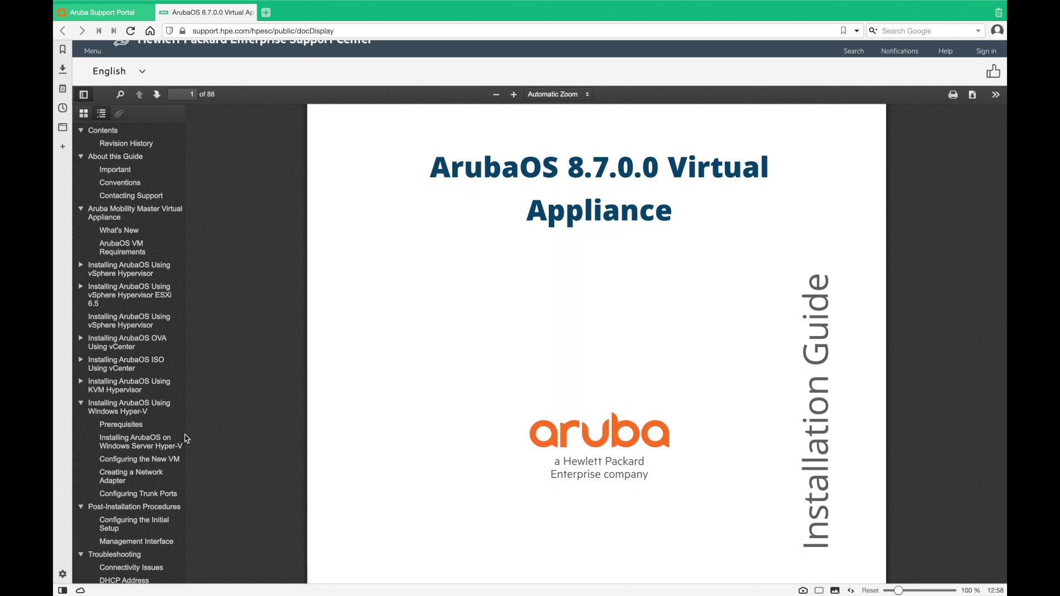
Read the Configuring Trunk Ports PowerShell commands on page 56, then return to the Windows desktop
left_click(144, 495)
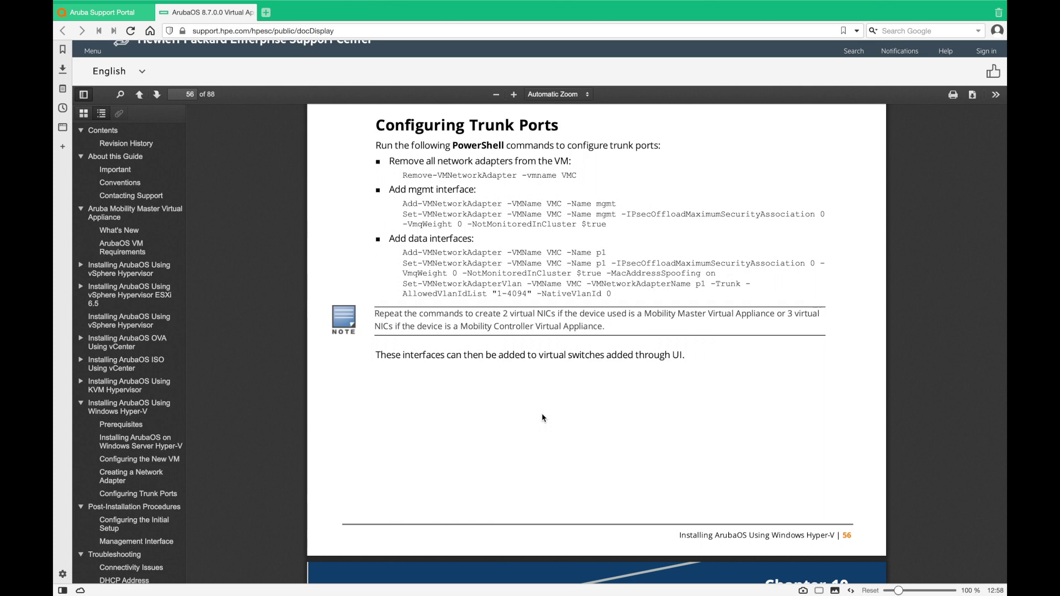
key("ctrl+Left")
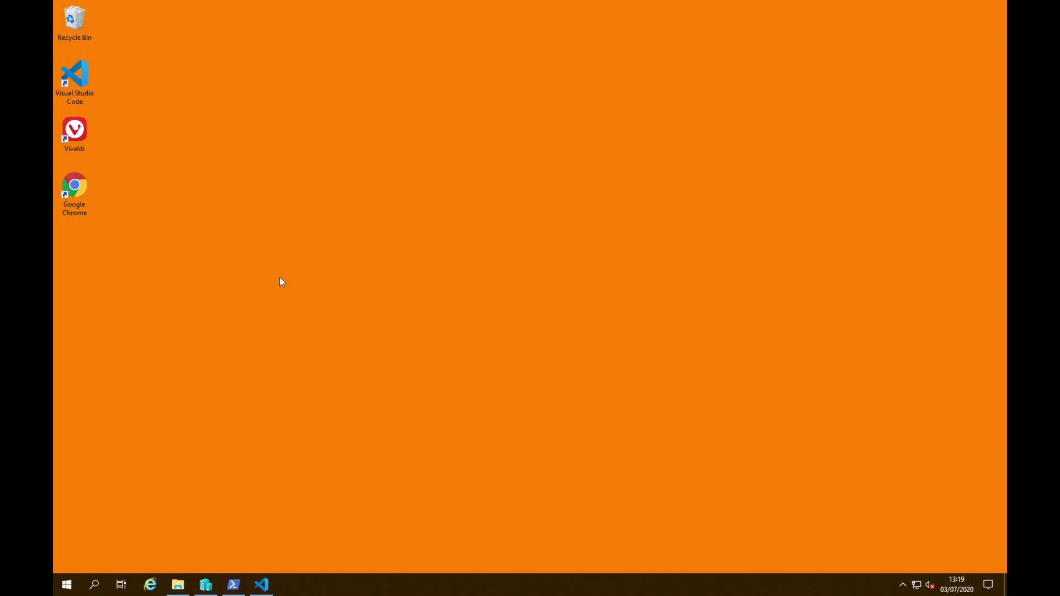
Show mm.ps1 beside vars.json, which defines VM MM87R1, its ArubaOS ISO and vSwitch1
left_click(262, 587)
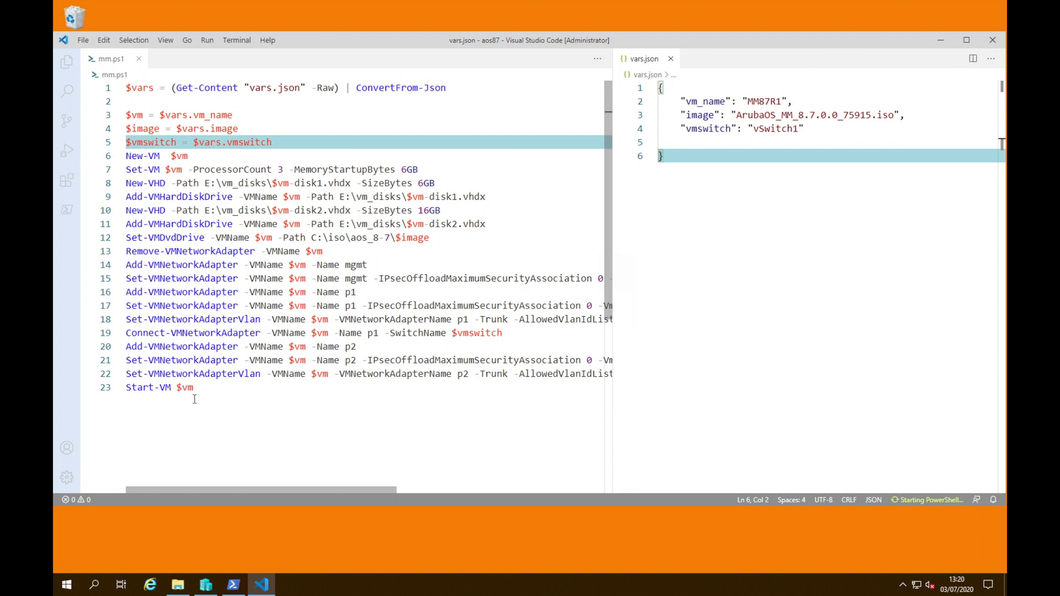
In PowerShell, list the aos87 folder and run .\mm.ps1 to create MM87R1
left_click(234, 584)
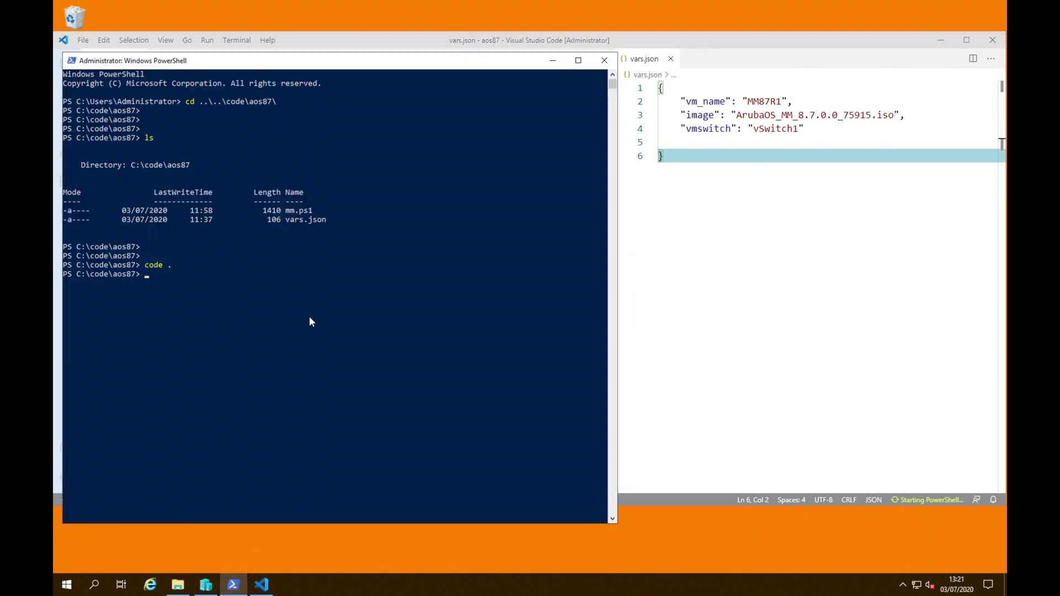
type("ls")
key("Return")
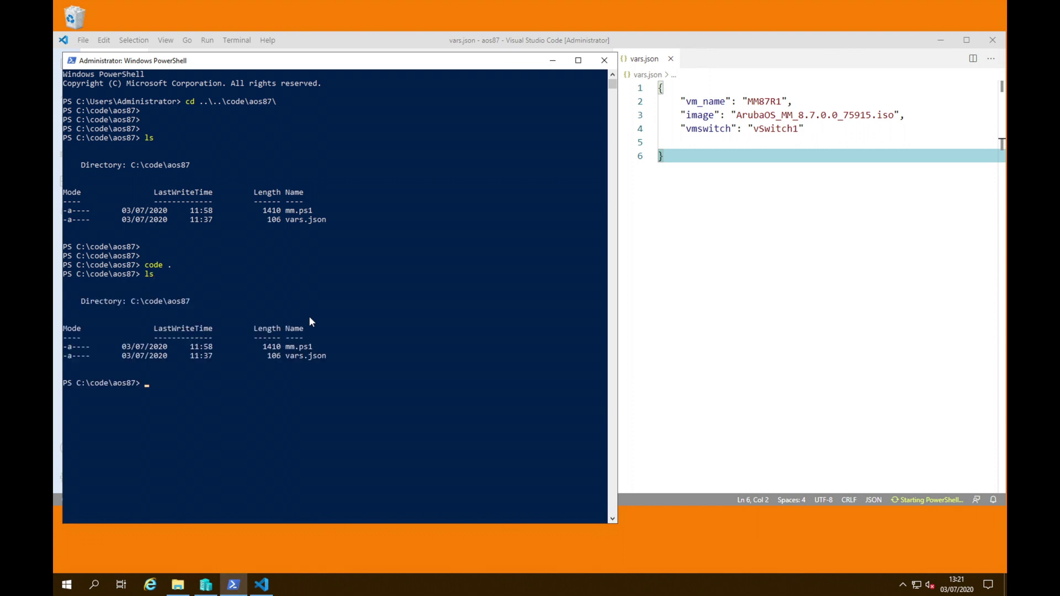
type(".\\mm.ps1")
Select MM87R1 in Hyper-V Manager and connect to its console
left_click(206, 585)
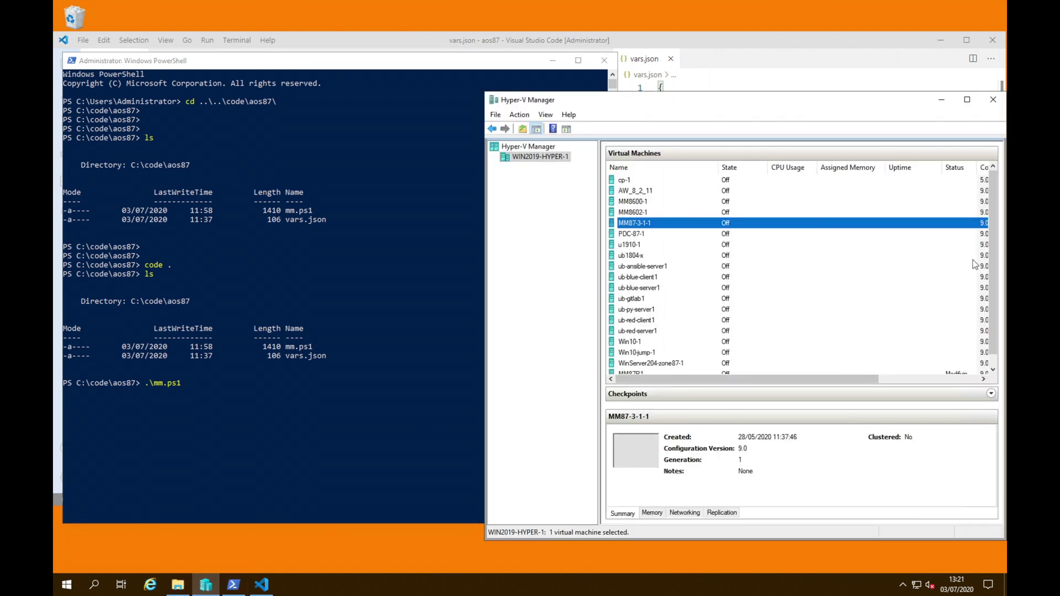
left_click_drag(993, 290, 991, 307)
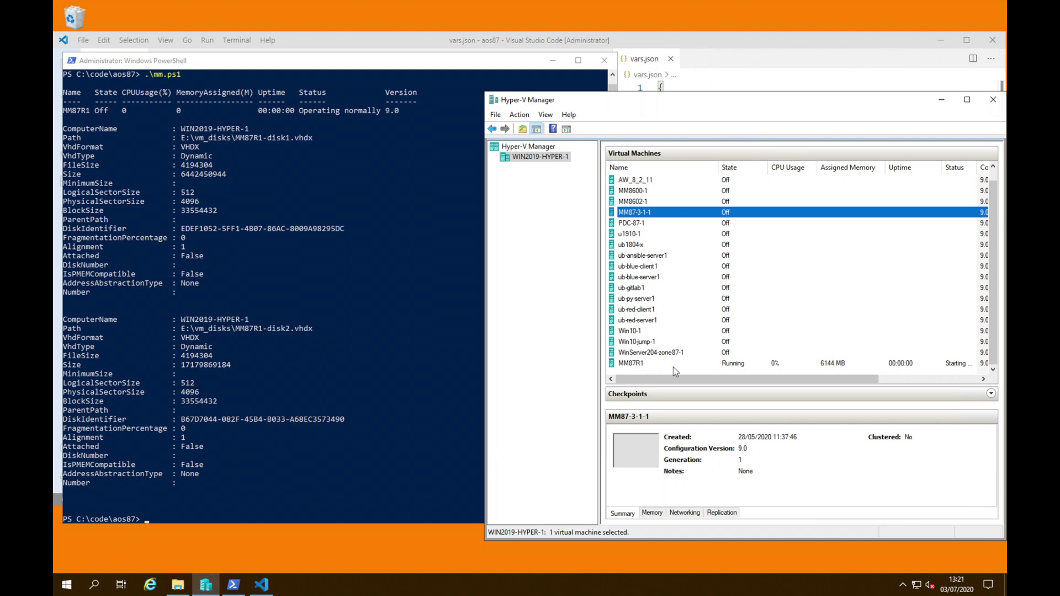
left_click(638, 365)
double_click(634, 445)
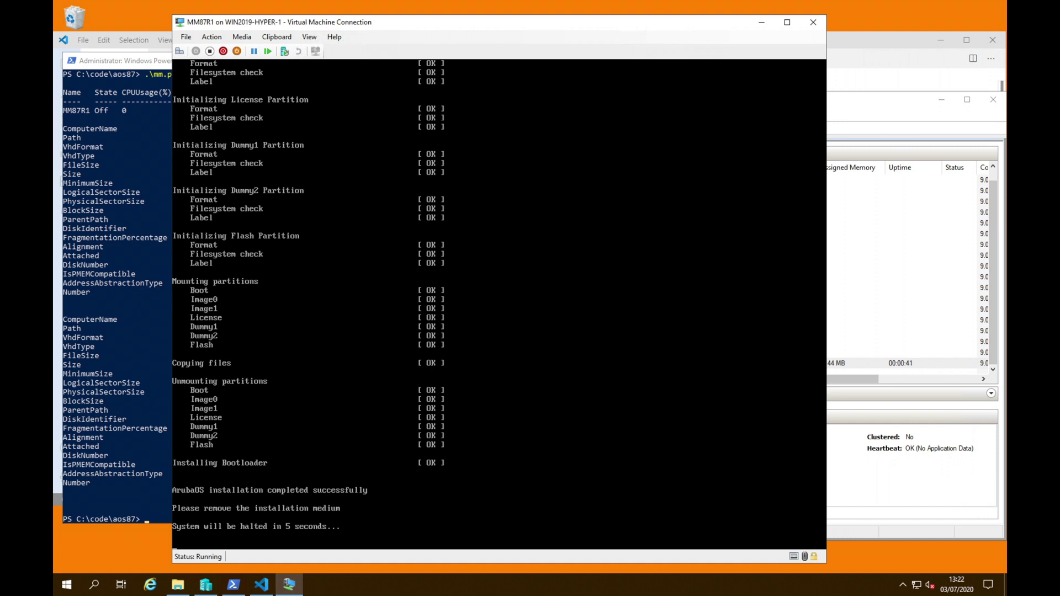
Eject ArubaOS_MM_8.7.0.0_75915.iso from MM87R1's DVD drive and return to its console
left_click(243, 38)
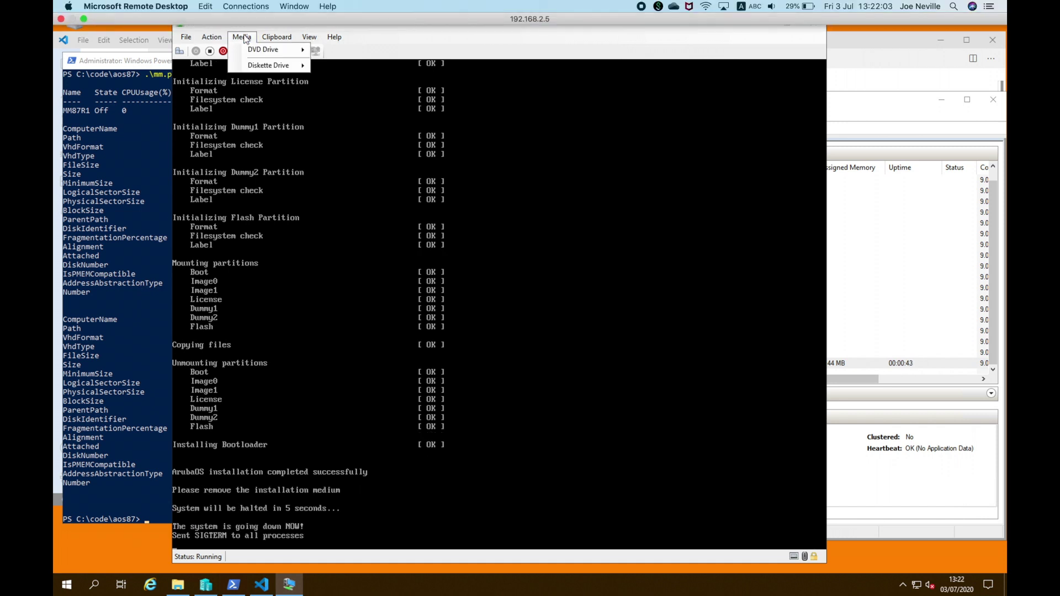
mouse_move(273, 50)
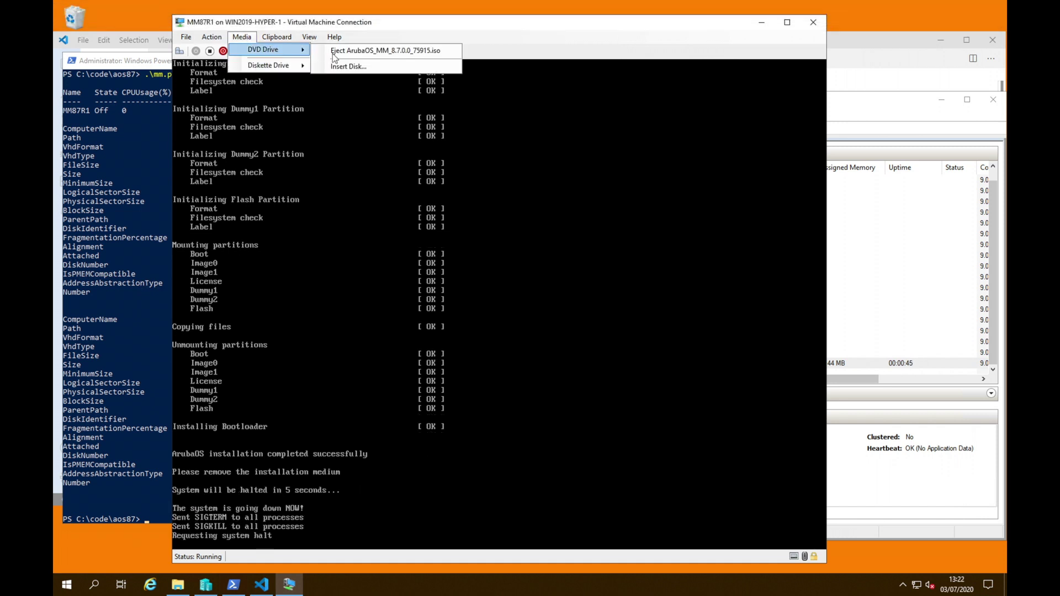
left_click(360, 50)
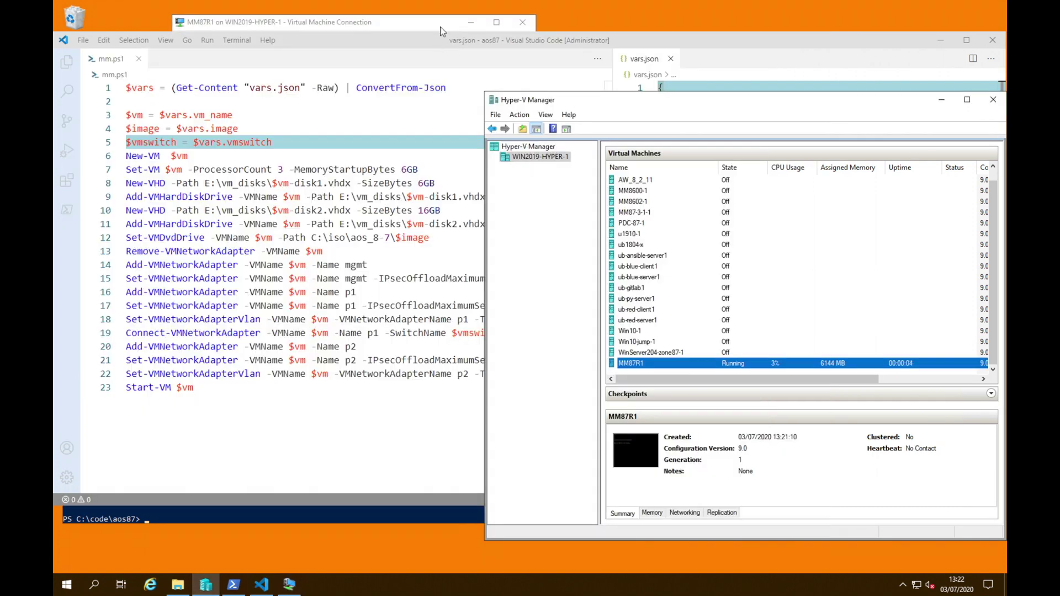
left_click(440, 27)
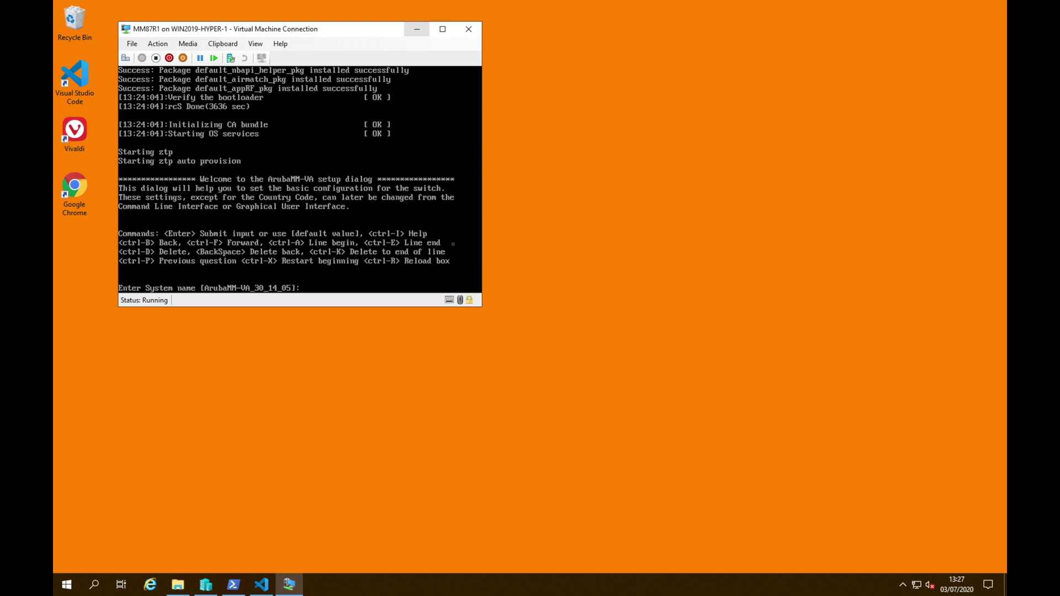
Name the system MM87R1 on VLAN 800, with port GE 0/0/0 in trunk mode
type("MM87R1")
key("Return")
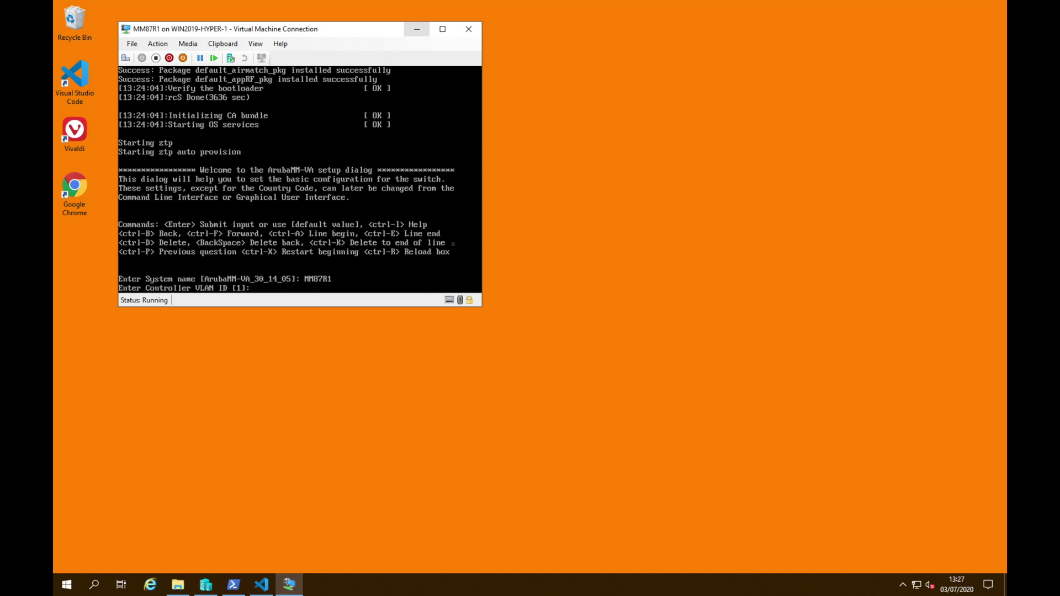
type("800")
key("Return")
key("Return")
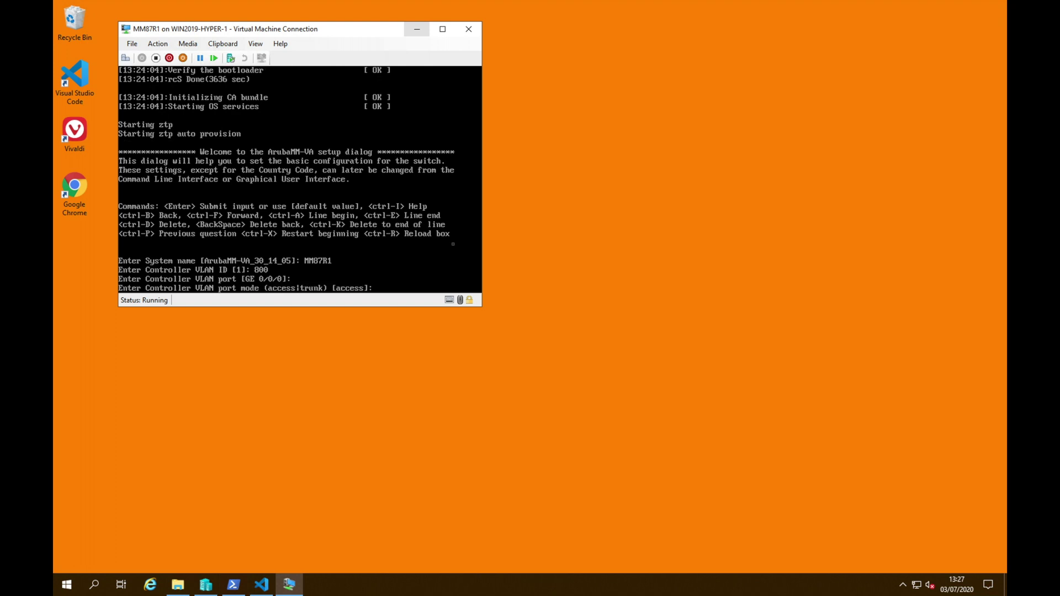
type("trunk")
key("Return")
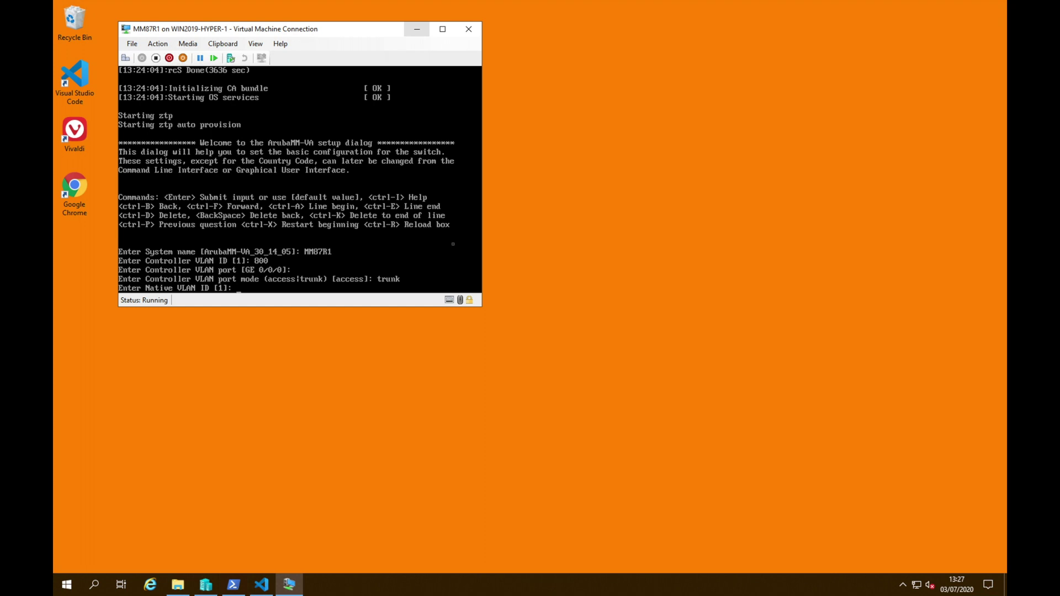
key("Return")
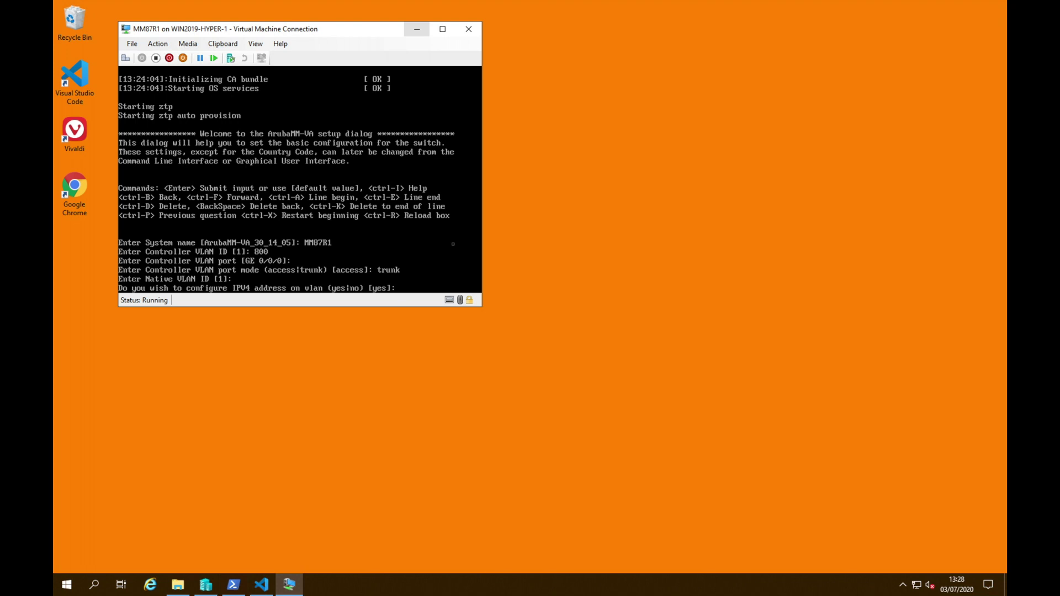
Skip IPv4; set IPv6 2001:db8:800::20/64, gateway 2001:db8:800::1, DNS 2001:db8:87::10
type("no")
key("Return")
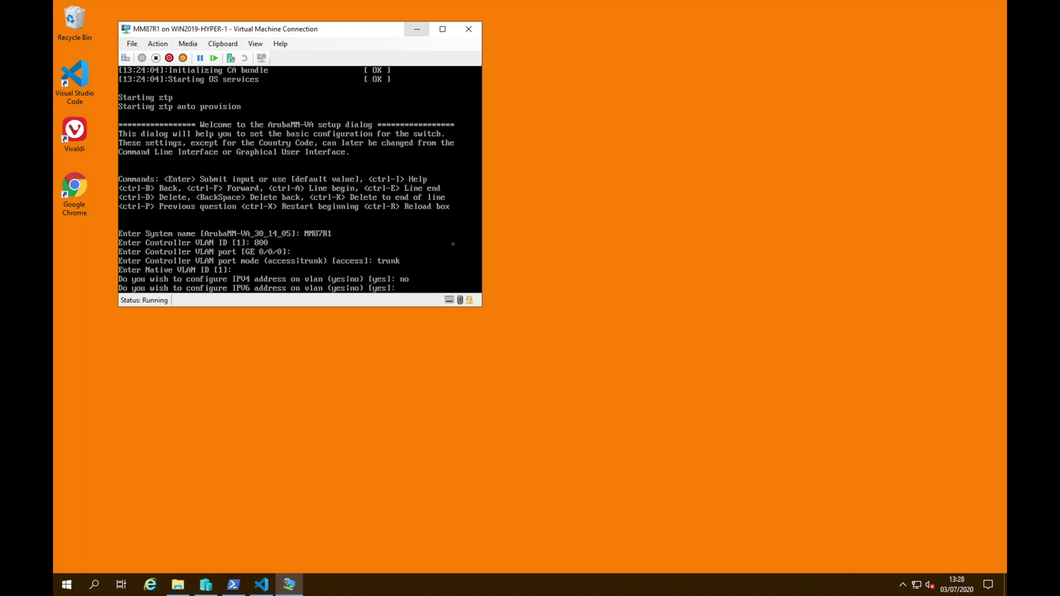
key("Return")
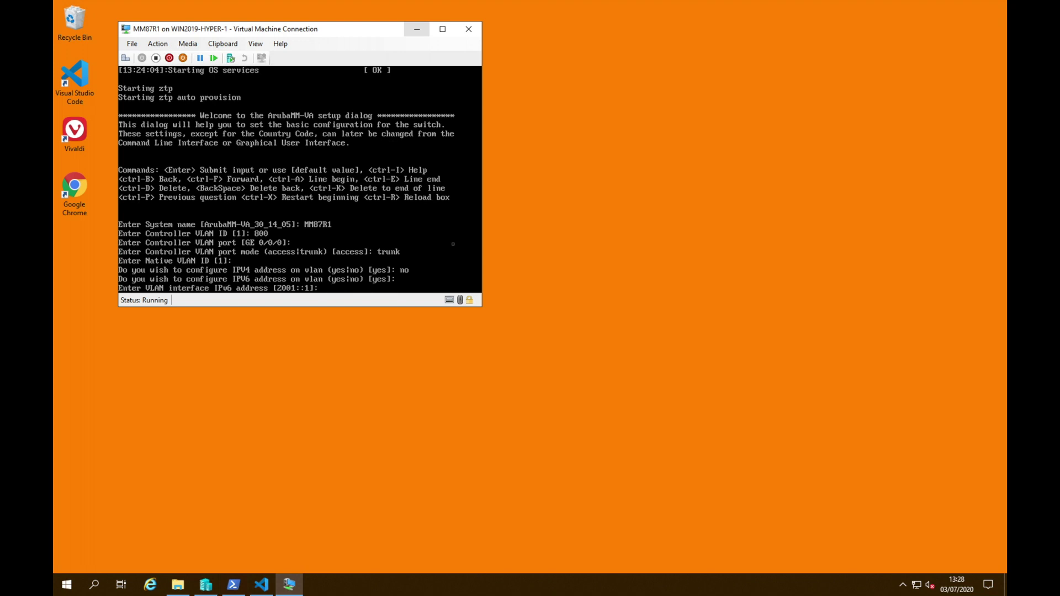
type("2001:db8:800::20")
key("Return")
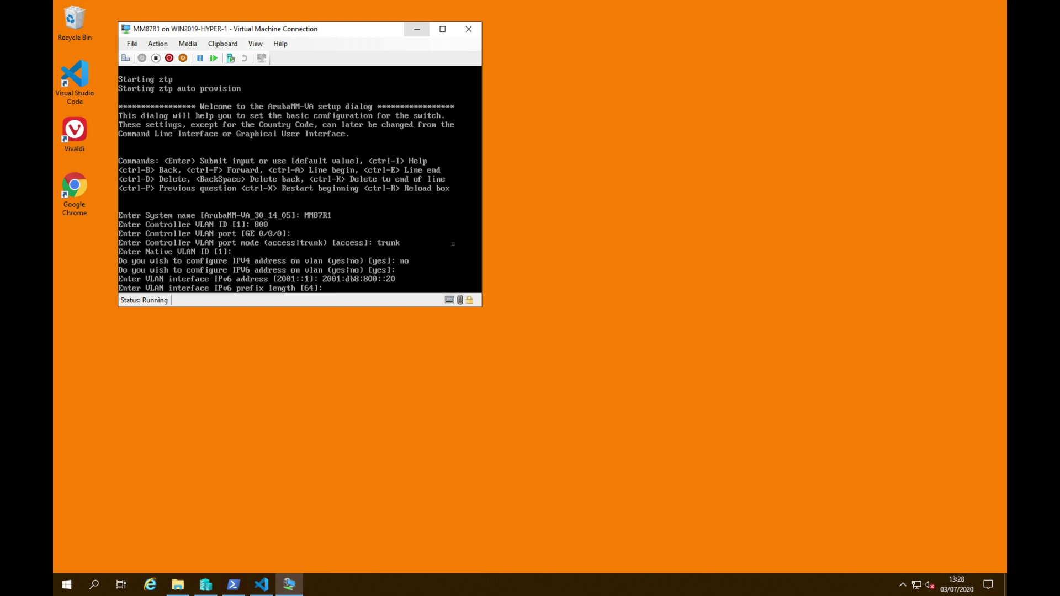
key("Return")
type("2")
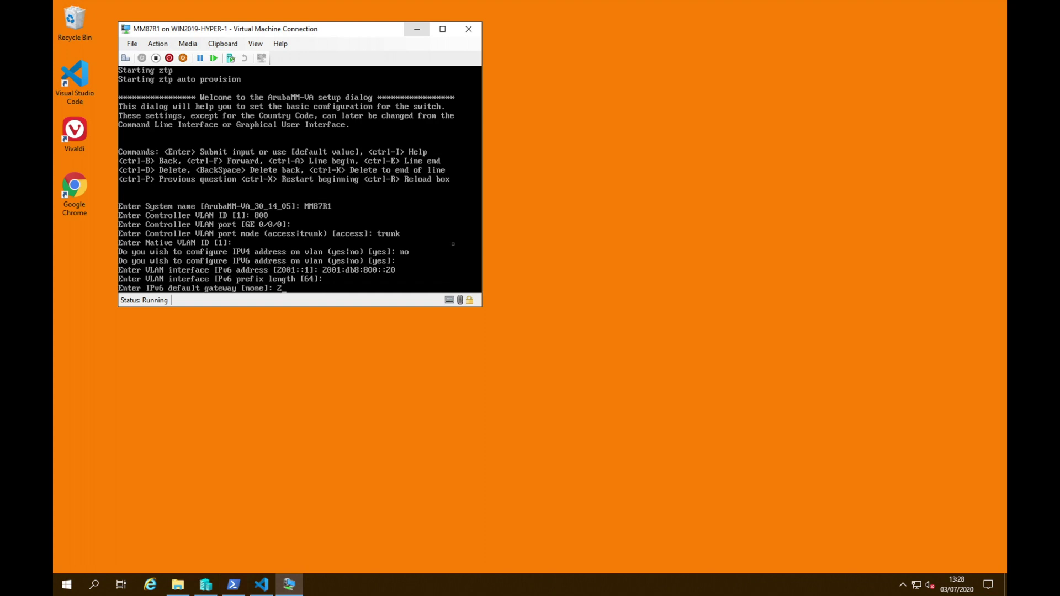
type("001:db8:800::1")
key("Return")
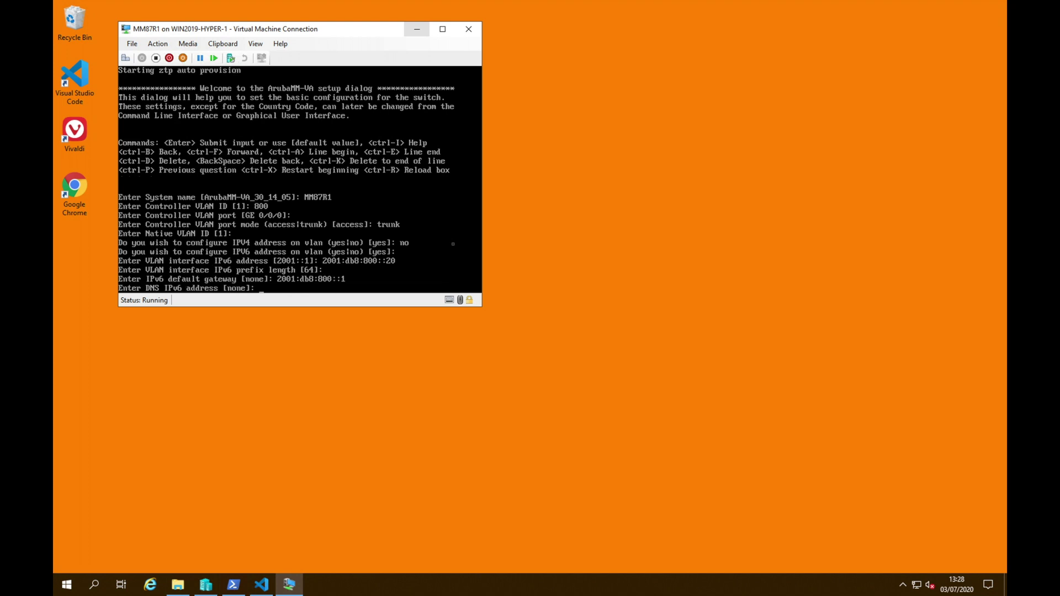
type("2001:db8:87::10")
key("Return")
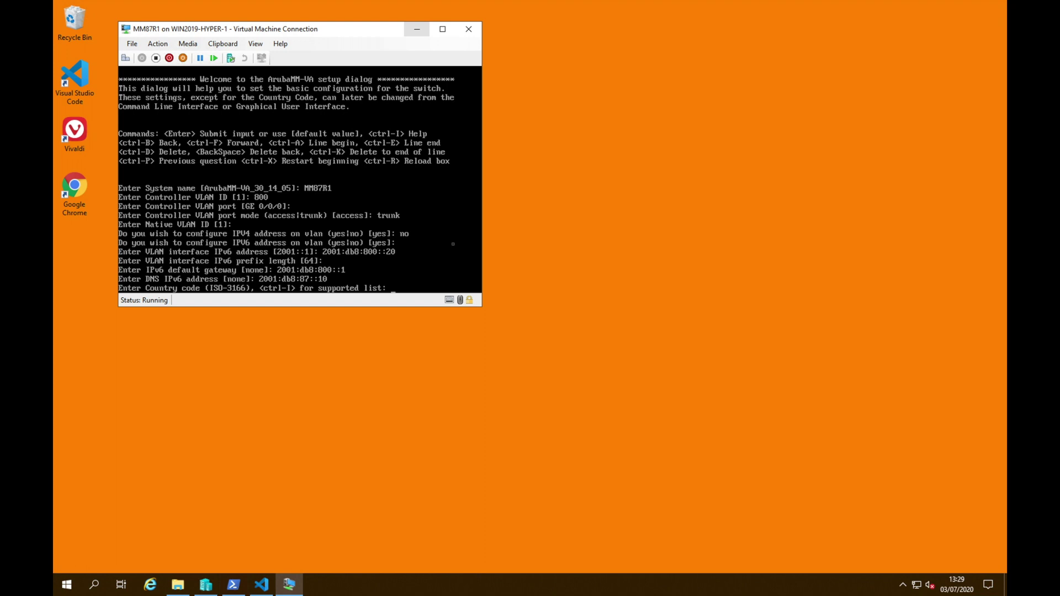
Set country gb (United Kingdom), time zone Europe/London, and keep the default UTC time
type("gb")
key("Return")
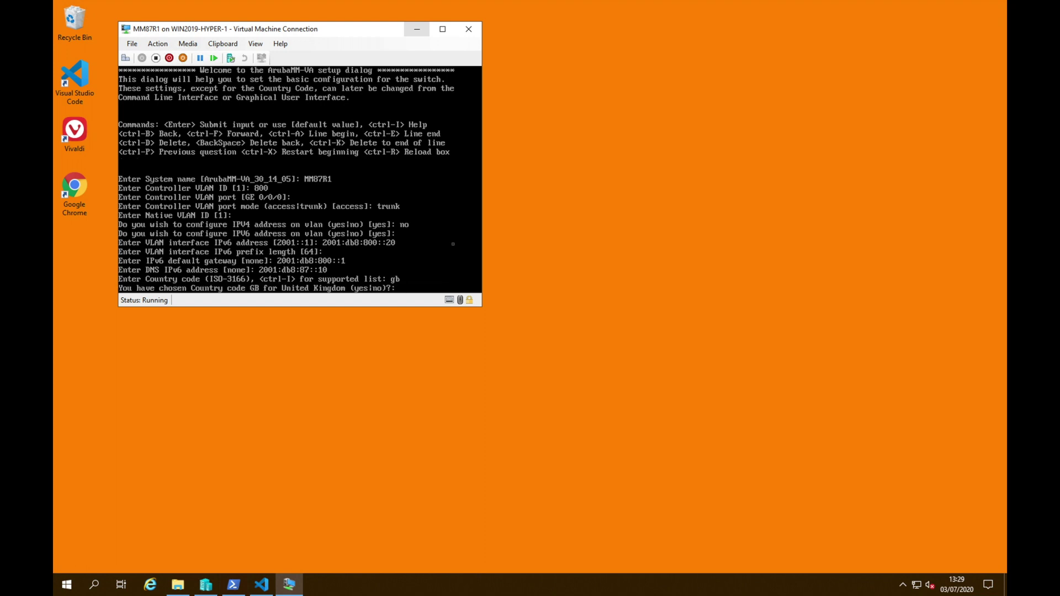
type("yes")
key("Return")
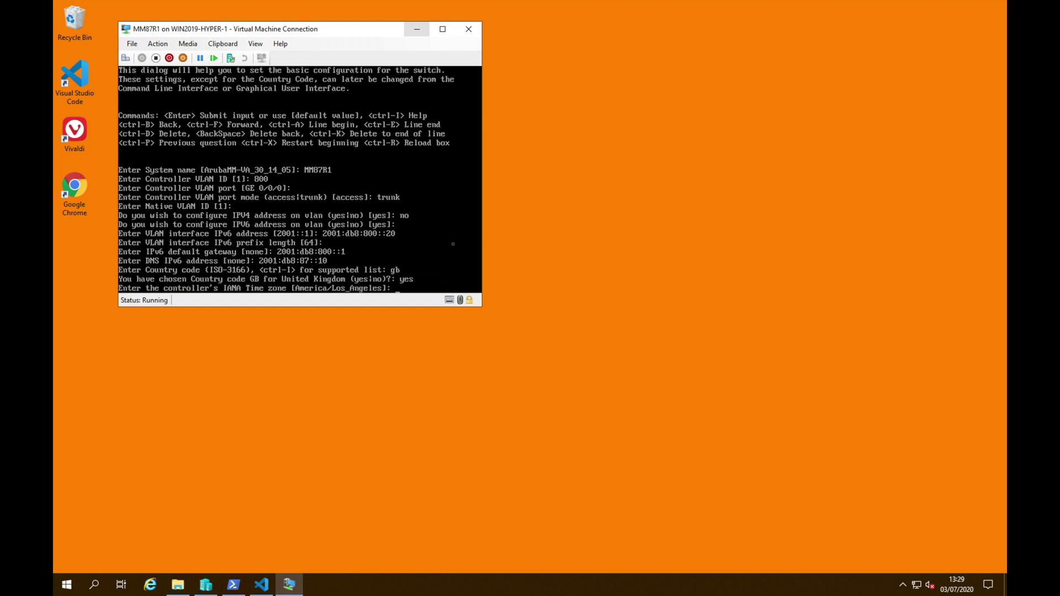
type("Europe/London")
key("Return")
key("Return")
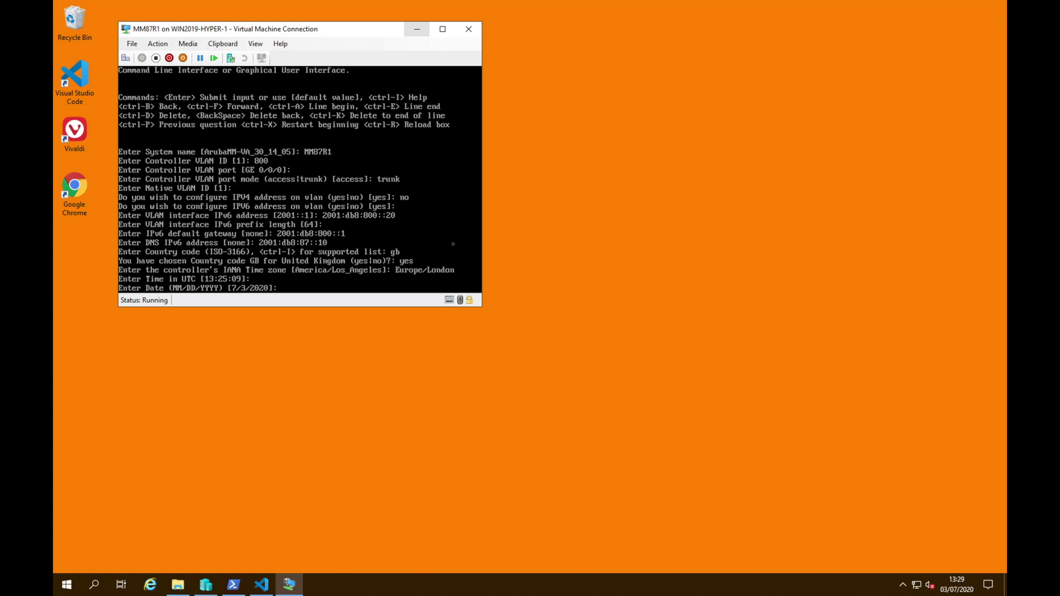
key("Return")
Set and confirm the admin password, then accept the configuration and restart
type("***")
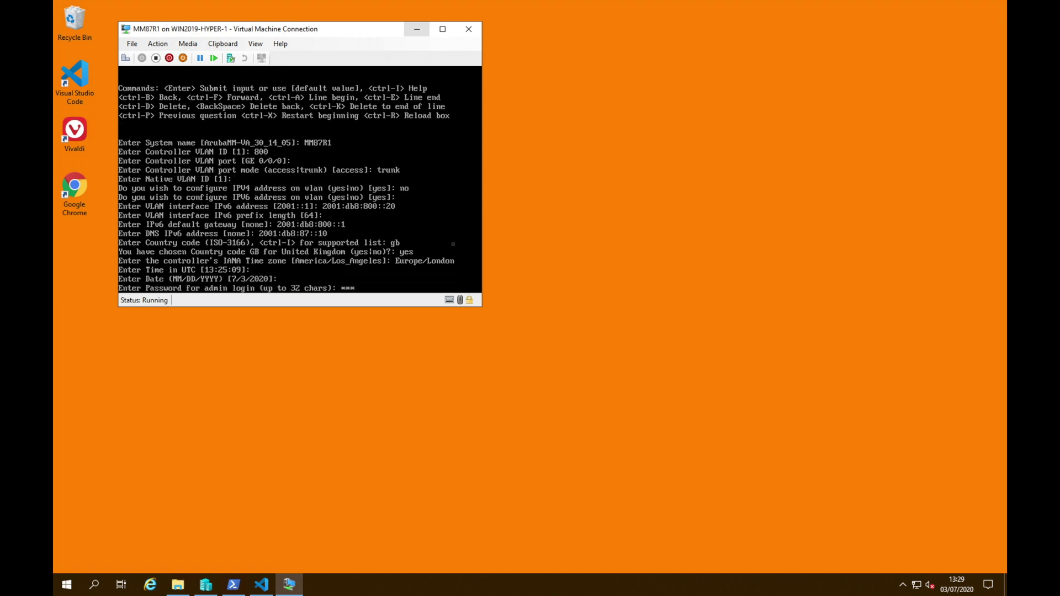
type("*******")
key("Return")
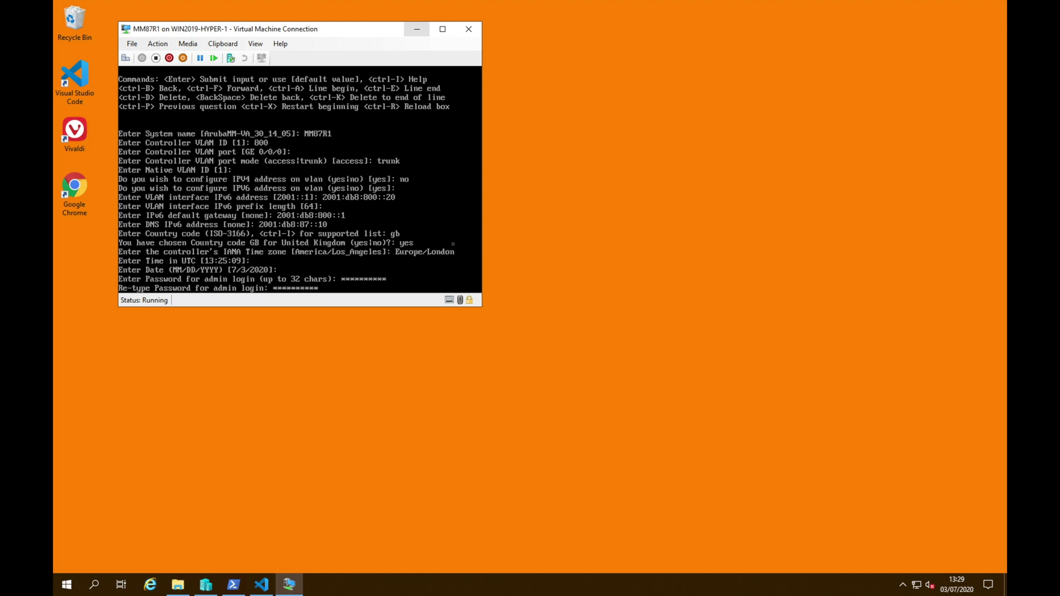
key("Return")
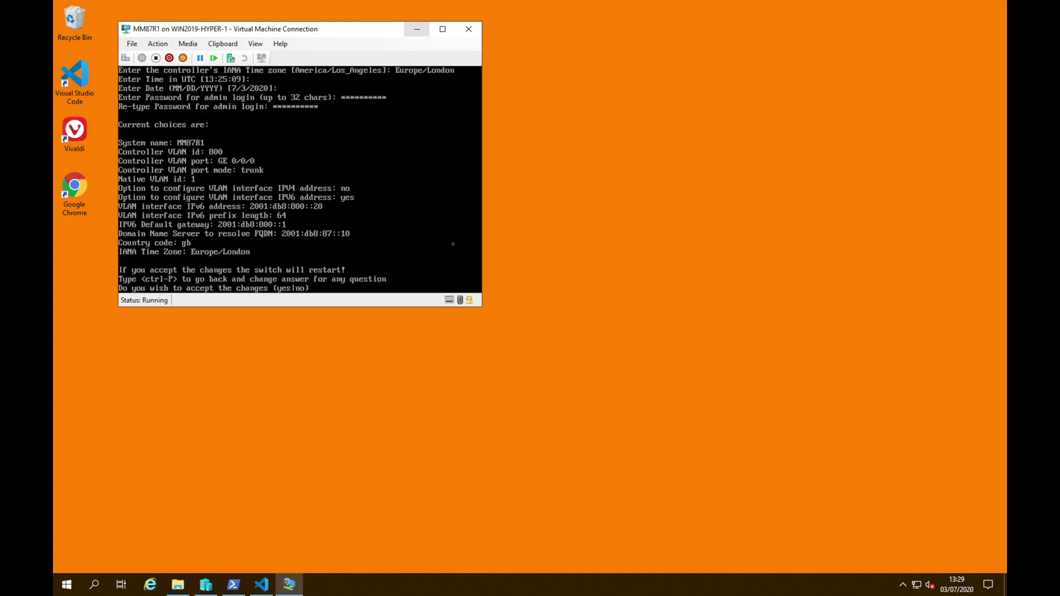
type("yes")
key("Return")
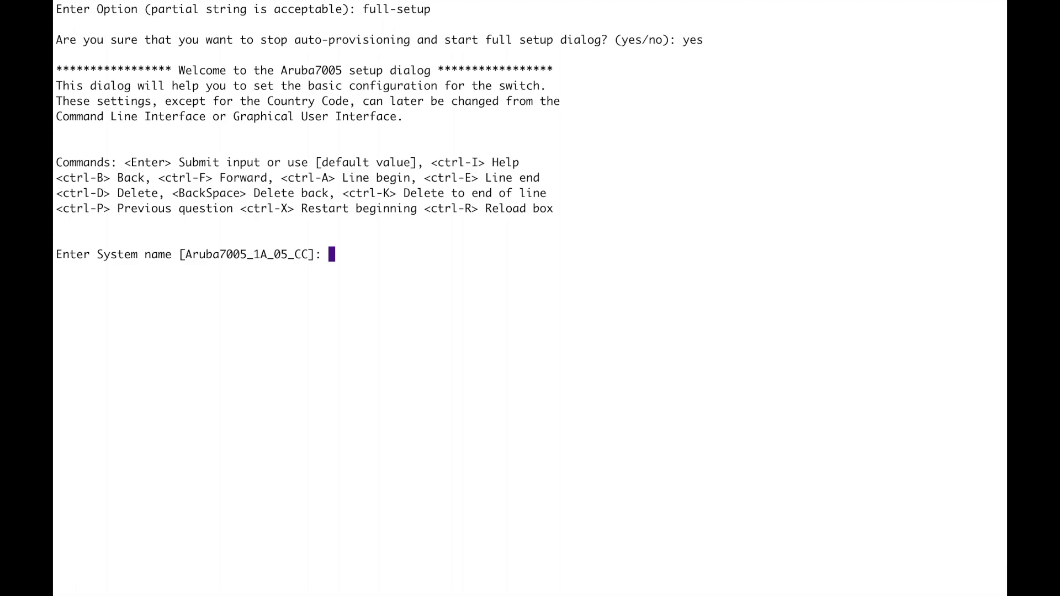
Start full setup as 7005-1, terminating IPSec over ipv6 to master 2001:db8:800::20
type("7005-1")
key("Return")
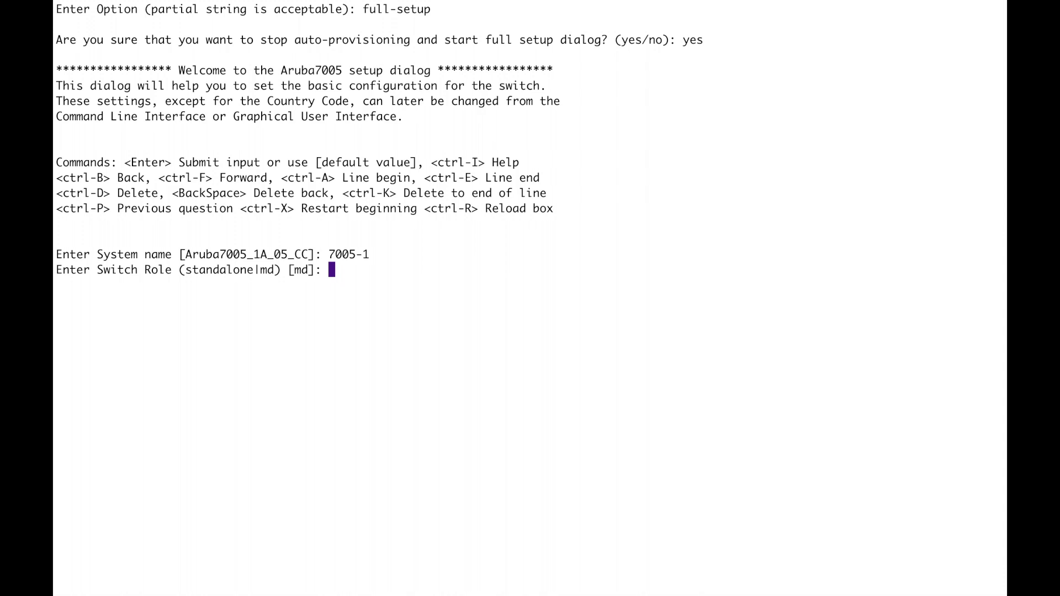
key("Return")
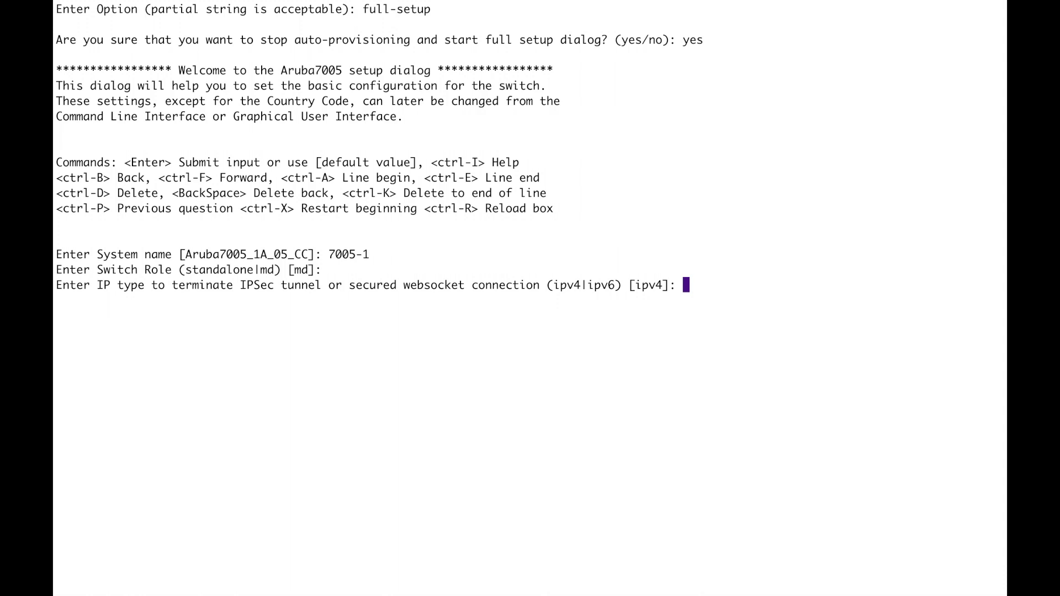
type("ipv6")
key("Return")
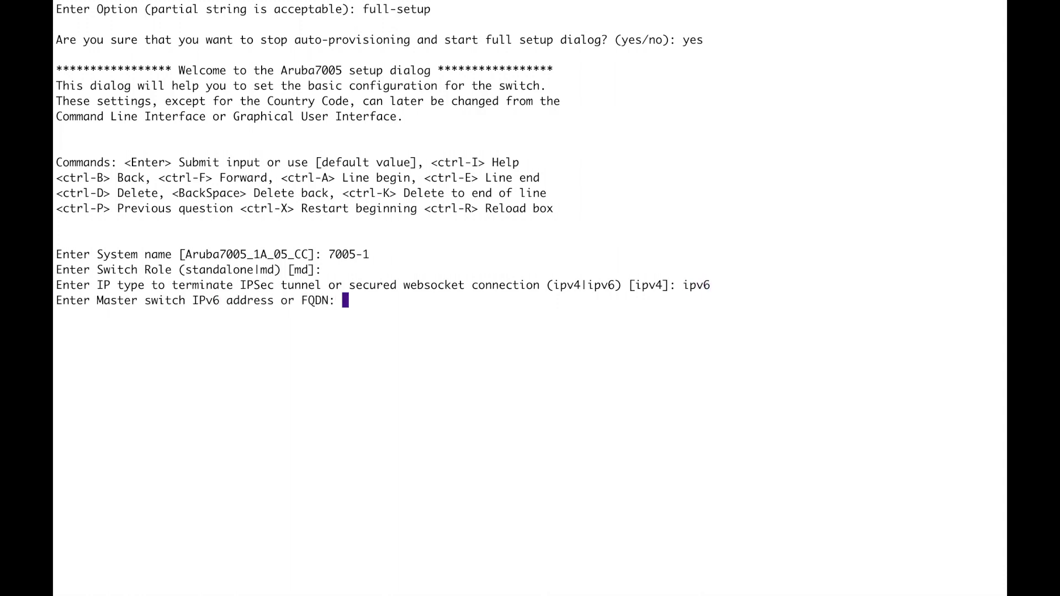
type("2001:db8:800::20")
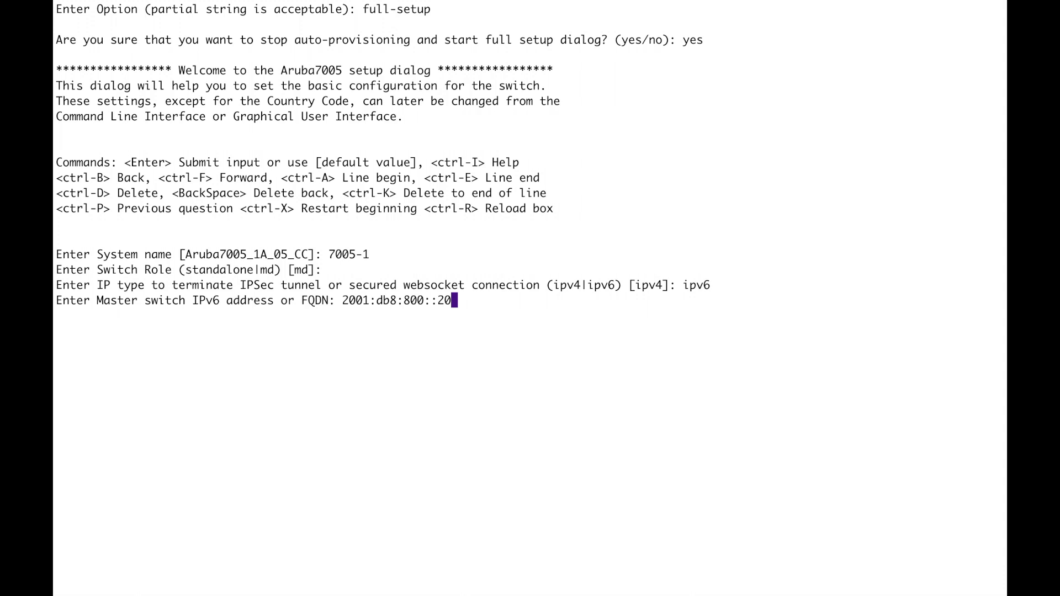
key("Return")
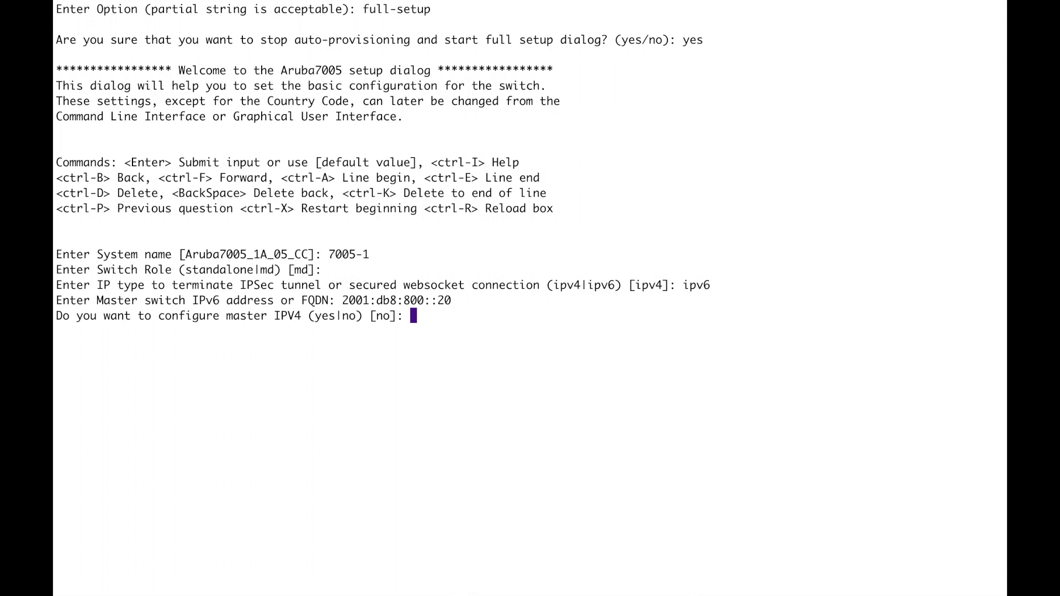
Skip master IPv4 and VPN concentrator, choose Virtual Mobility Master, enter the IPSec key, no L3 redundancy
key("Return")
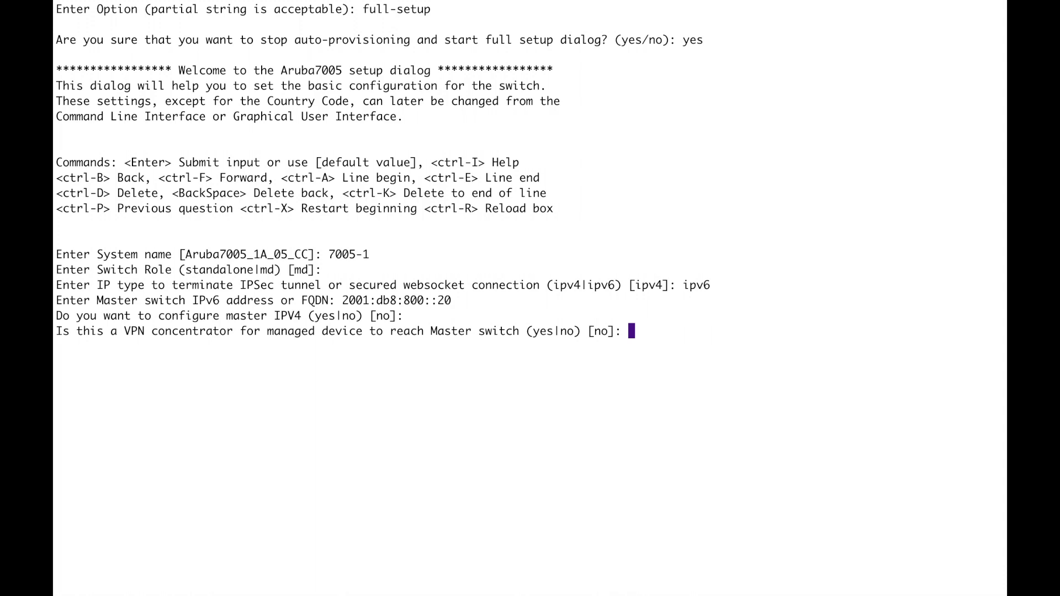
key("Return")
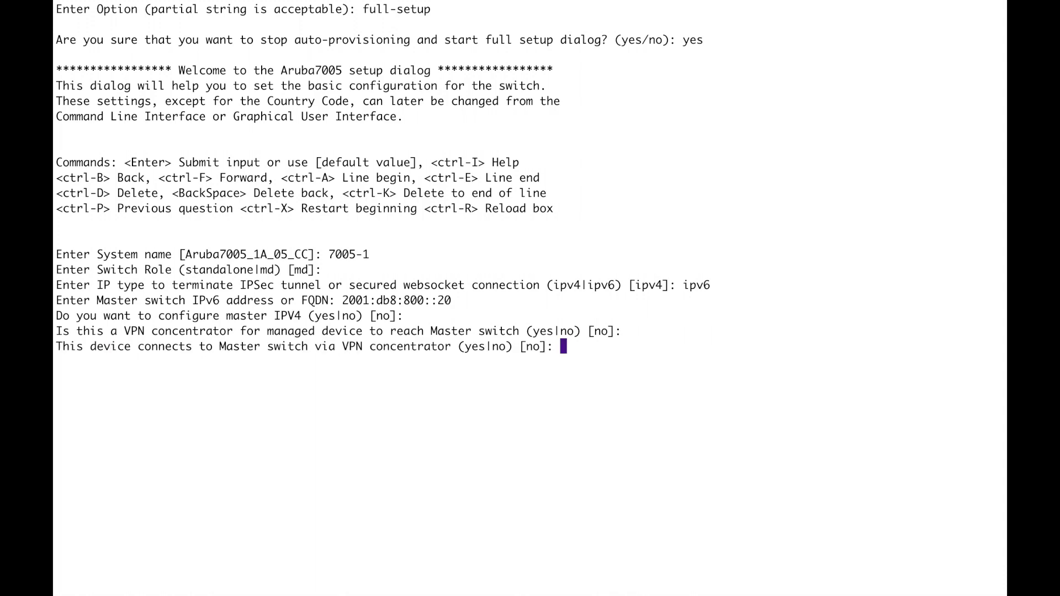
key("Return")
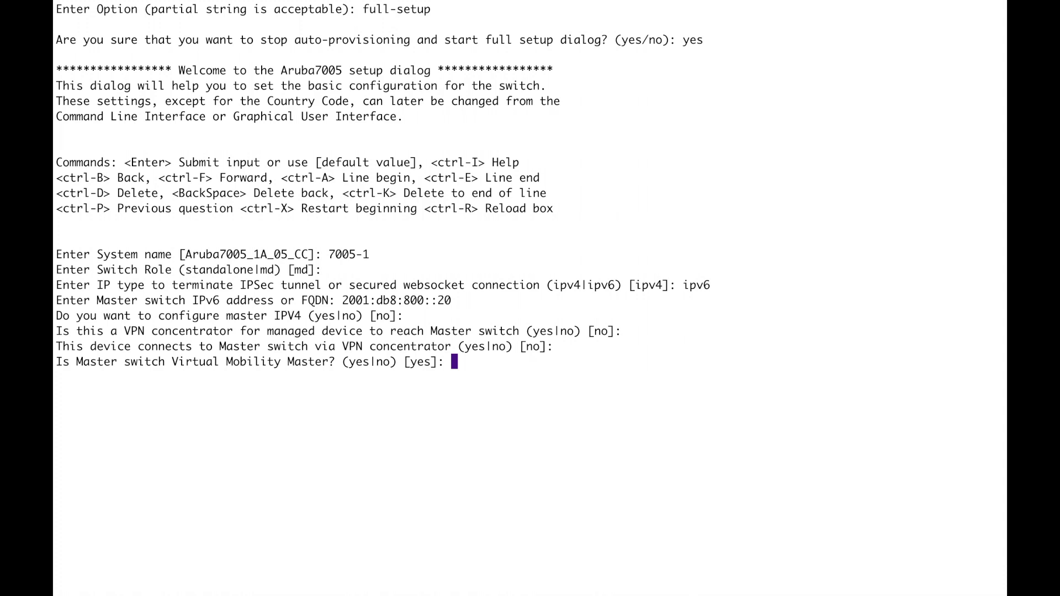
key("Return")
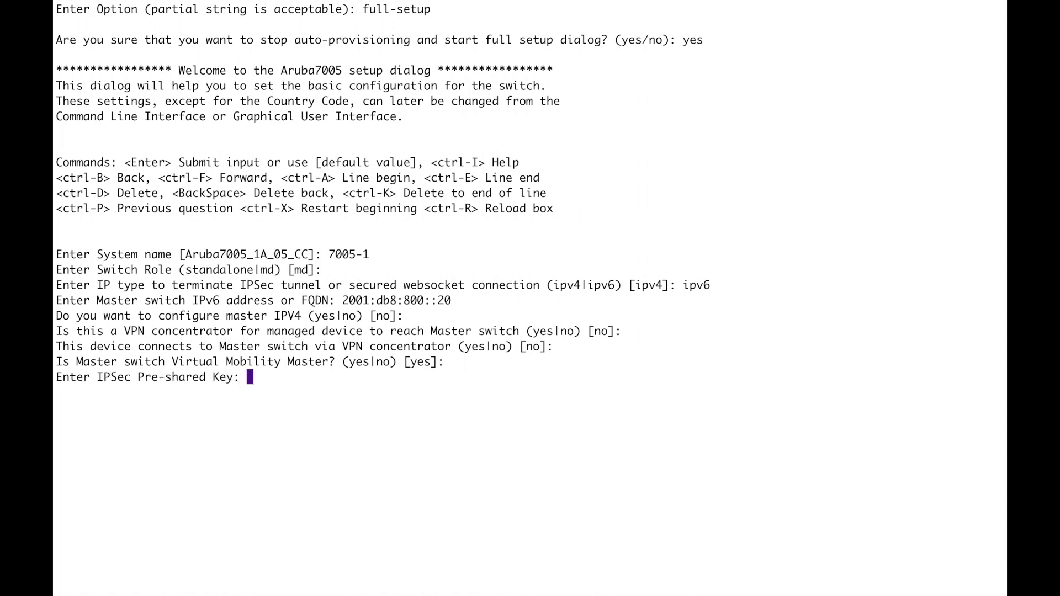
type("**********")
key("Return")
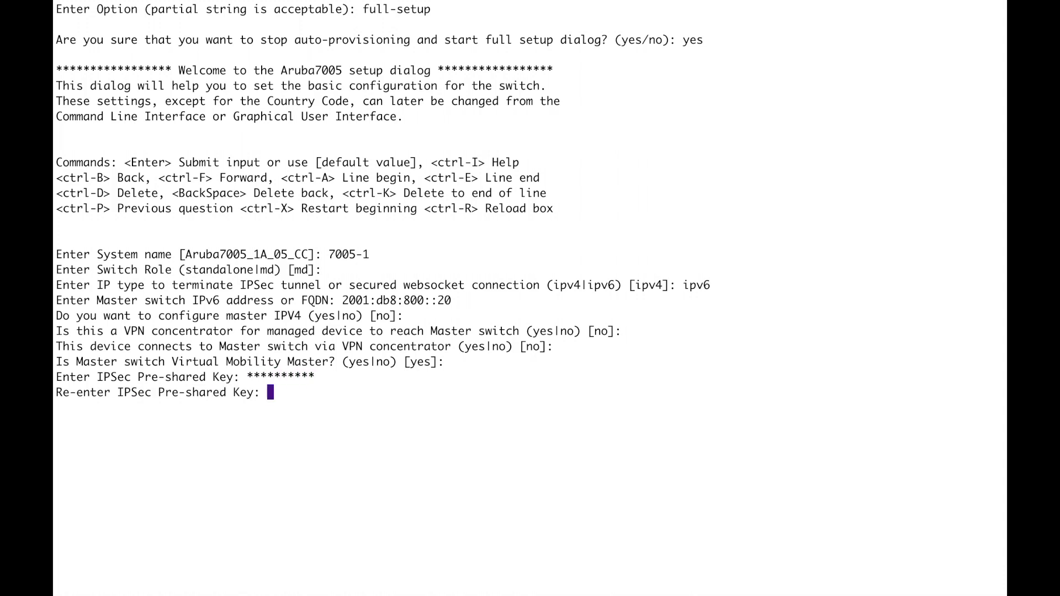
type("**********")
key("Return")
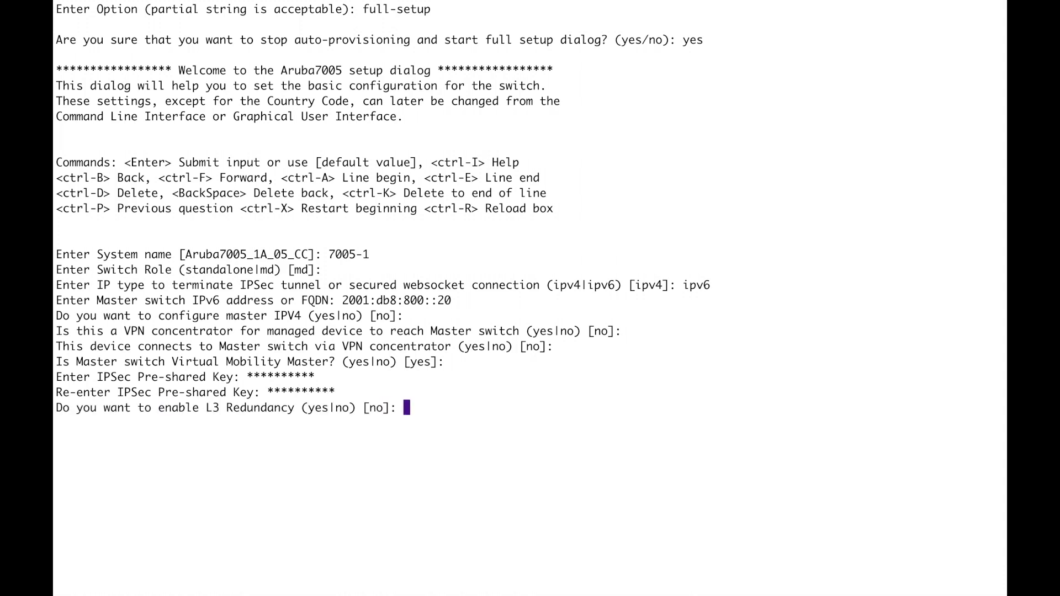
key("Return")
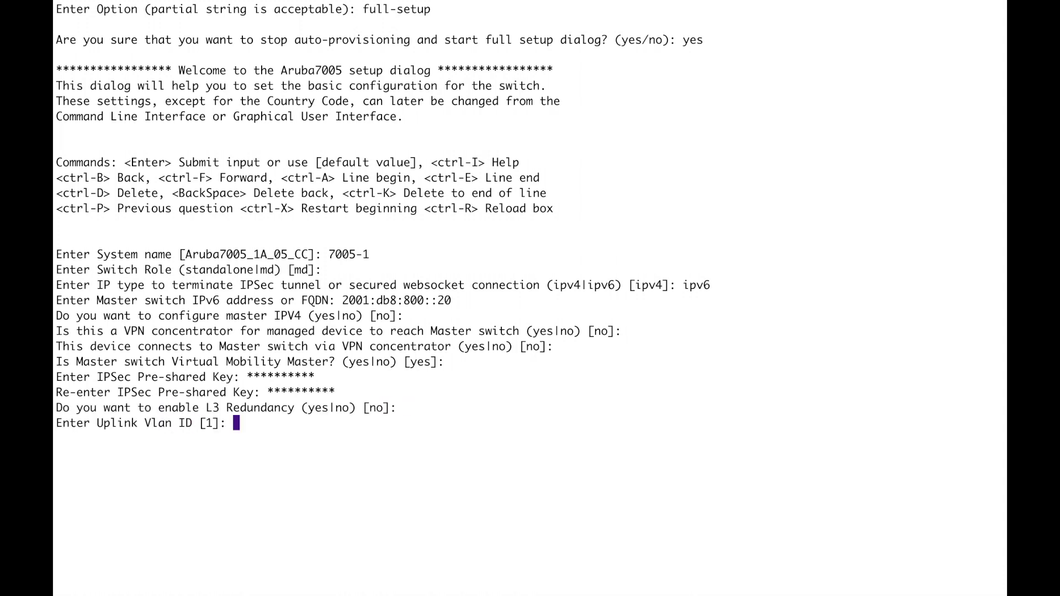
Set uplink VLAN 800 on GE 0/0/0 as trunk, keeping native VLAN 1
type("800")
key("Return")
key("Return")
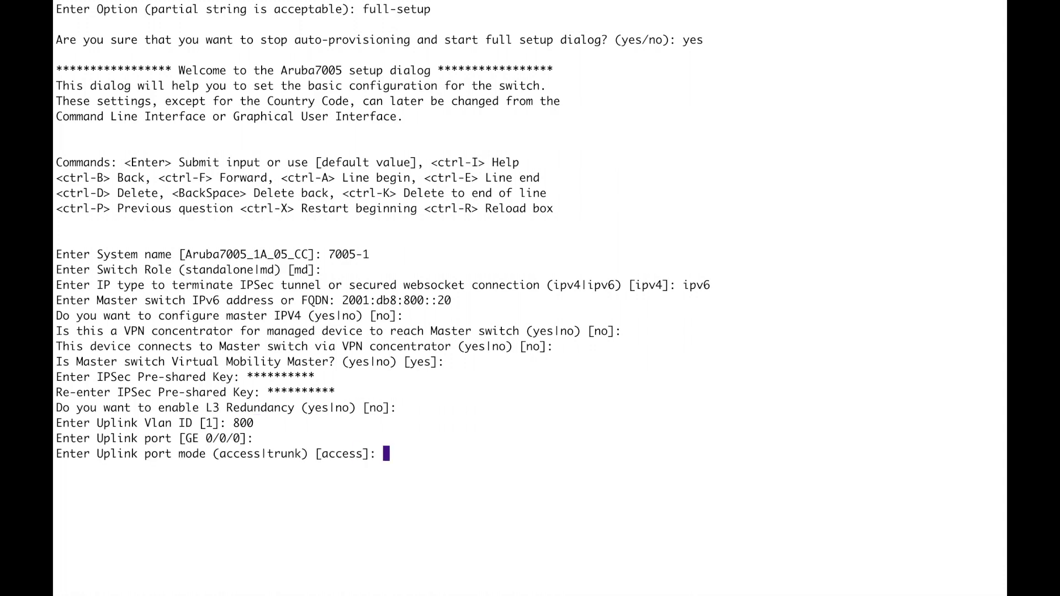
type("trunk")
key("Return")
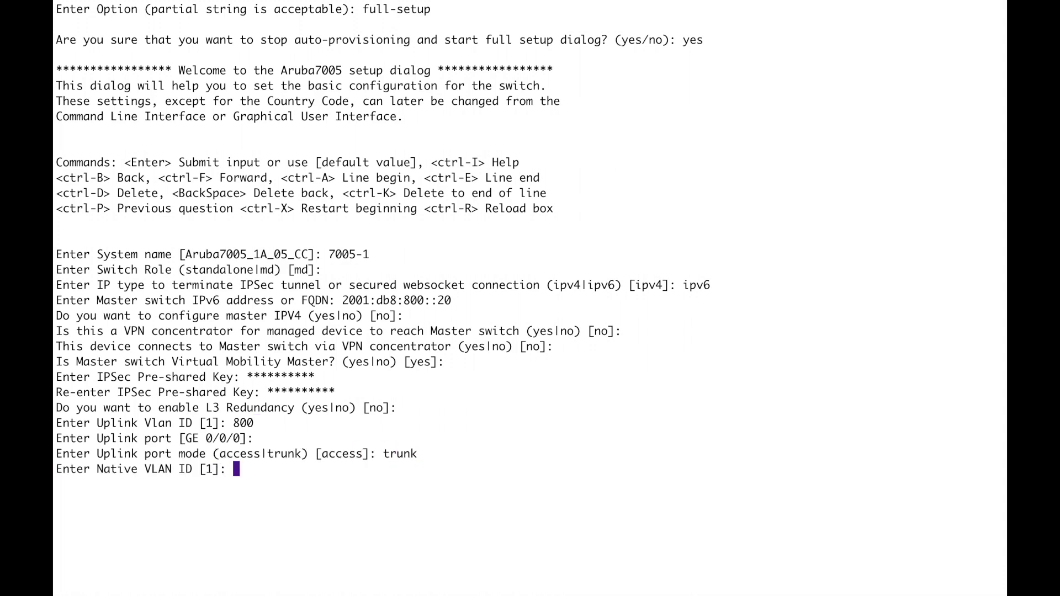
key("Return")
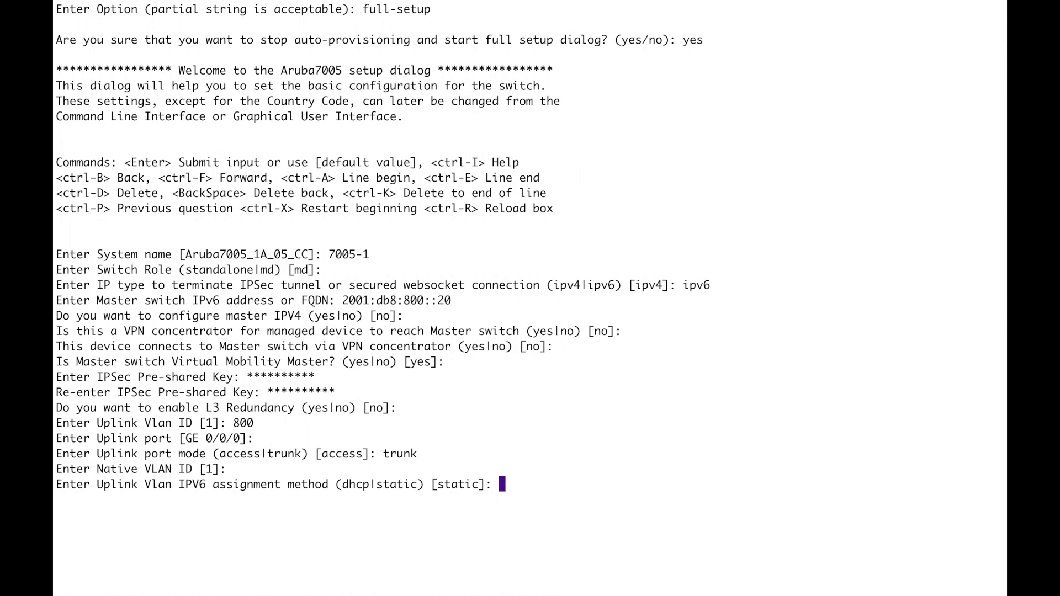
key("Return")
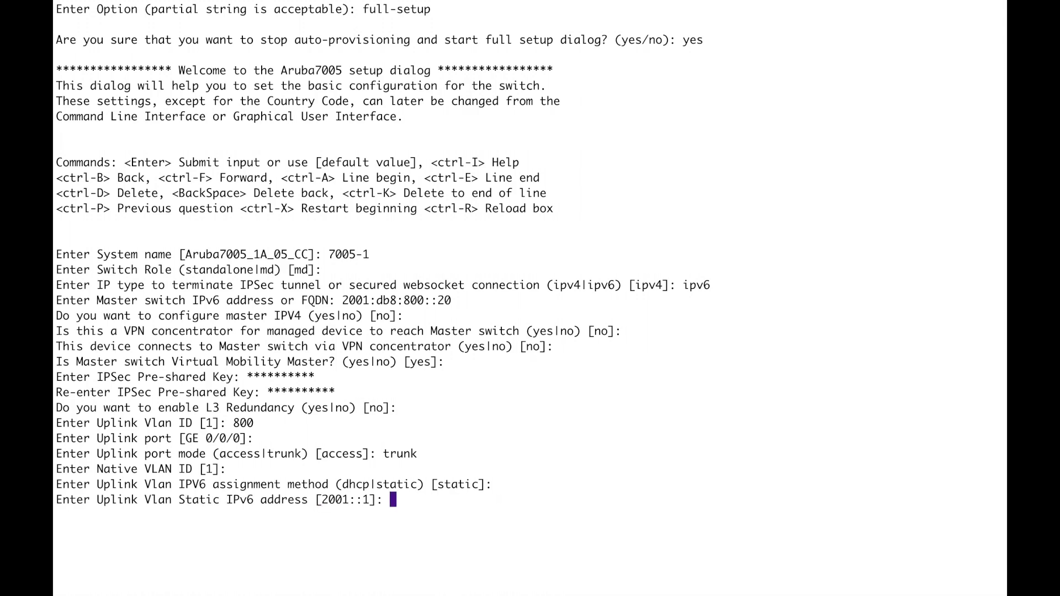
Set uplink IPv6 2001:db8:800::30/64, gateway 2001:db8:800::1, DNS 2001:db8:87::10; no IPv4, no port-channel
type("2001:db8:800")
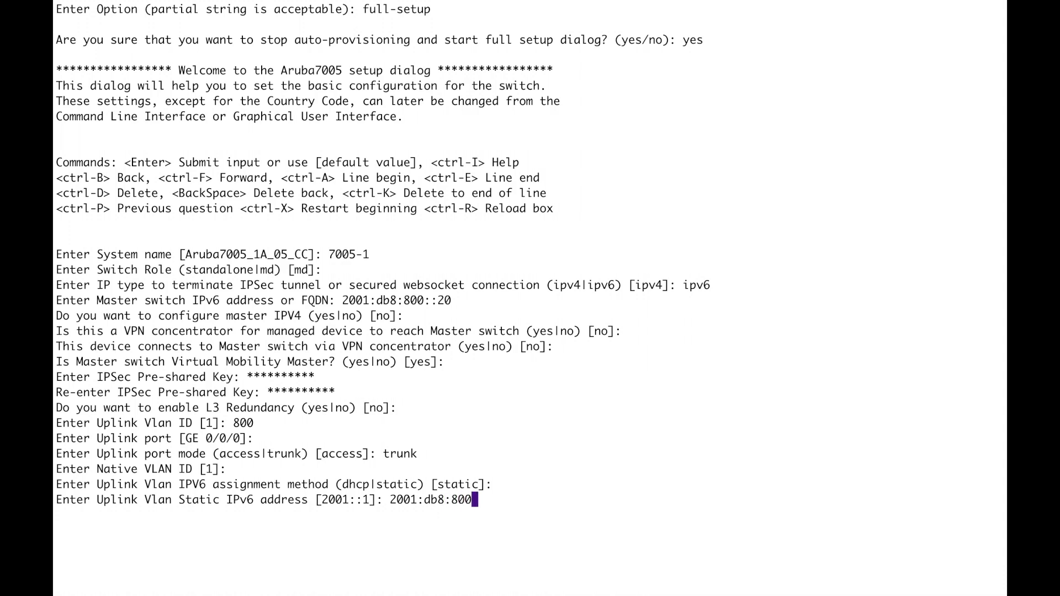
type("::30")
key("Return")
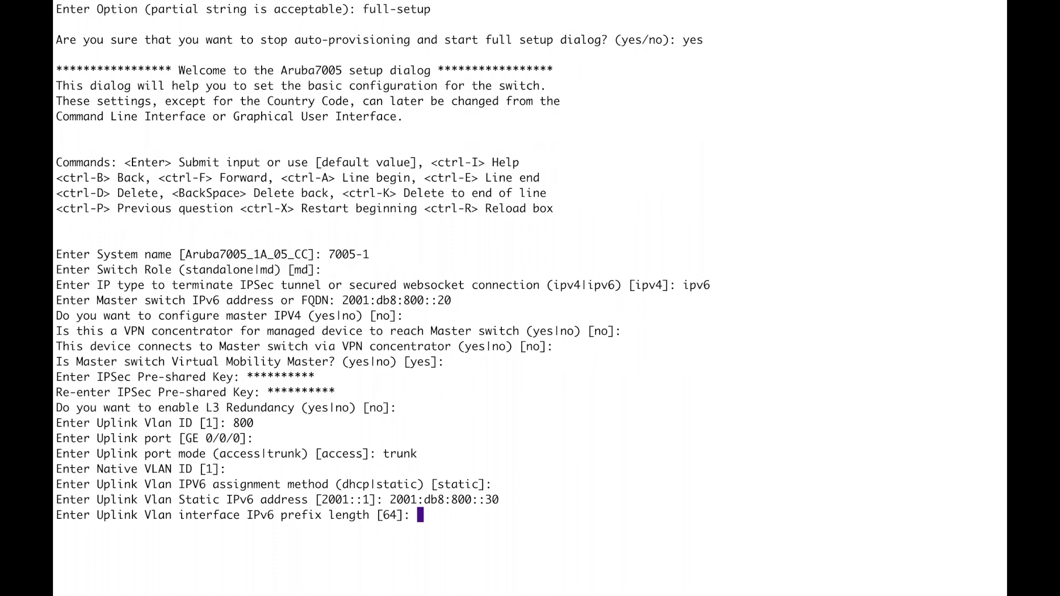
key("Return")
type("2001")
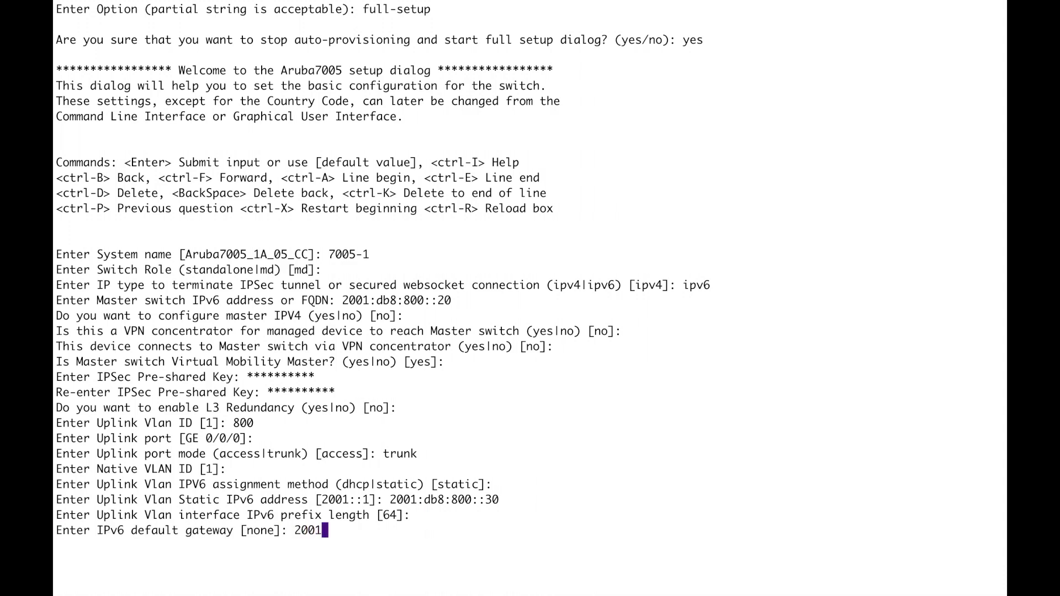
type(":db8:800::1")
key("Return")
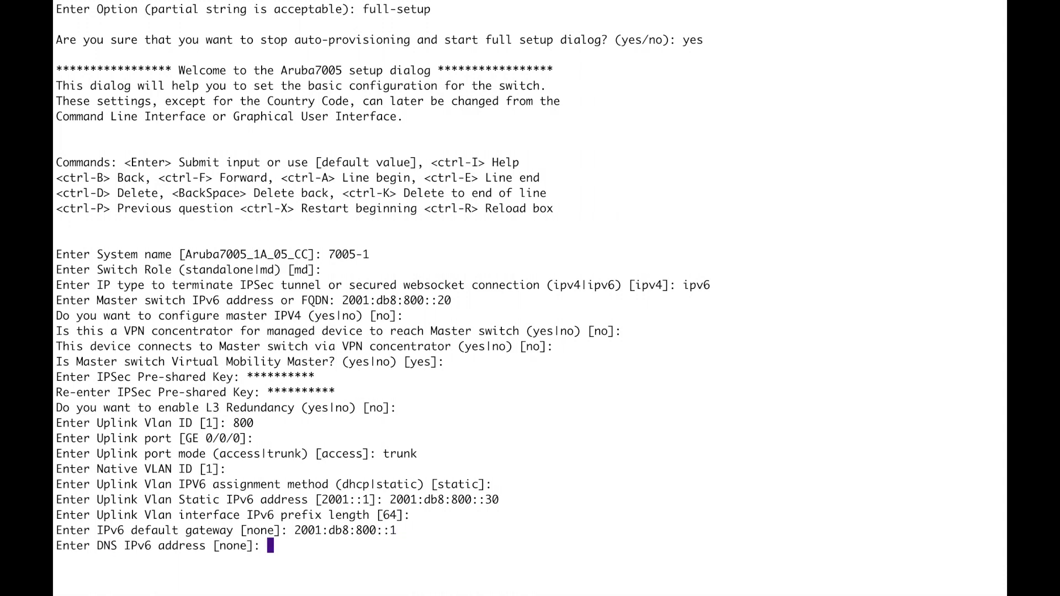
type("2001:db8:87::")
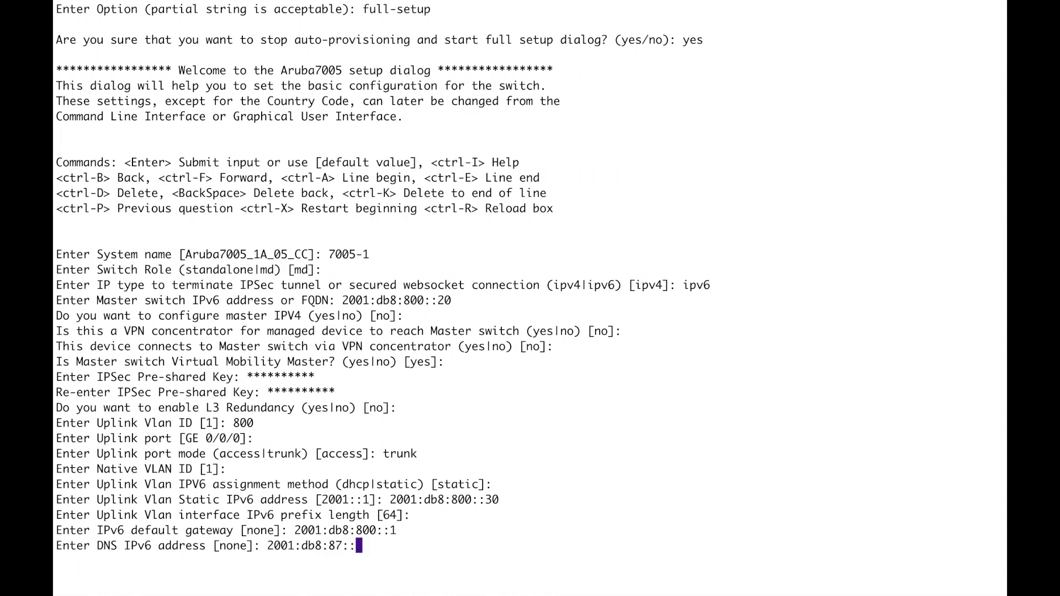
type("10")
key("Return")
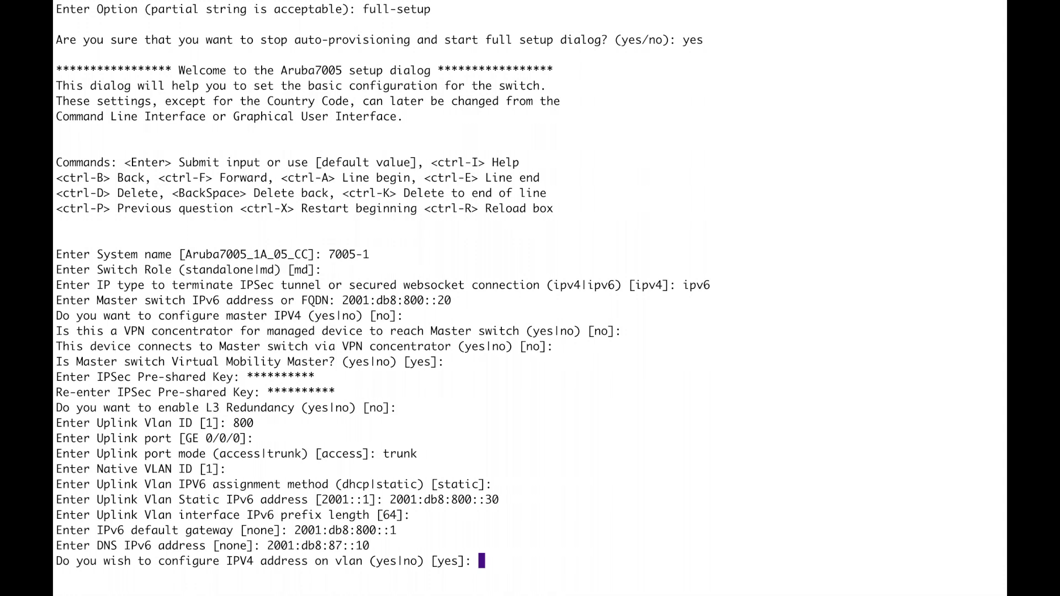
type("no")
key("Return")
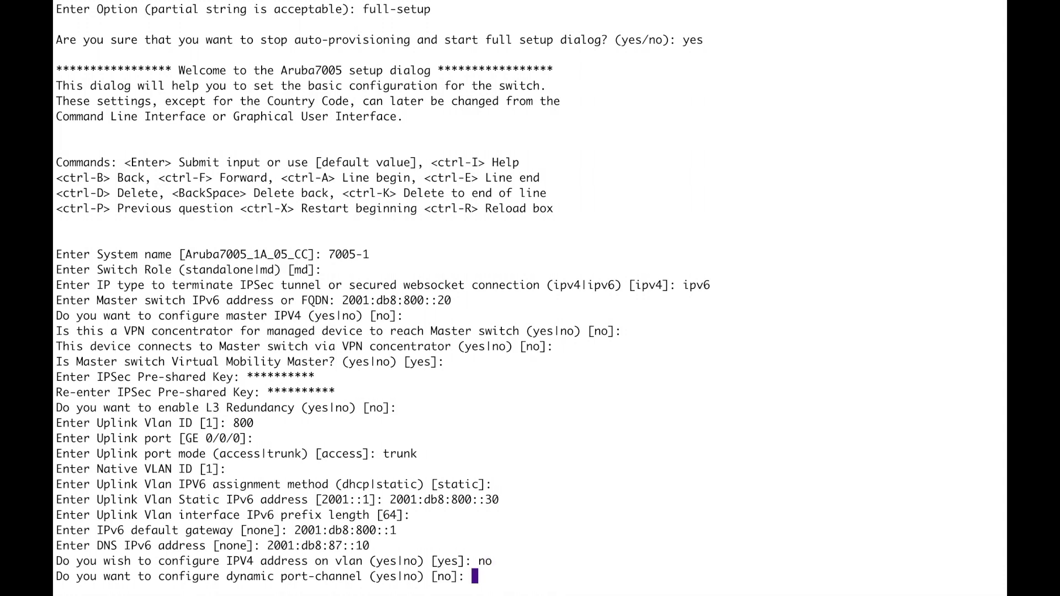
key("Return")
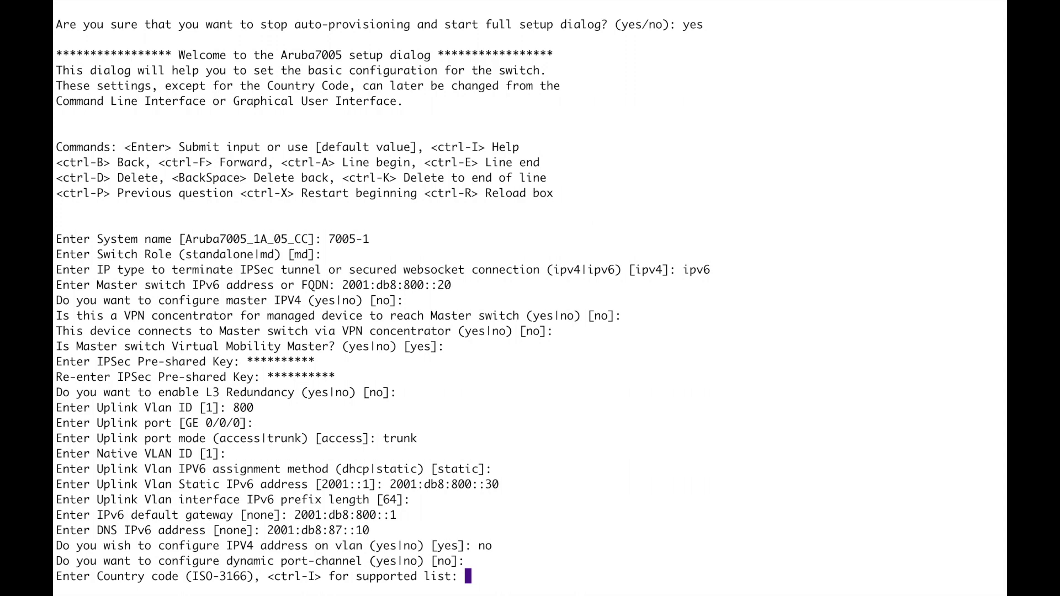
Set country GB (United Kingdom) and time zone Europe/London
type("gb")
key("Return")
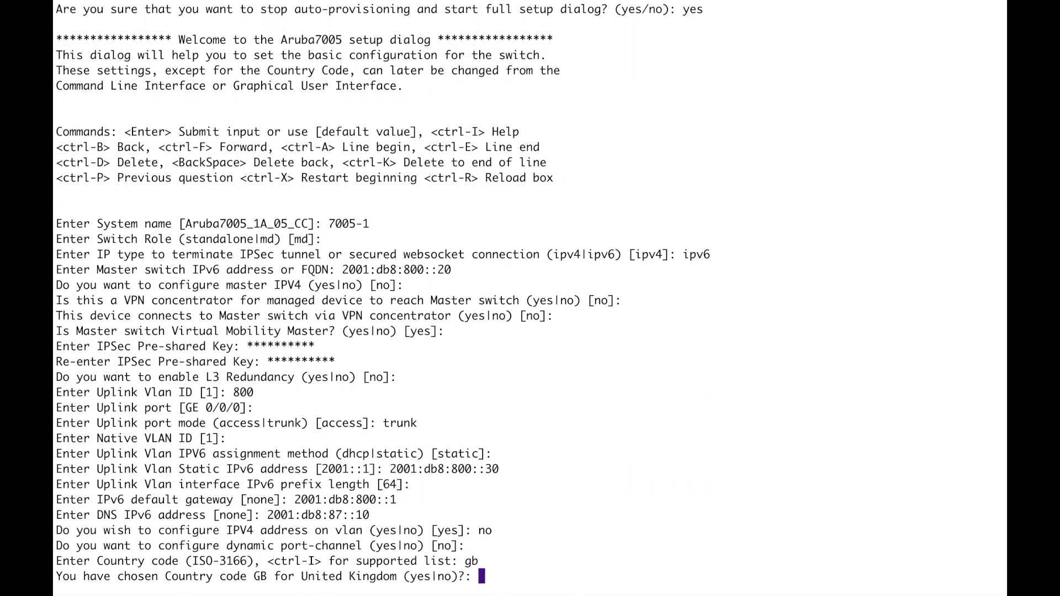
type("yes")
key("Return")
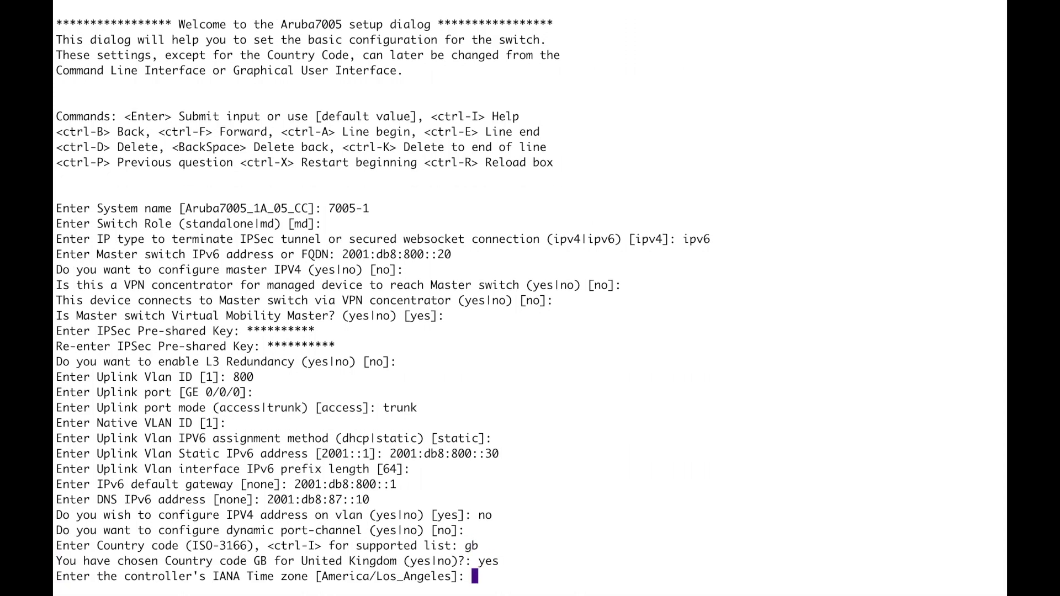
type("Europe/London")
key("Return")
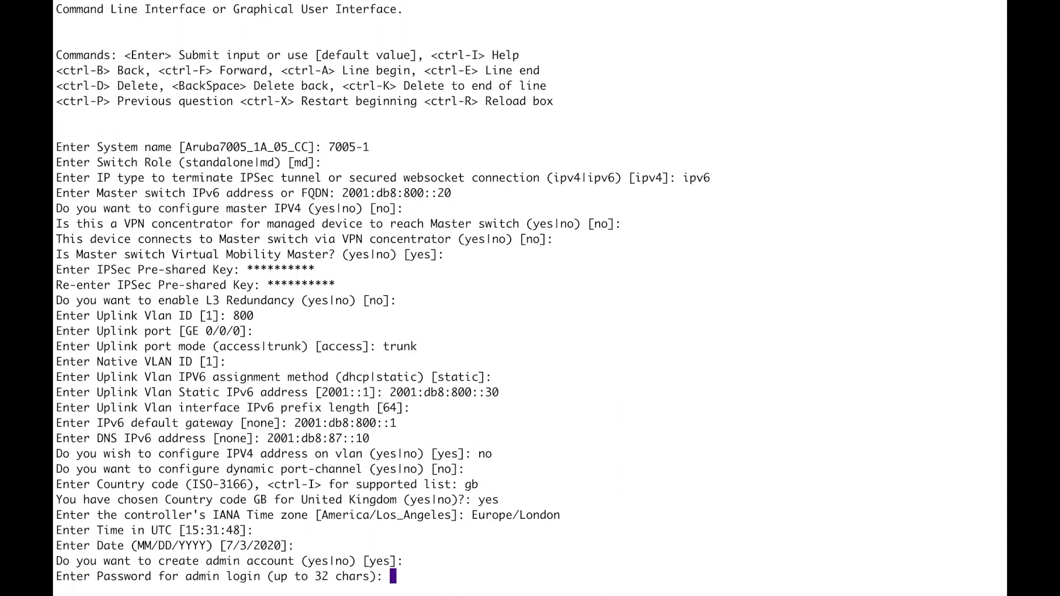
Create the admin account with its password and accept the setup to restart
type("**********")
key("Return")
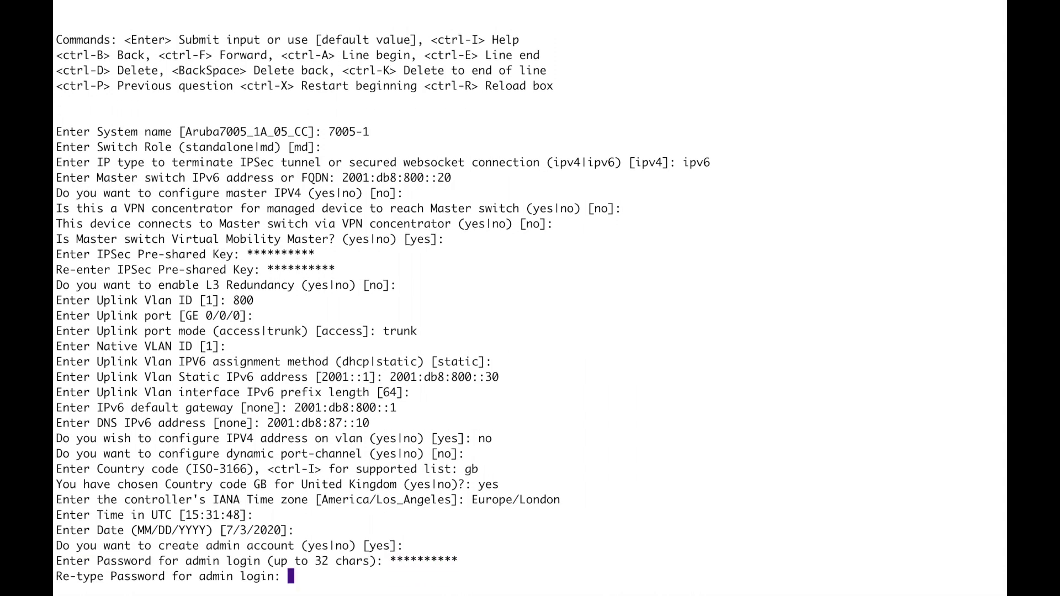
type("**********")
key("Return")
type("yes|no)yes")
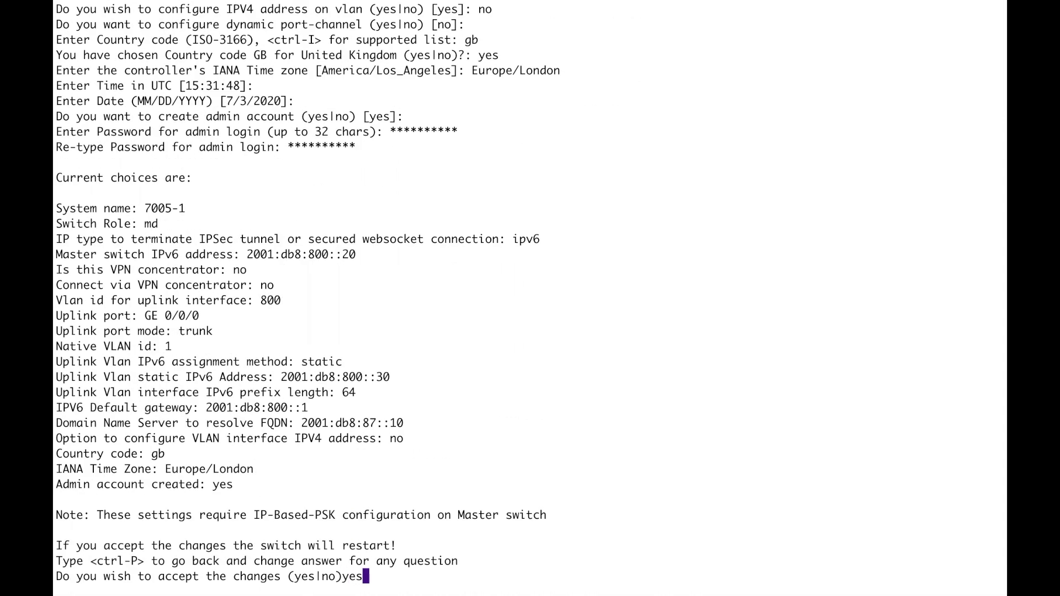
key("Return")
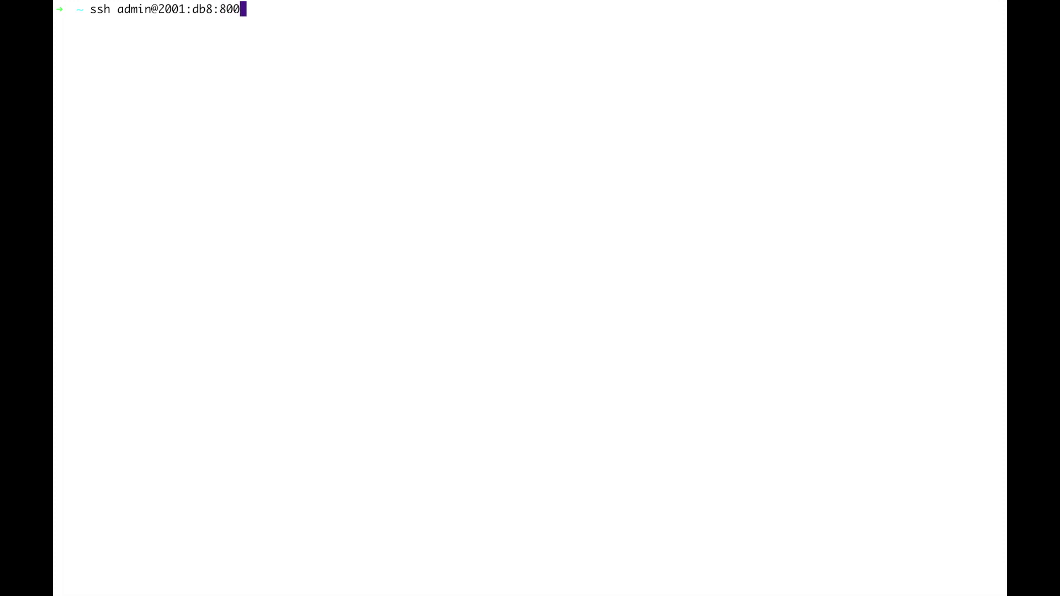
SSH as admin to 2001:db8:800::30, run show version (ArubaOS 8.7.0.0) and show switchinfo
type("30")
type("show")
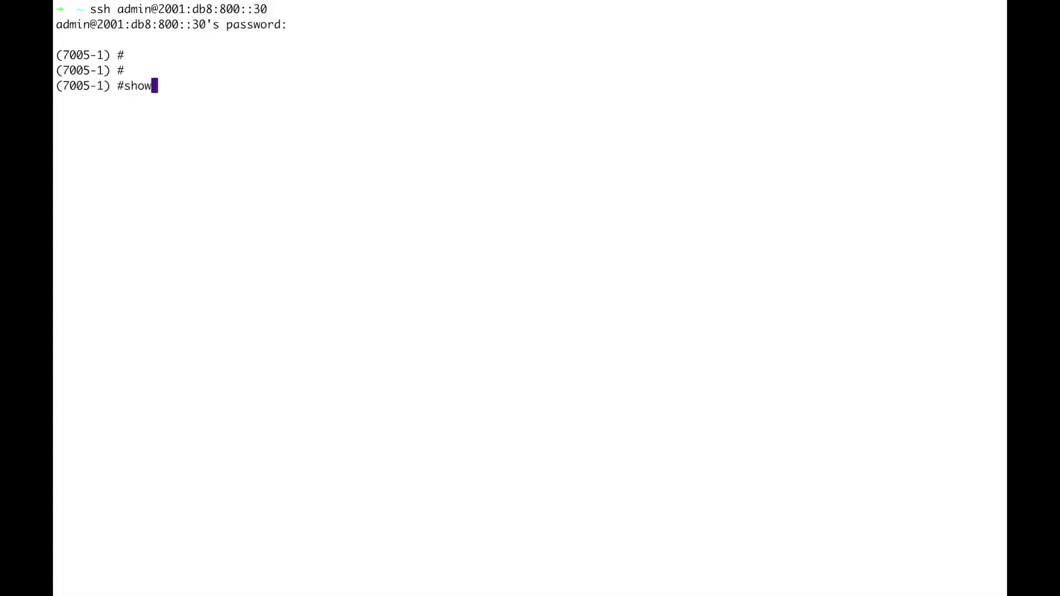
type(" version")
key("Return")
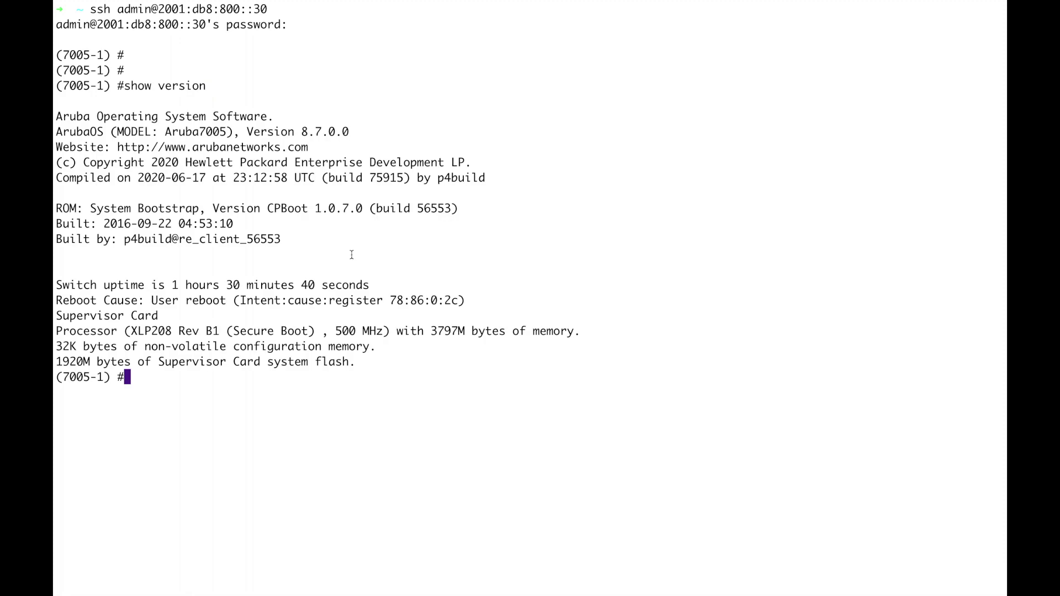
left_click_drag(349, 132, 275, 133)
left_click(421, 214)
type("show switchinfo")
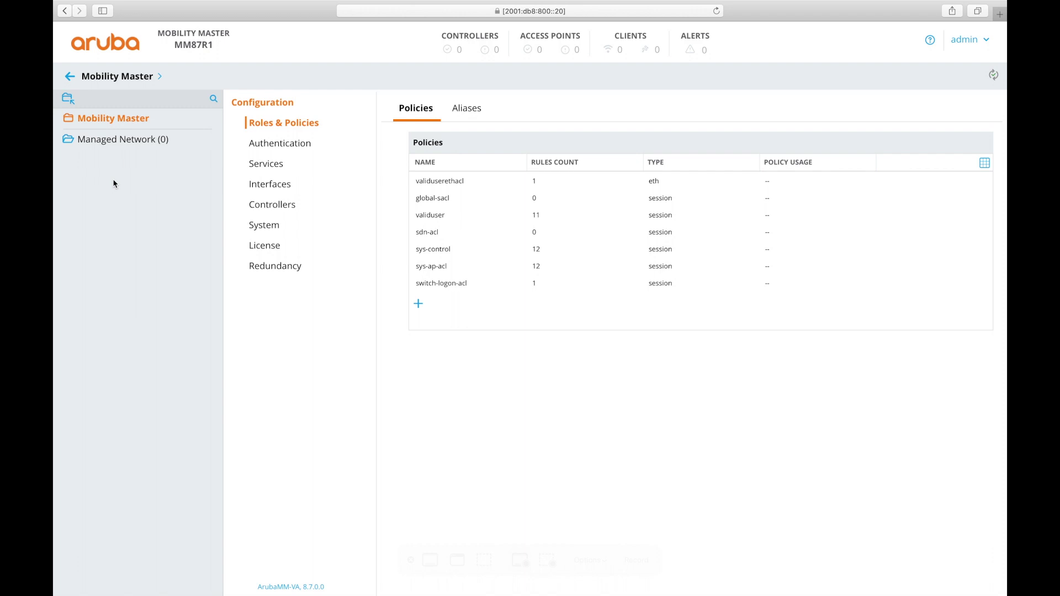
Add an IPsec key entry for controller 2001:db8:800::30
left_click(289, 211)
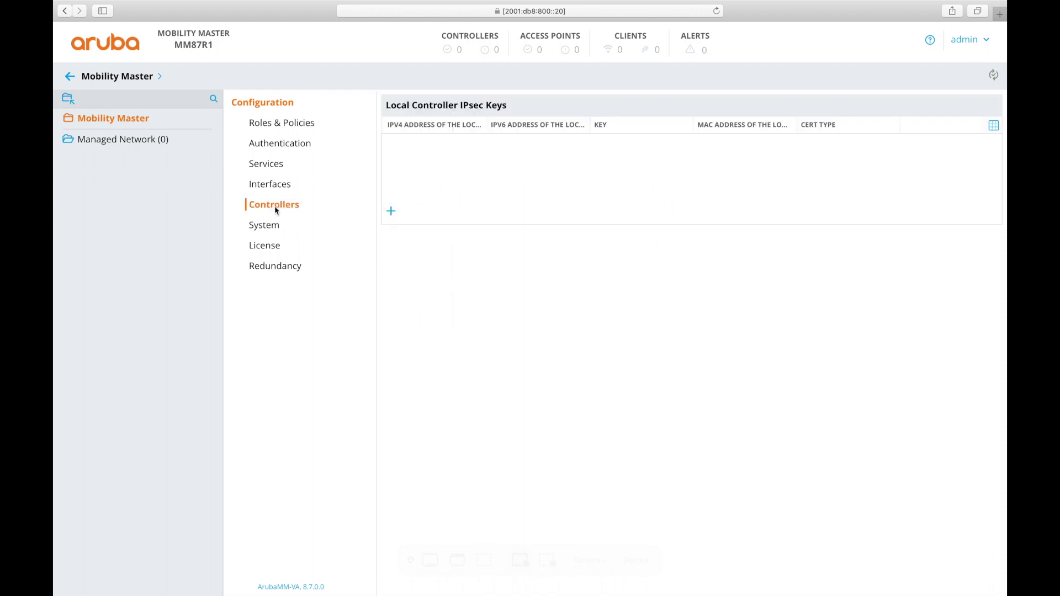
left_click(391, 211)
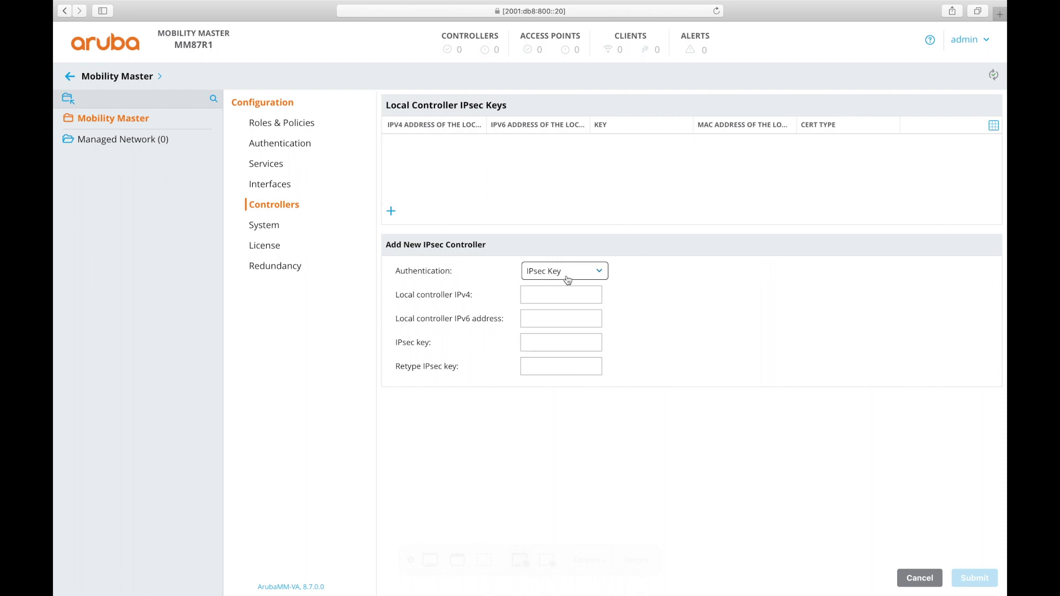
left_click(547, 318)
type("2001:d")
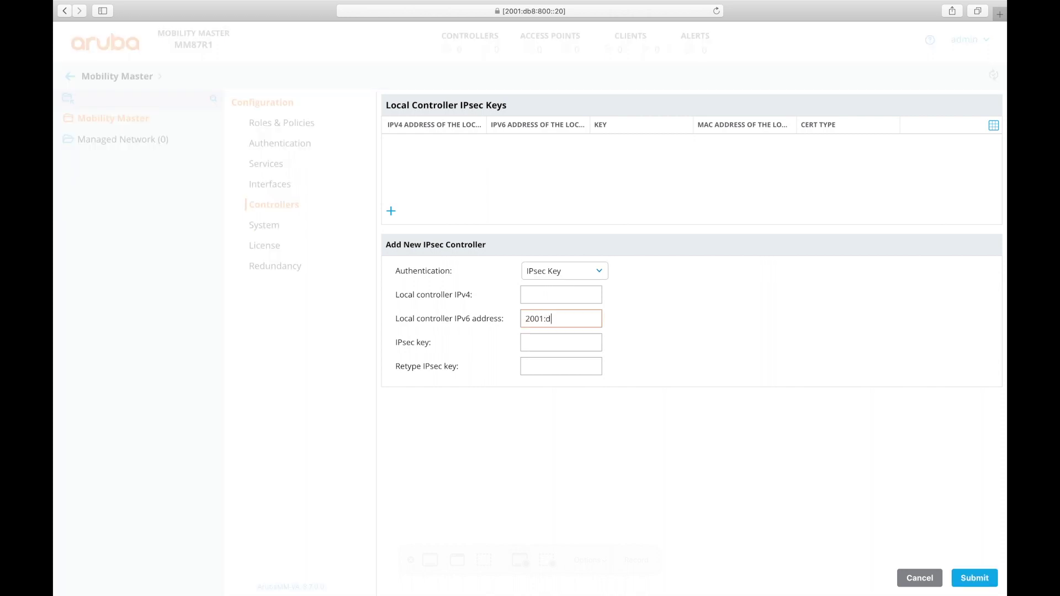
type("b8")
type(":800::3")
type("0")
left_click(537, 343)
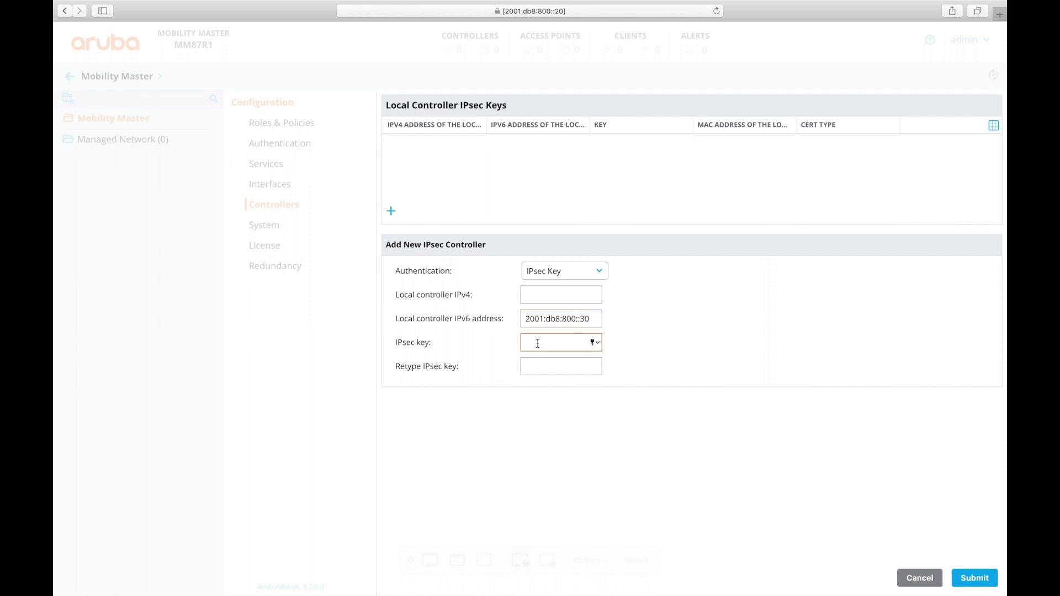
type("1234567890")
key("Tab")
type("1234567890")
left_click(976, 580)
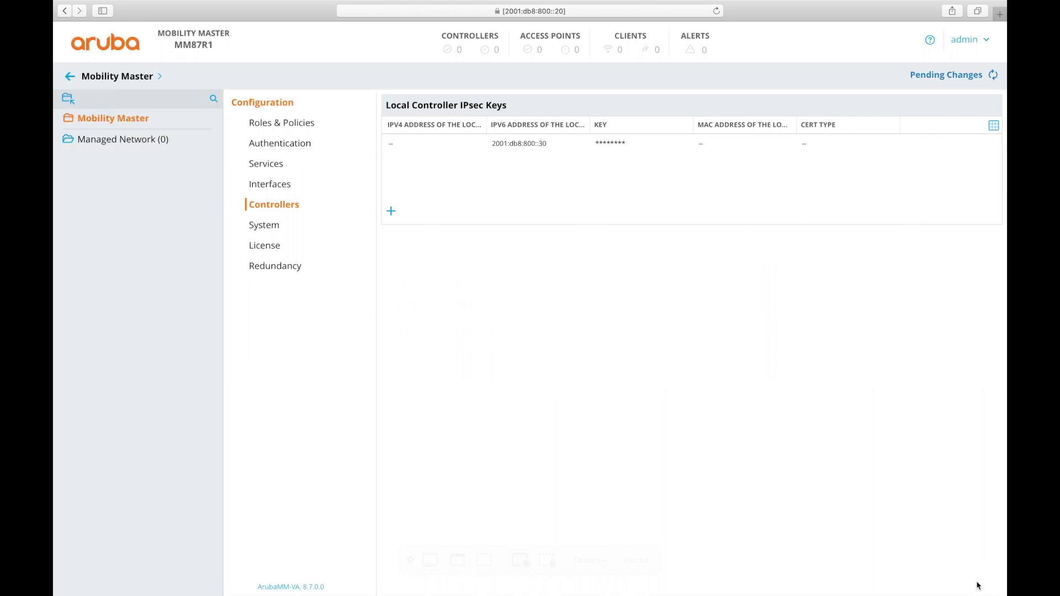
Add the IPsec key entry for controller 2001:db8:800::31 and deploy the pending changes
left_click(391, 211)
left_click(561, 318)
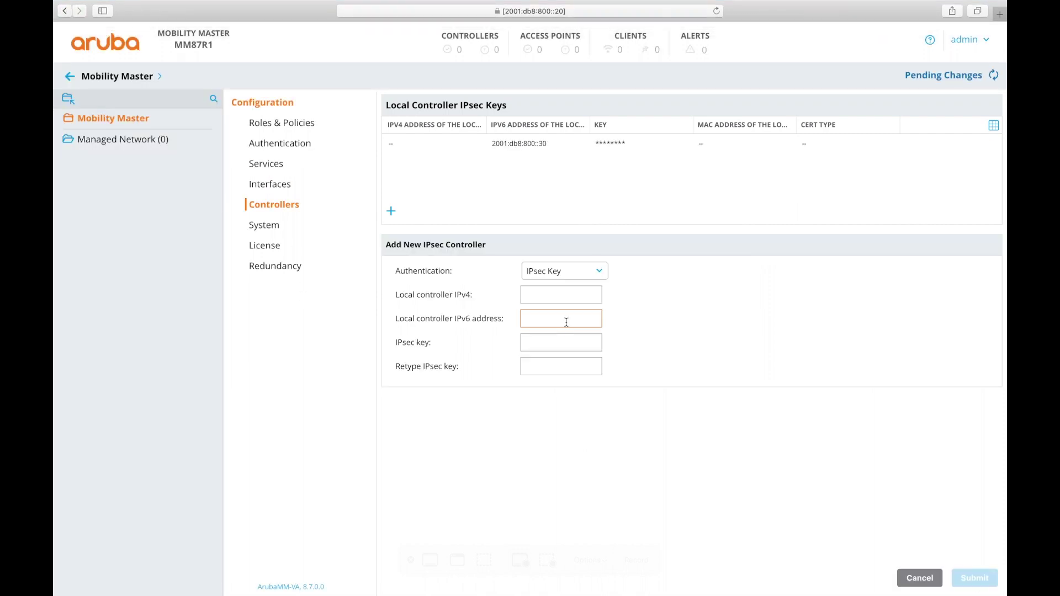
type("2001:db8")
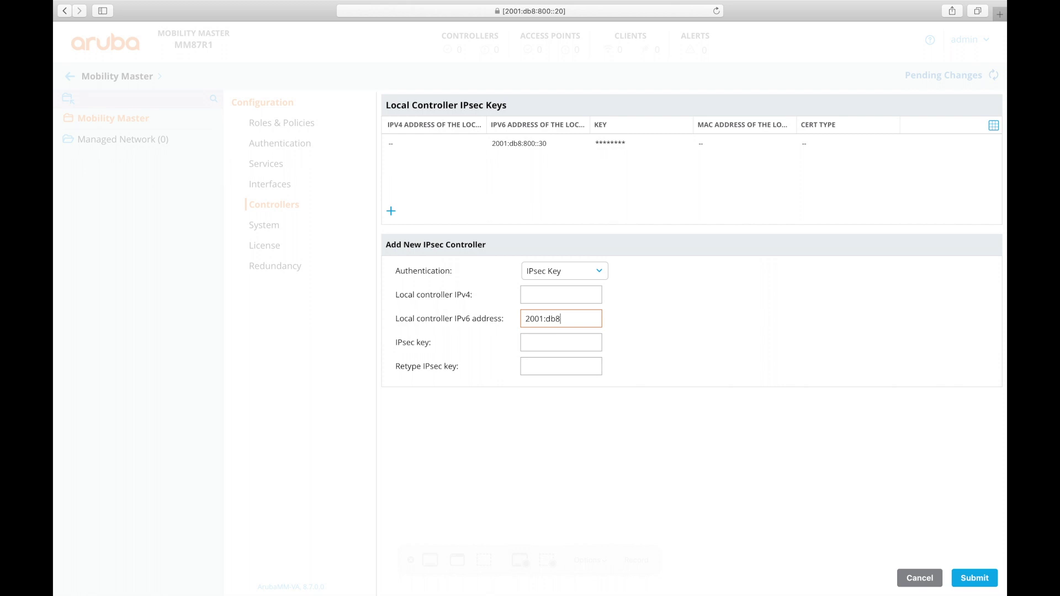
type(":800::31")
left_click(554, 363)
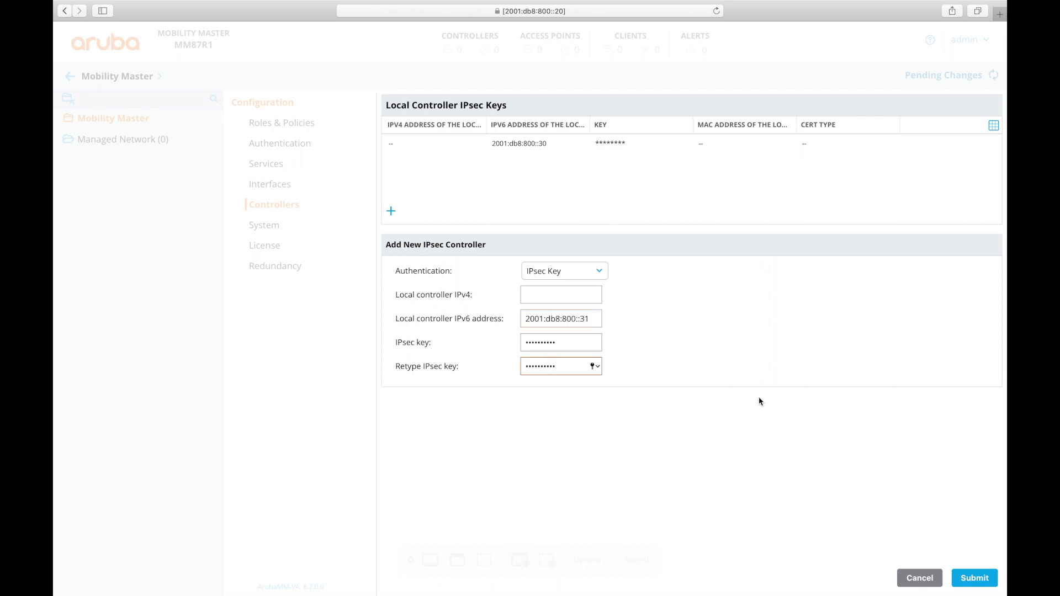
left_click(979, 583)
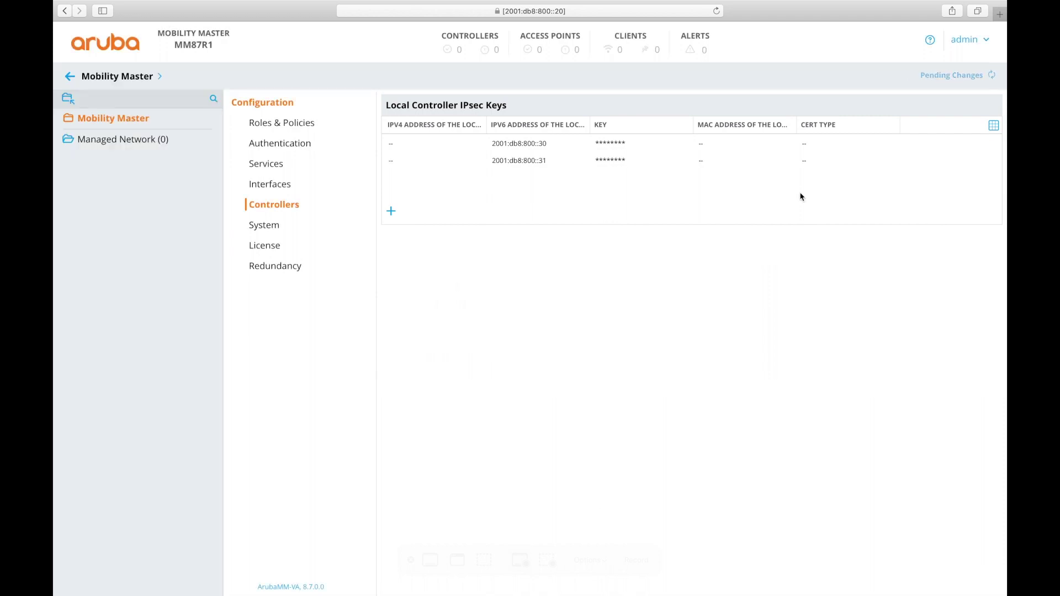
left_click(951, 77)
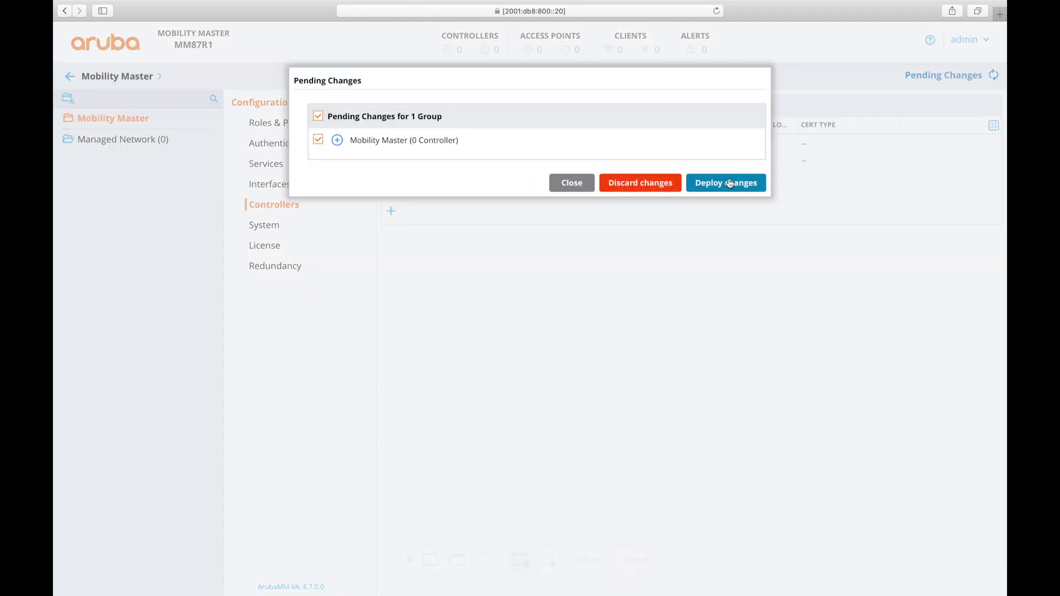
left_click(728, 182)
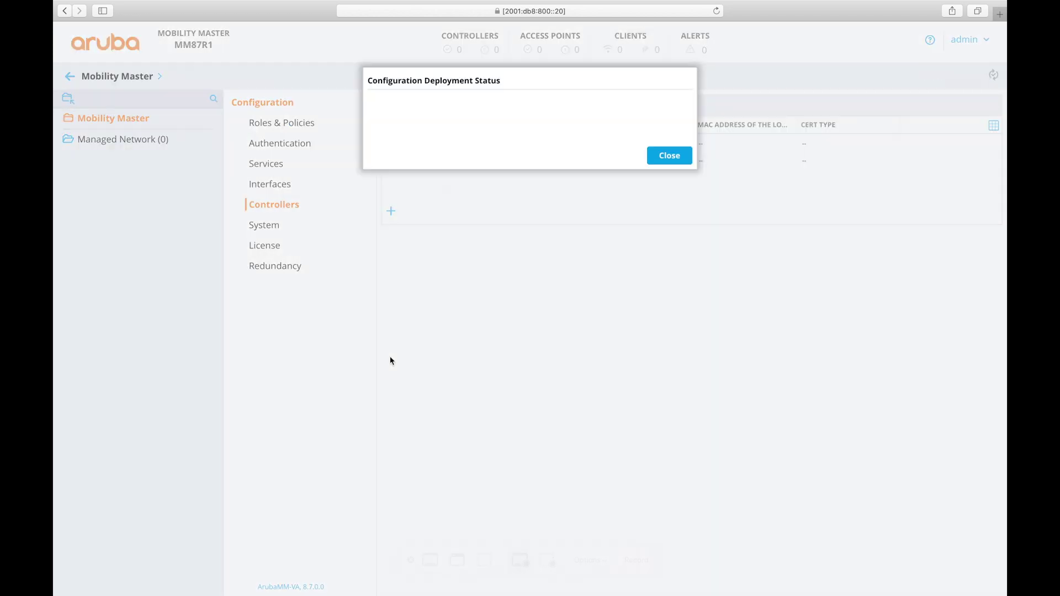
Create a group named zone87 under Managed Network
left_click(135, 143)
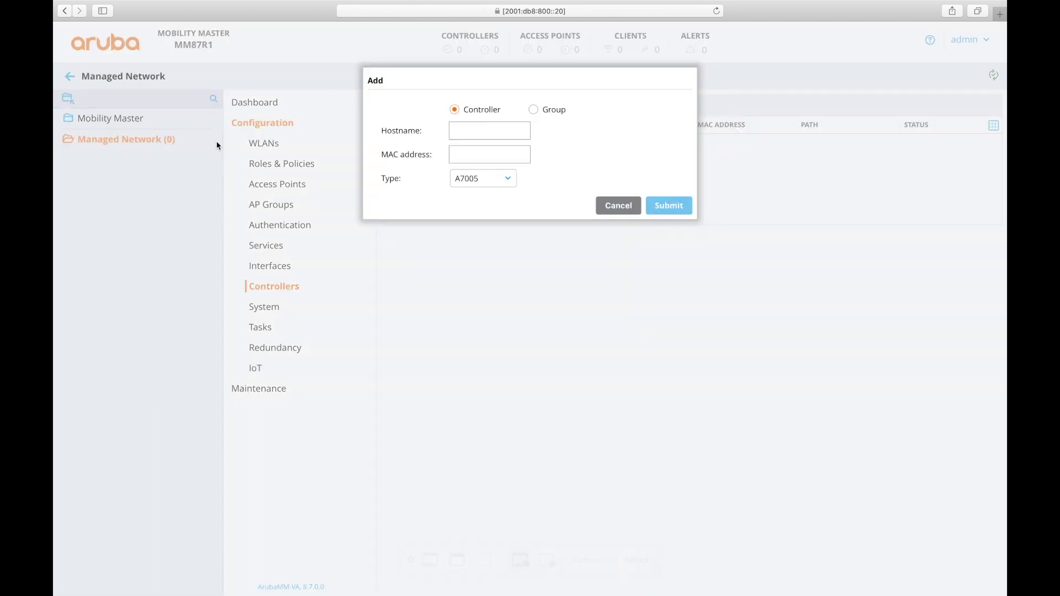
left_click(534, 110)
left_click(486, 132)
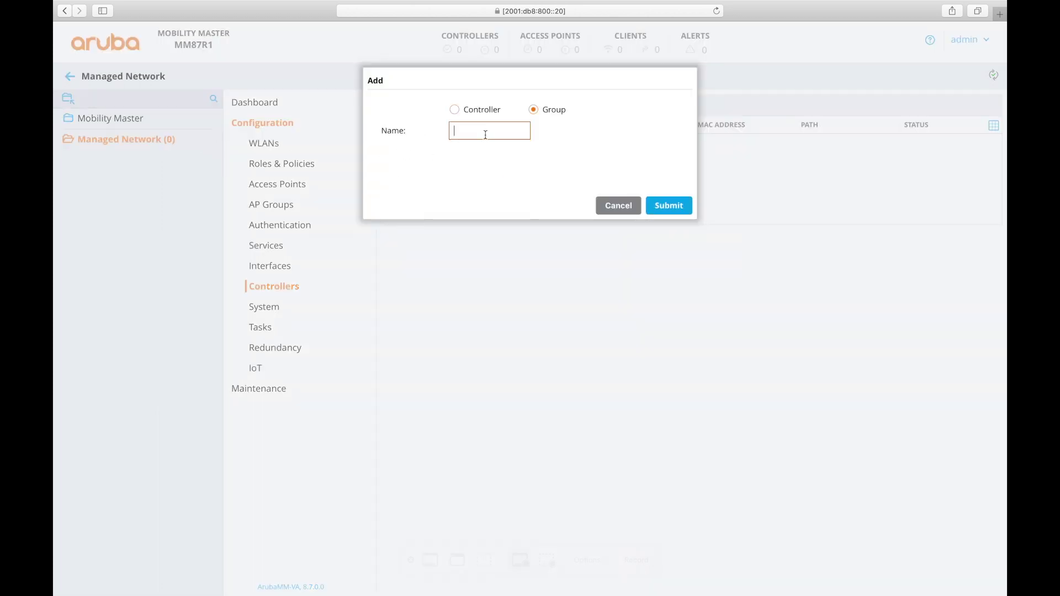
type("zone87")
left_click(669, 206)
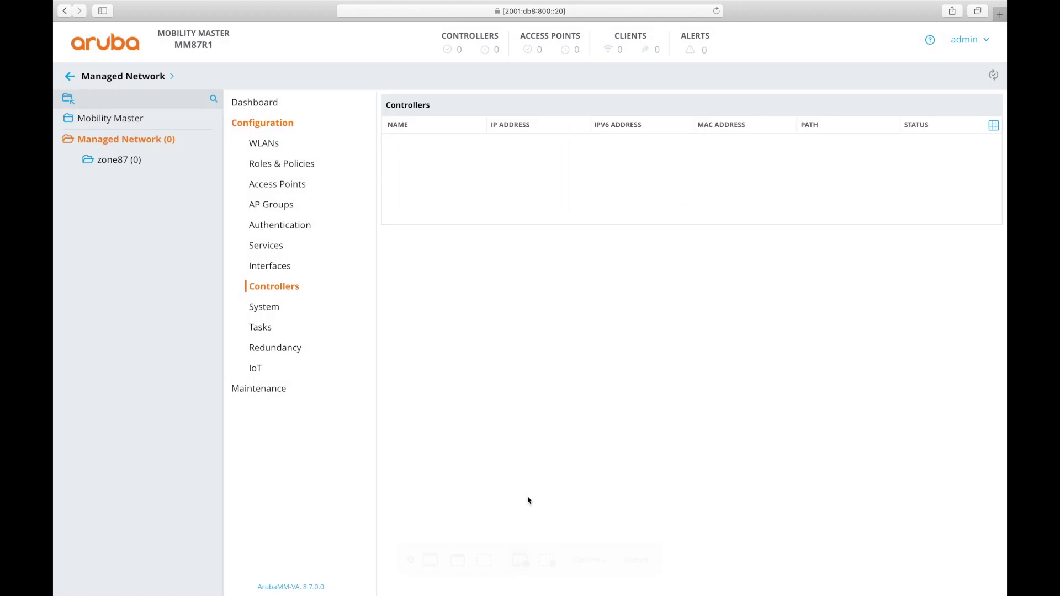
Add controller 7500-1 to the zone87 group, moving on to its MAC address
left_click(108, 168)
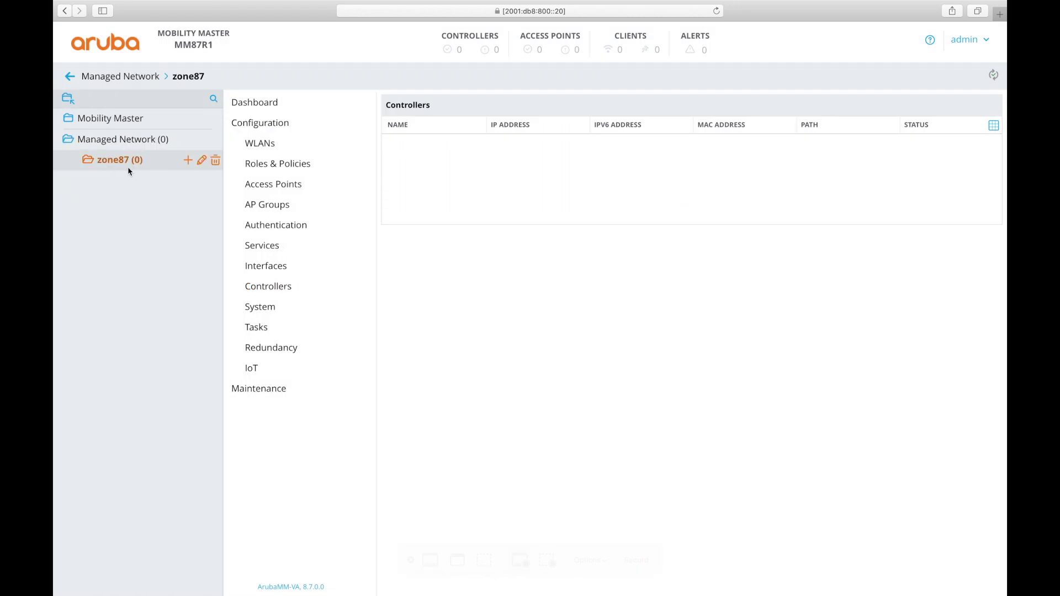
left_click(188, 160)
left_click(467, 134)
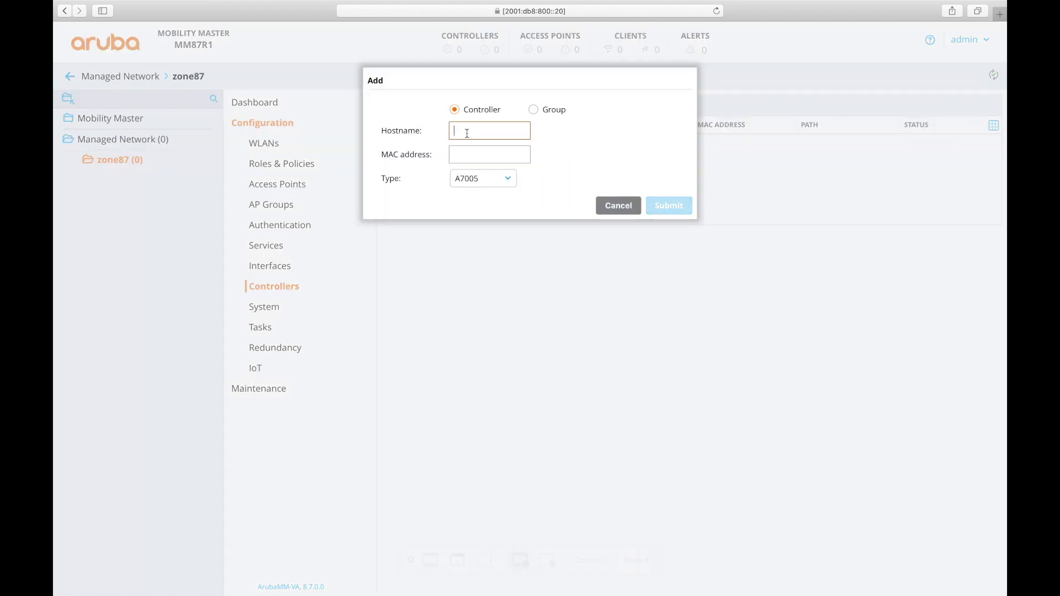
type("7500-")
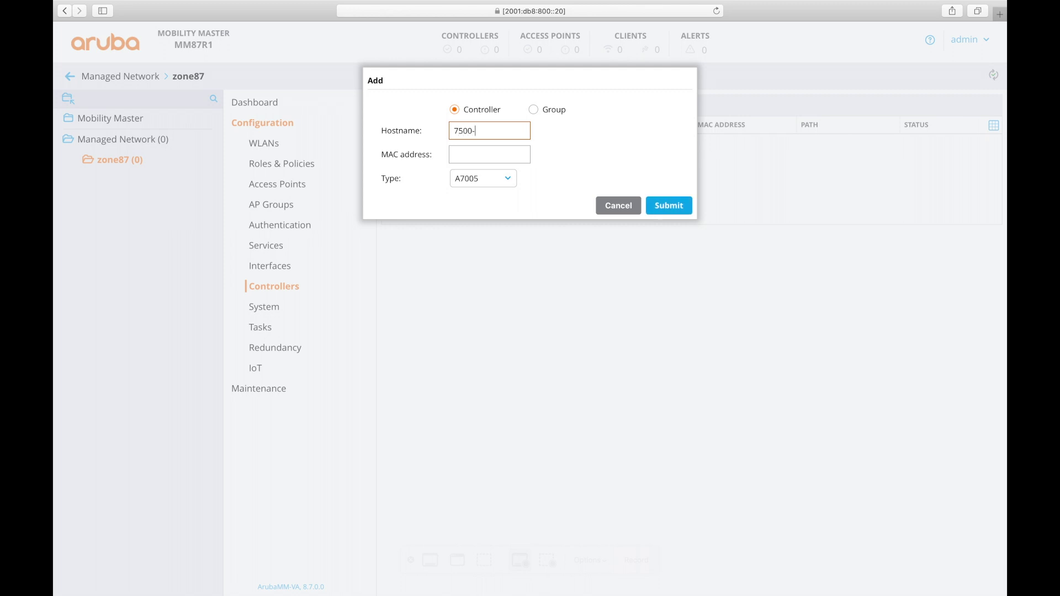
type("1")
key("Tab")
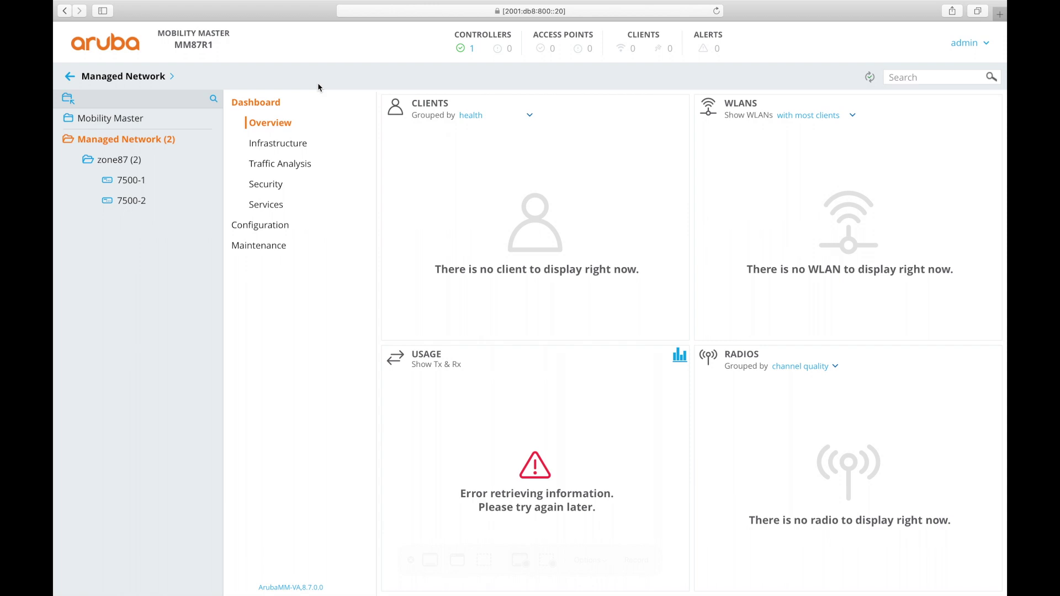
Check the up controllers list, filter to zone87, and open zone87's Configuration settings
left_click(473, 59)
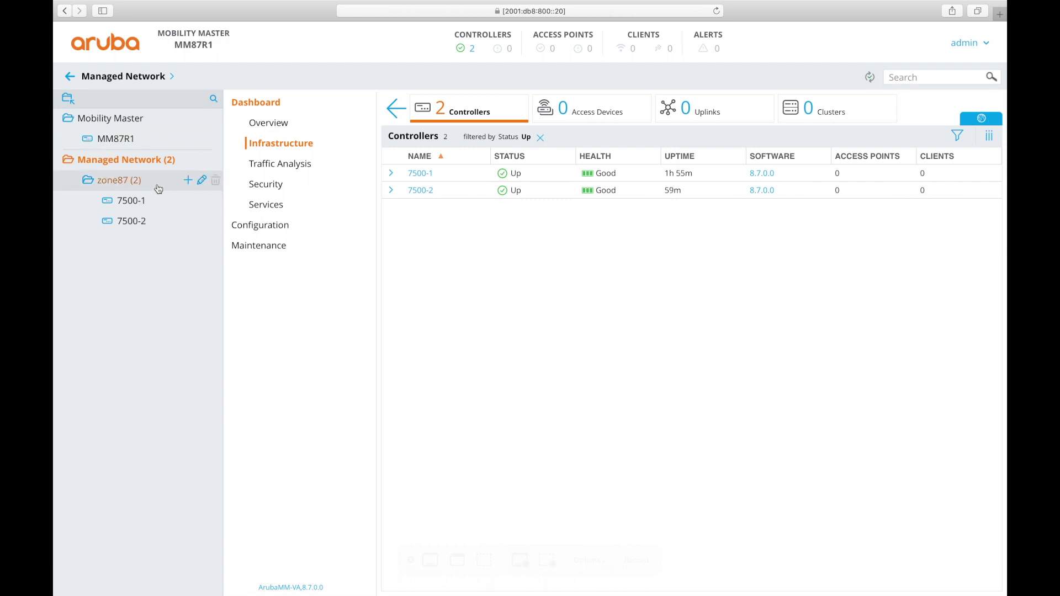
left_click(136, 181)
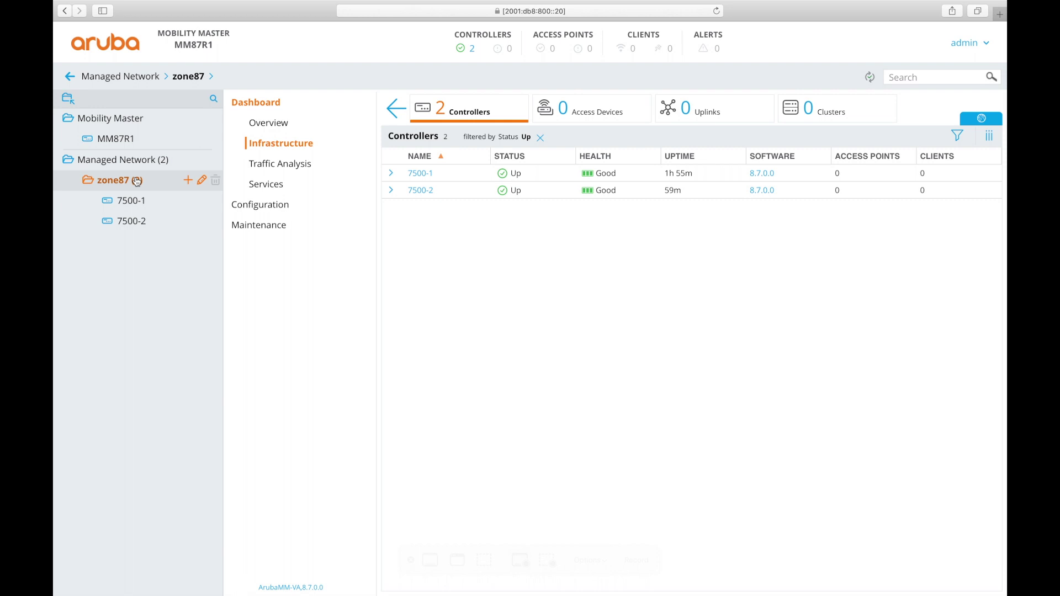
left_click(237, 207)
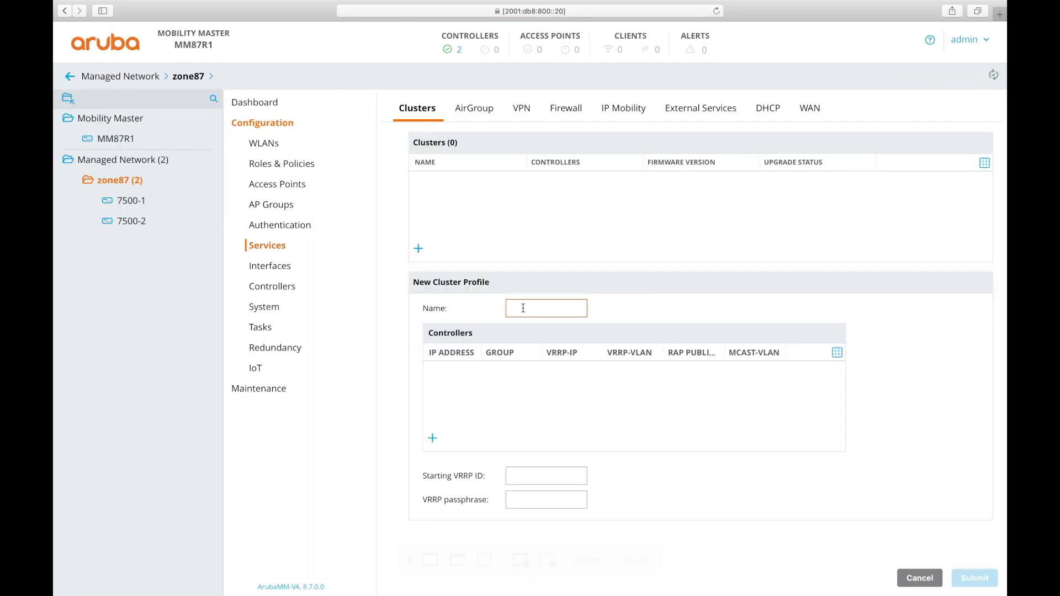
Name the new cluster profile zone87-c1 and add IPv6 controller 2001:db8:800::30 to it
left_click(523, 309)
type("zone")
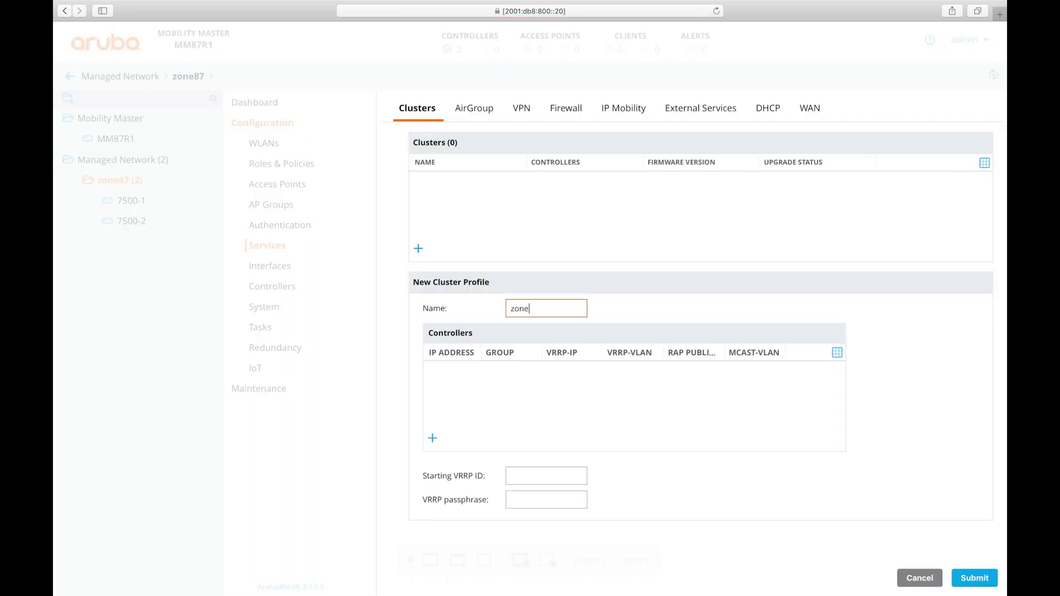
type("87-c1")
left_click(433, 439)
left_click(501, 121)
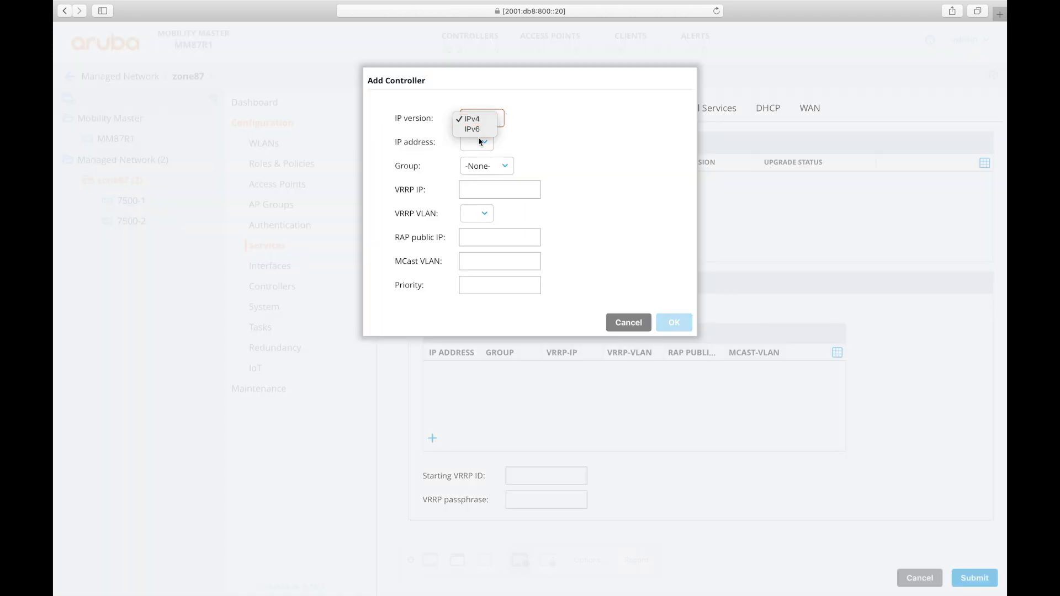
left_click(479, 132)
left_click(494, 148)
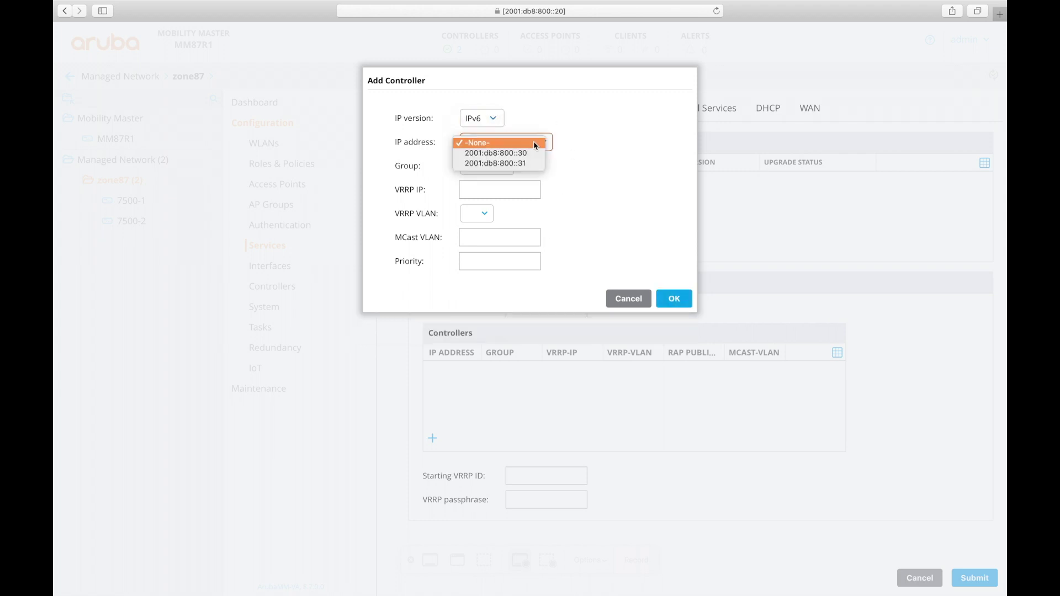
left_click(529, 151)
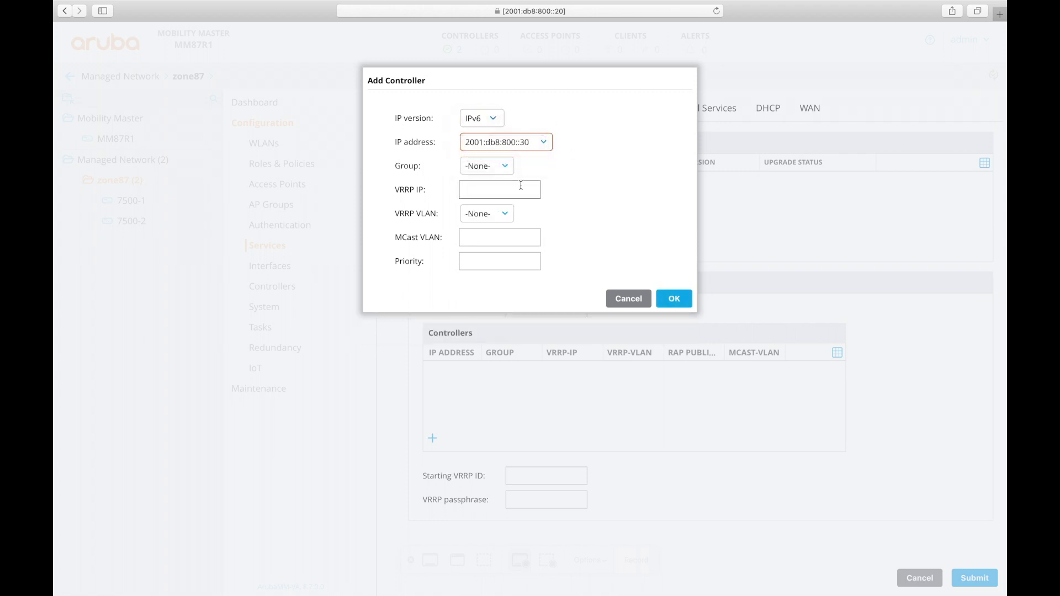
left_click(674, 299)
Add controller 2001:db8:800::31 to the cluster with no controller group
left_click(433, 439)
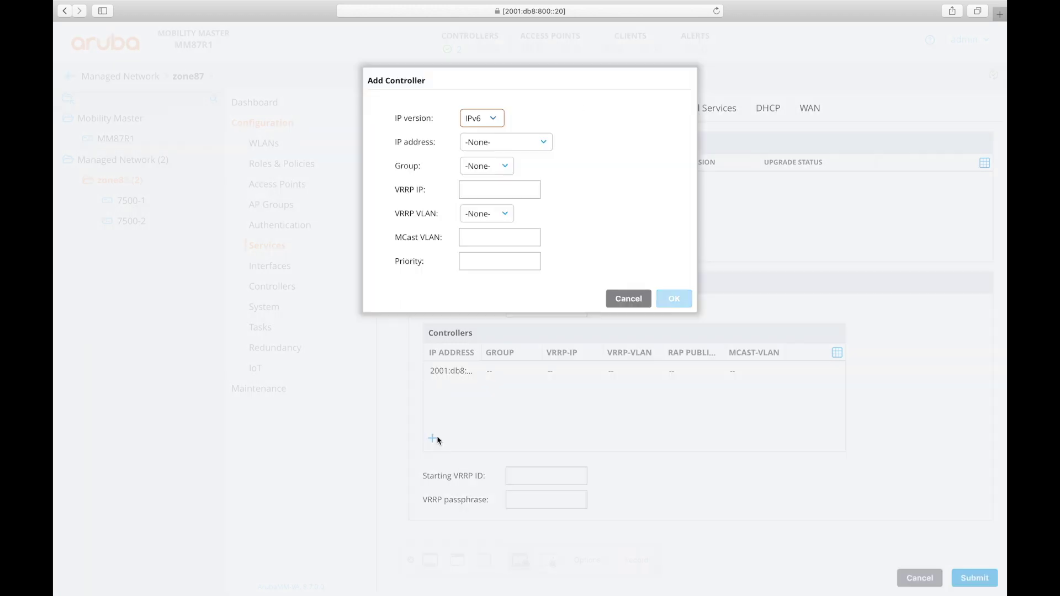
left_click(547, 143)
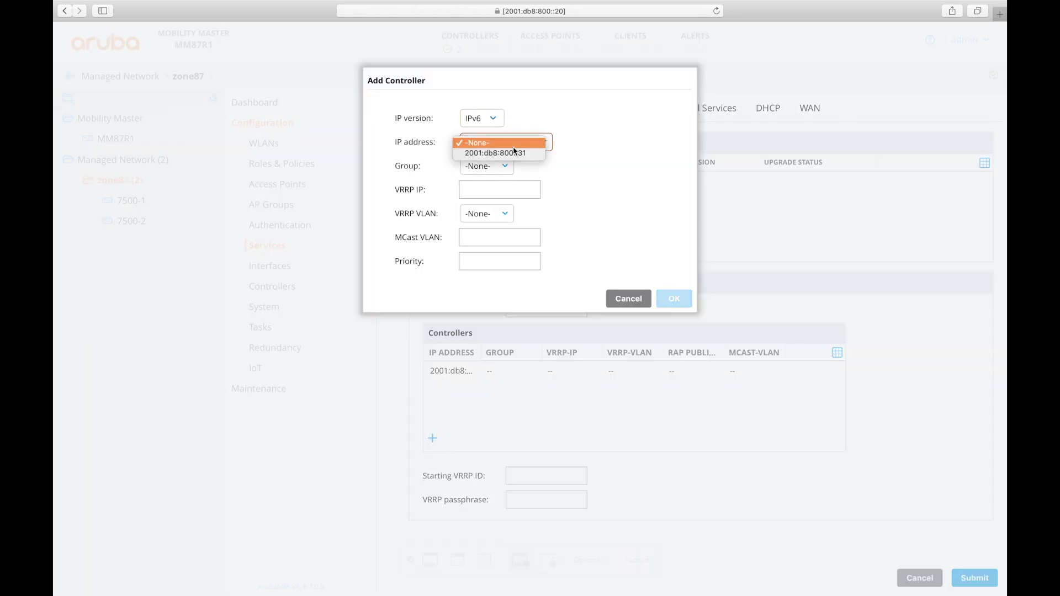
left_click(503, 153)
left_click(503, 173)
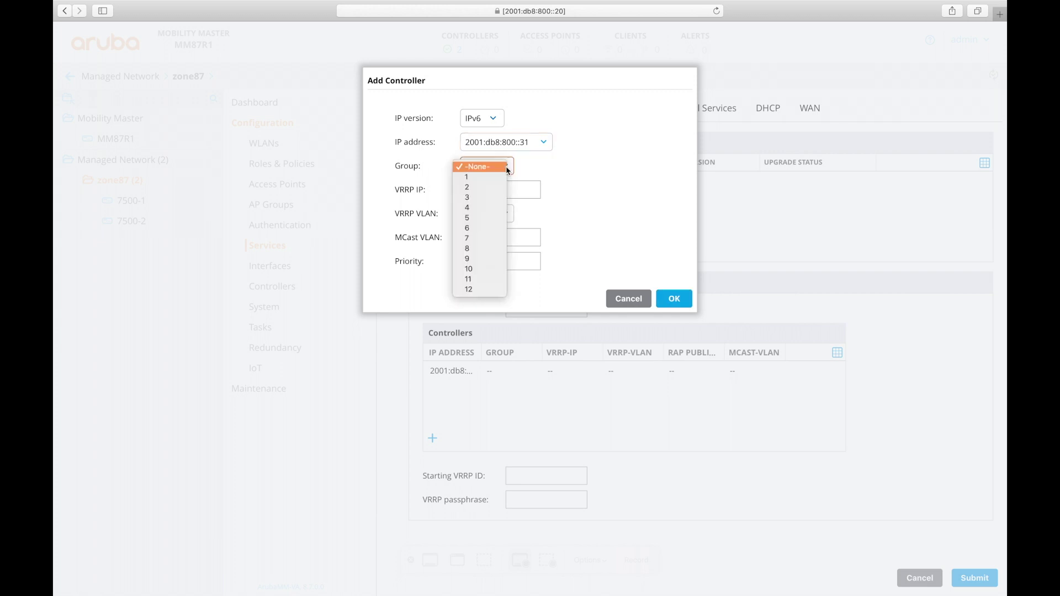
left_click(505, 168)
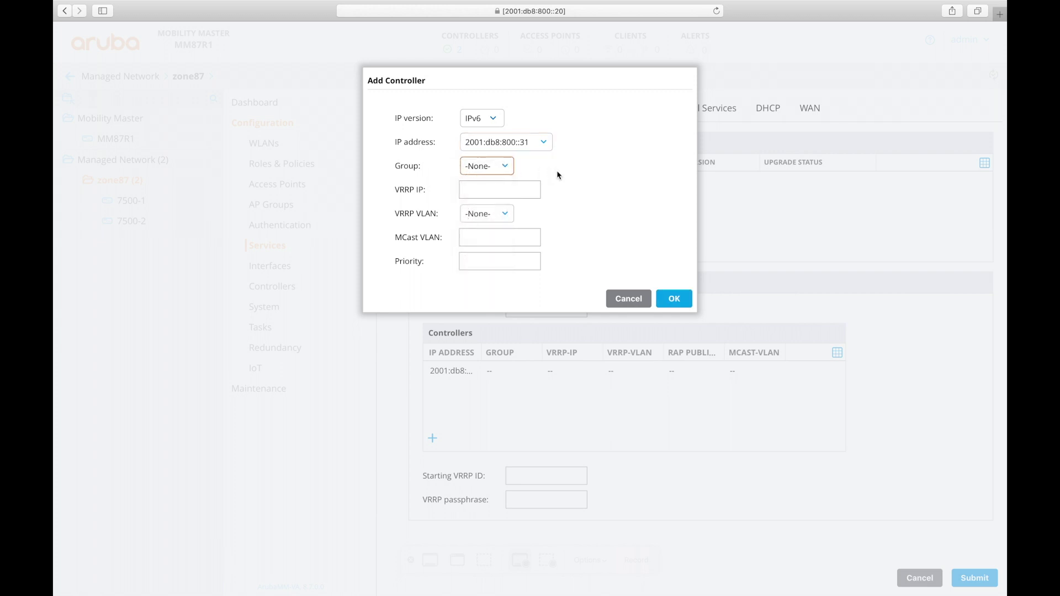
left_click(675, 298)
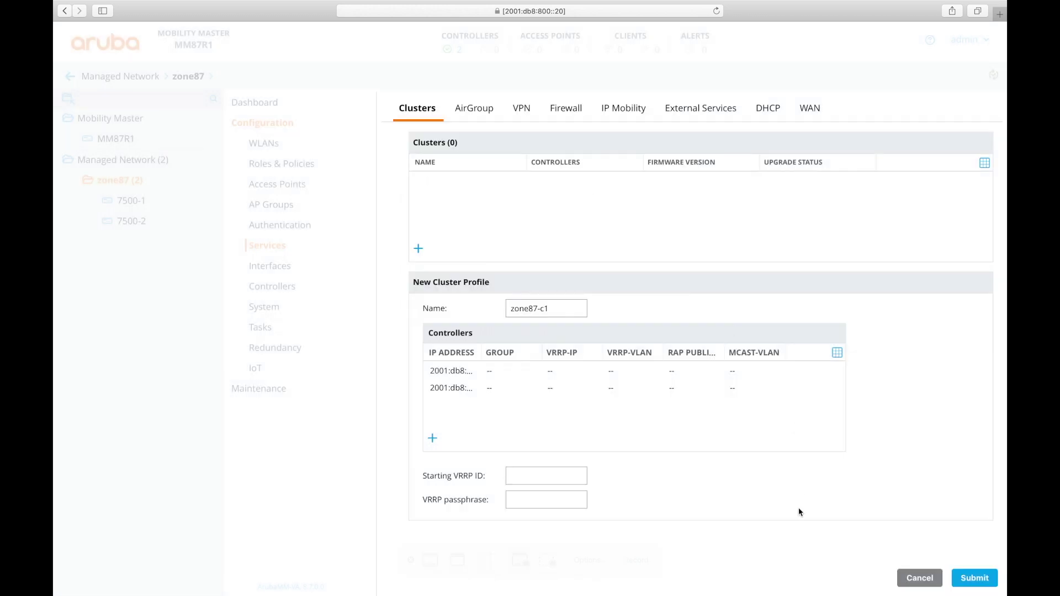
Submit the zone87-c1 cluster profile, deploy the pending changes, and select controller 7500-1
left_click(975, 579)
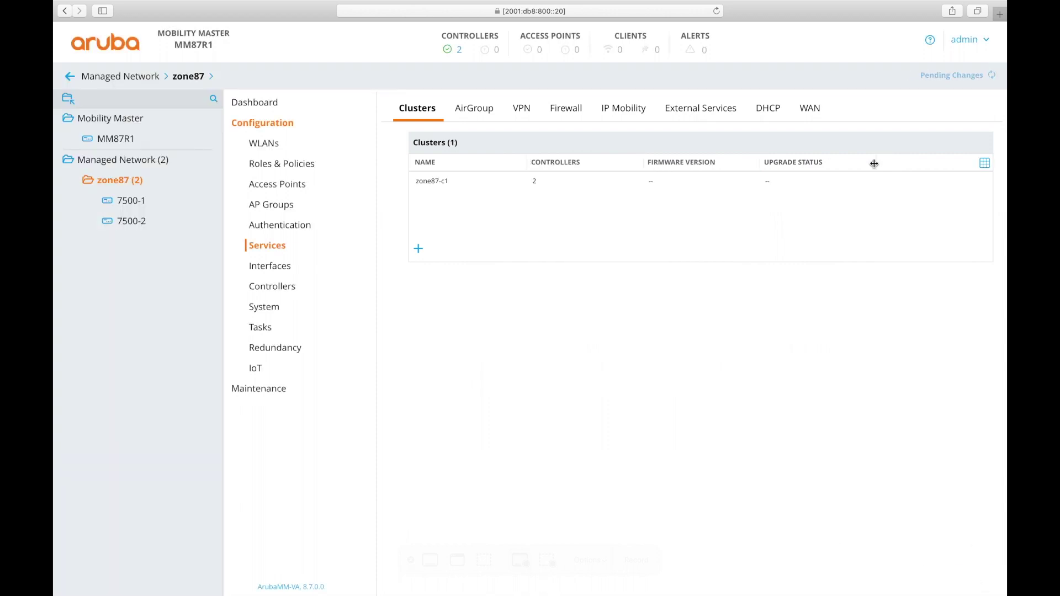
left_click(954, 76)
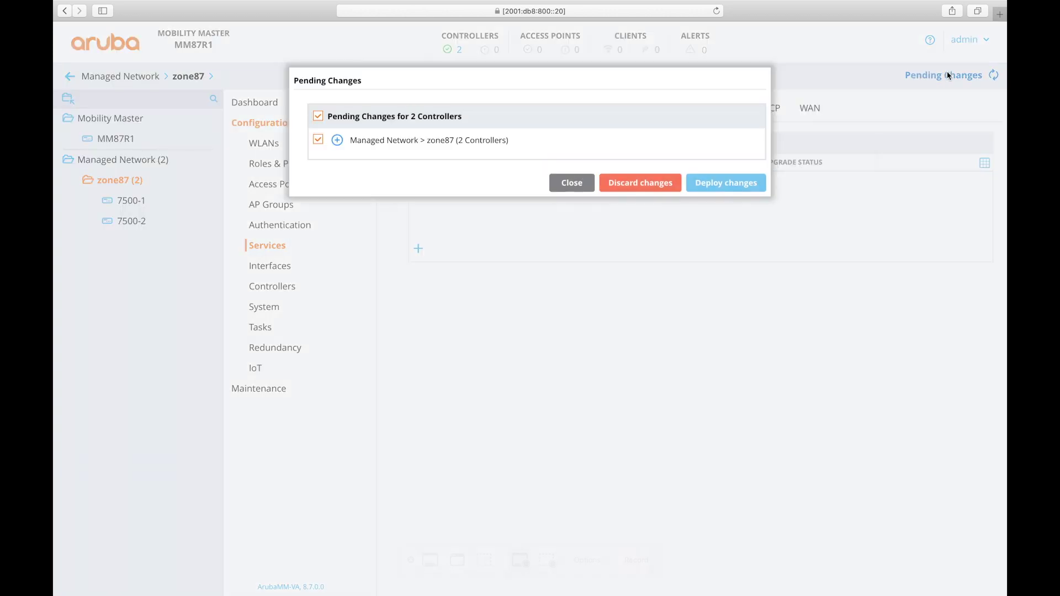
left_click(725, 184)
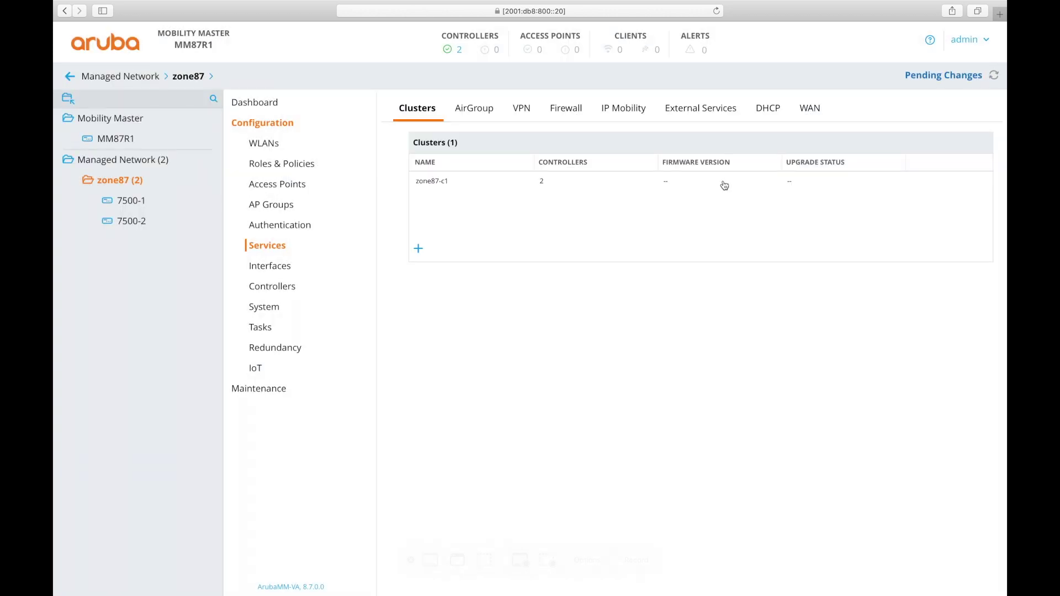
left_click(121, 202)
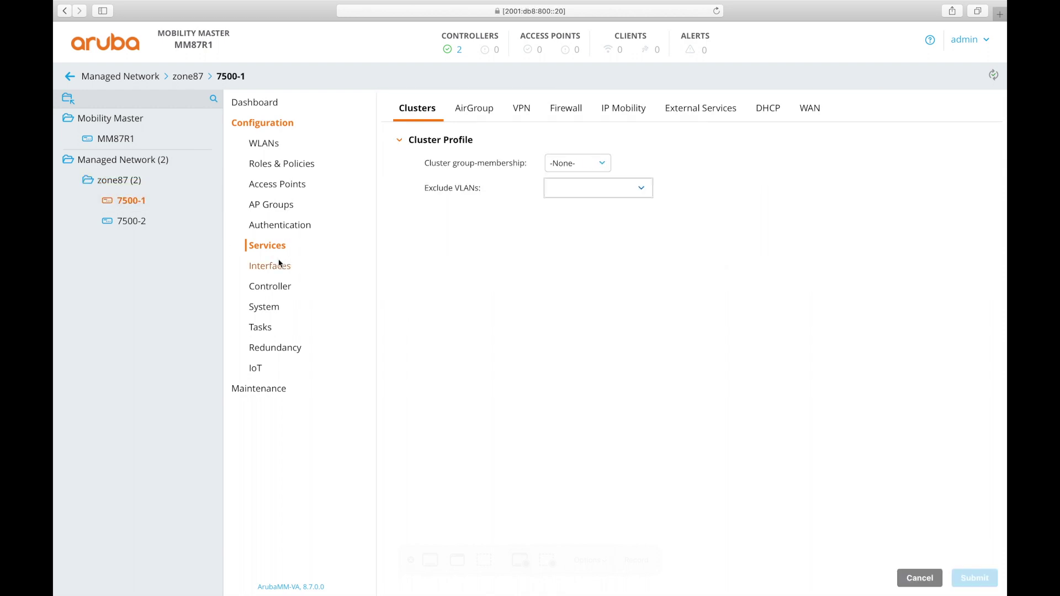
Make 7500-1 a zone87-c1 member excluding VLAN 1, and deploy the change
left_click(602, 165)
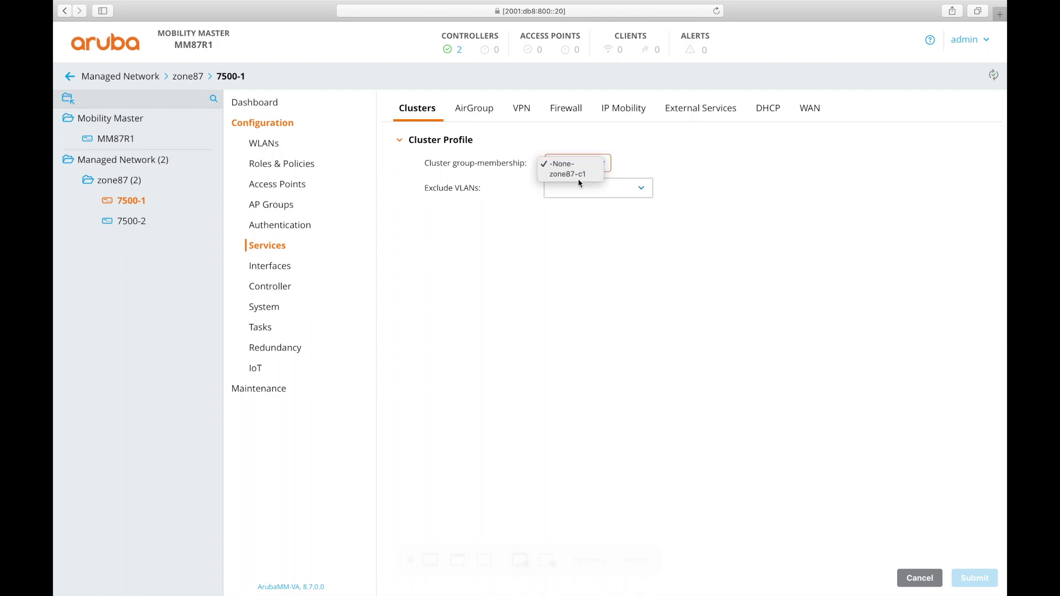
left_click(578, 176)
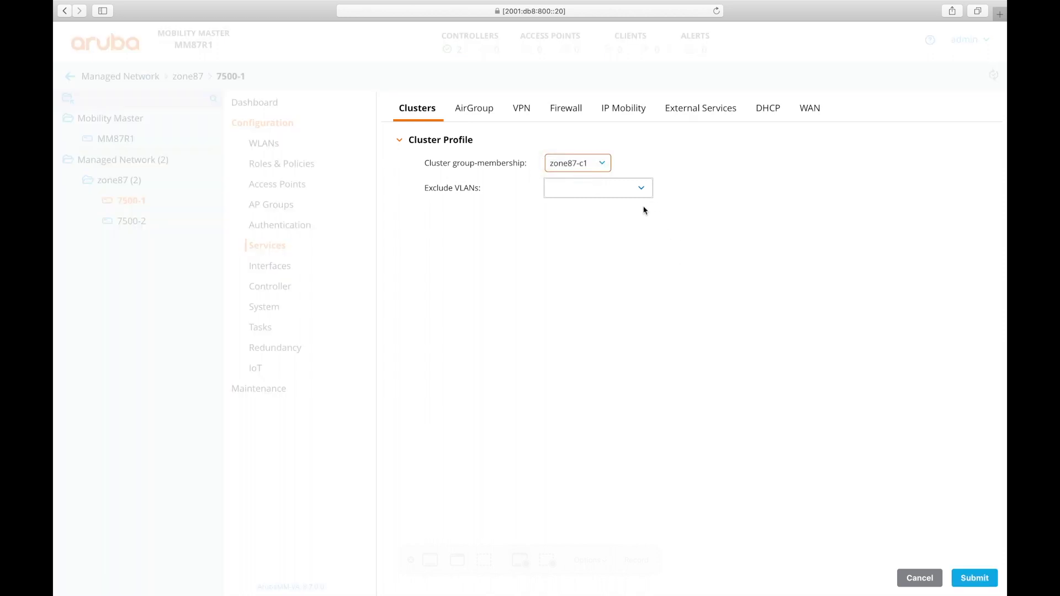
left_click(640, 189)
left_click(628, 210)
left_click(981, 579)
left_click(949, 75)
left_click(718, 184)
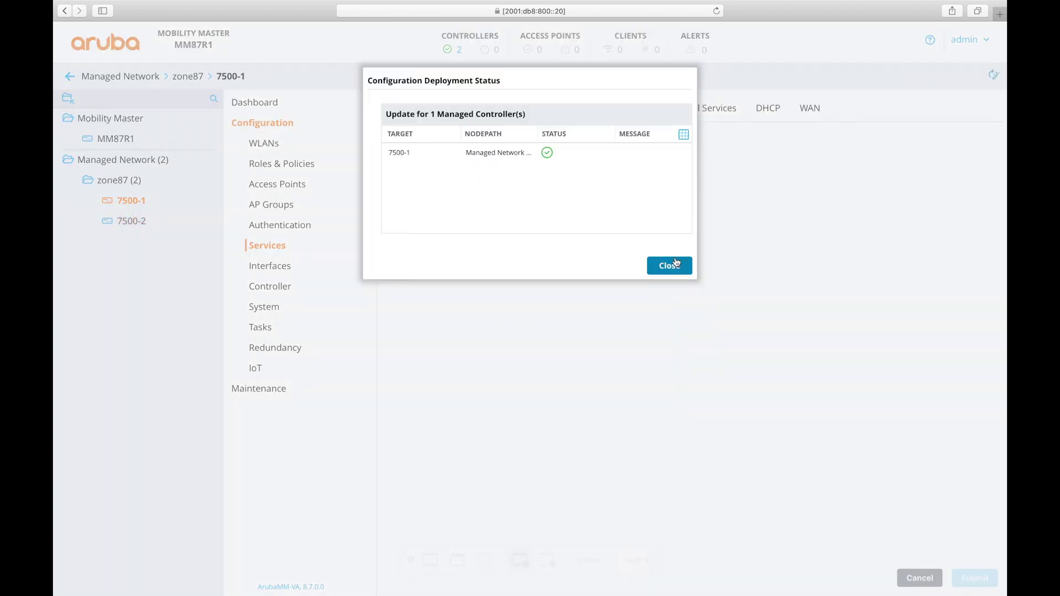
left_click(669, 265)
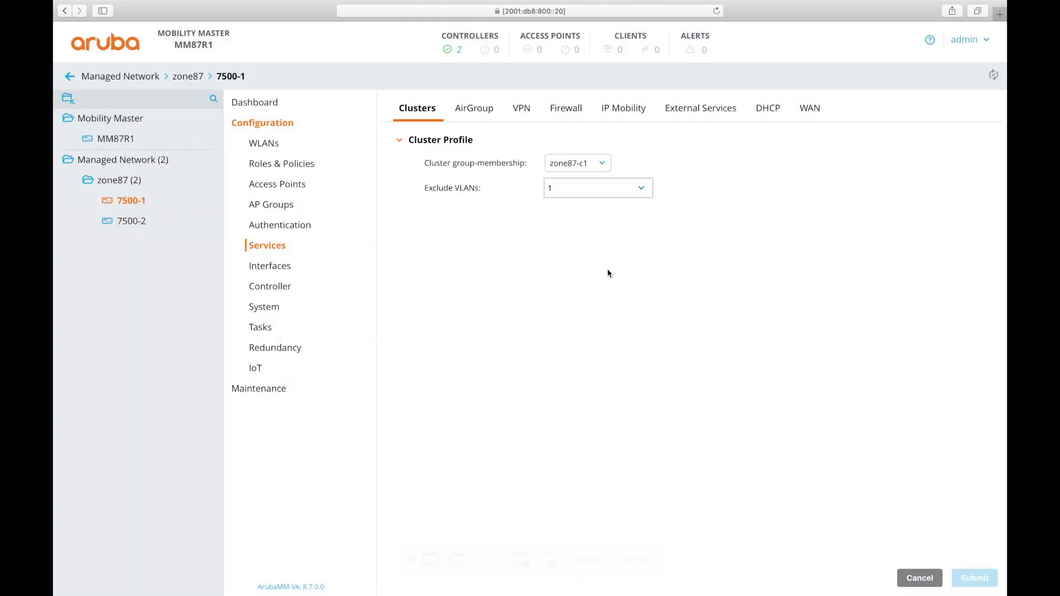
Make 7500-2 a zone87-c1 member excluding VLAN 1 and submit it
left_click(104, 229)
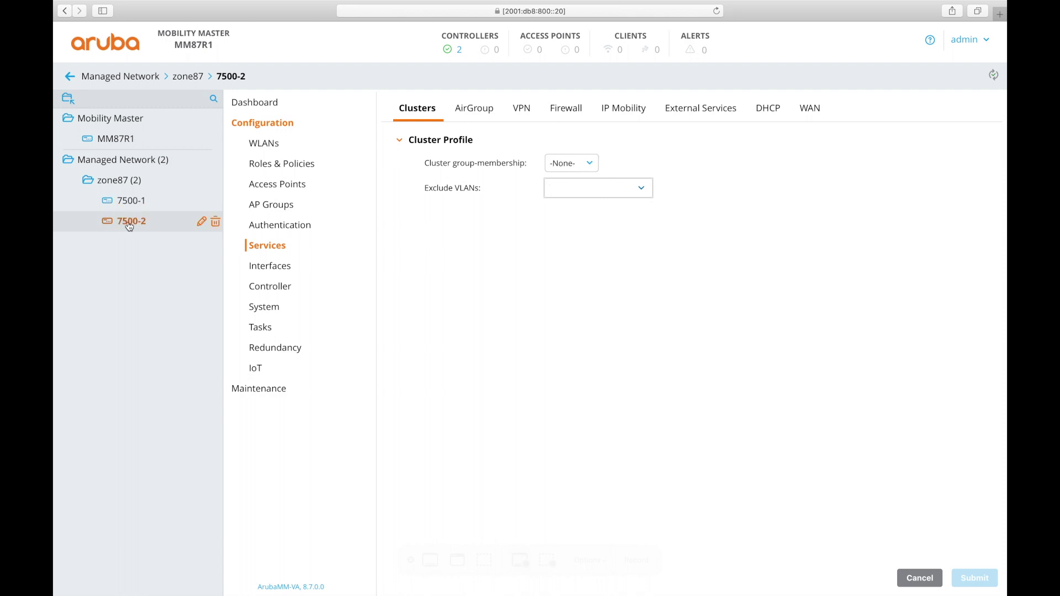
left_click(575, 165)
left_click(568, 176)
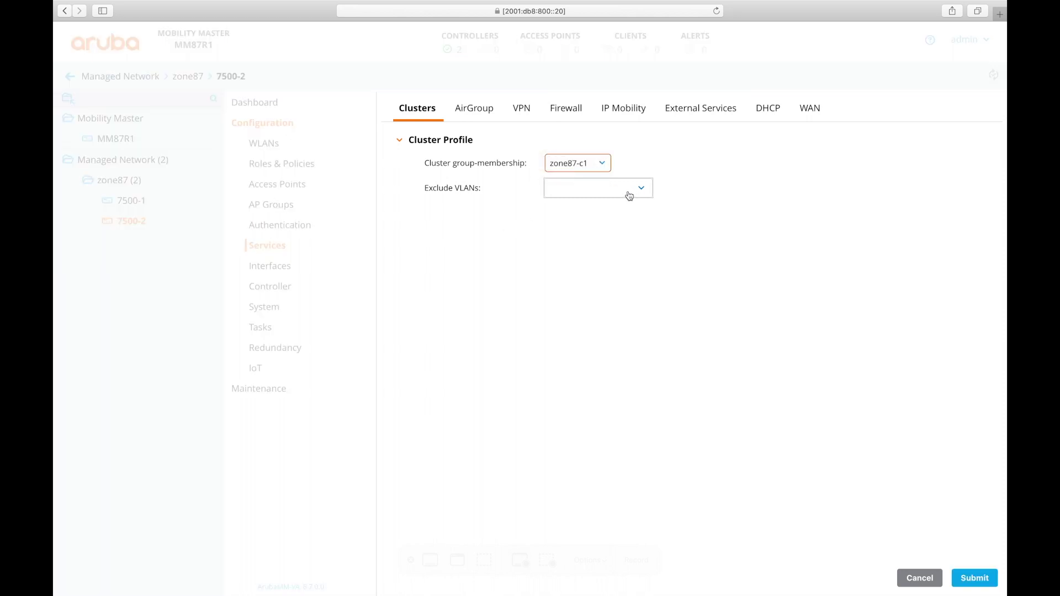
left_click(640, 191)
left_click(575, 205)
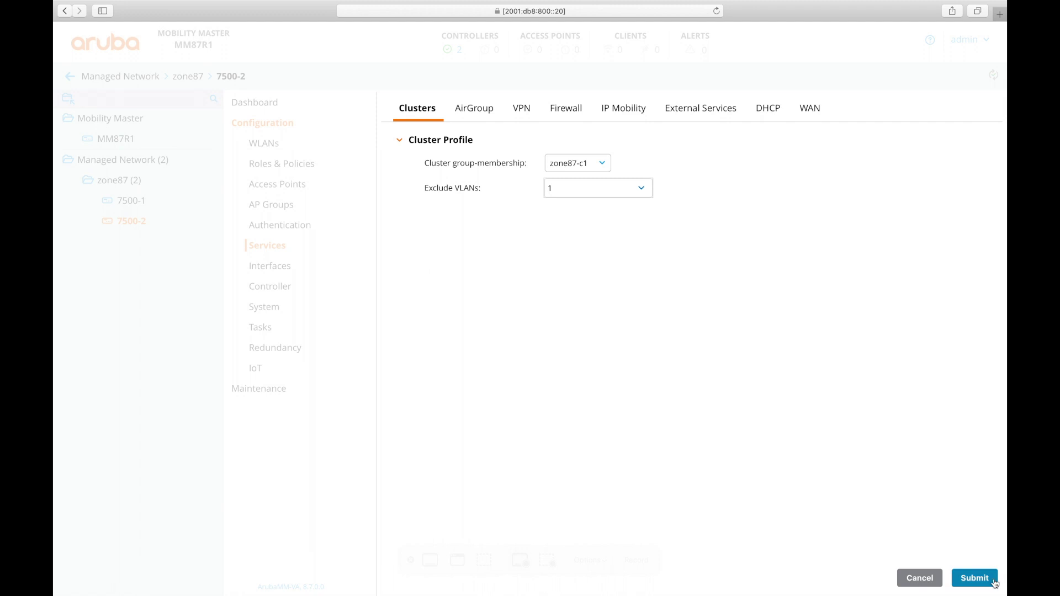
left_click(983, 580)
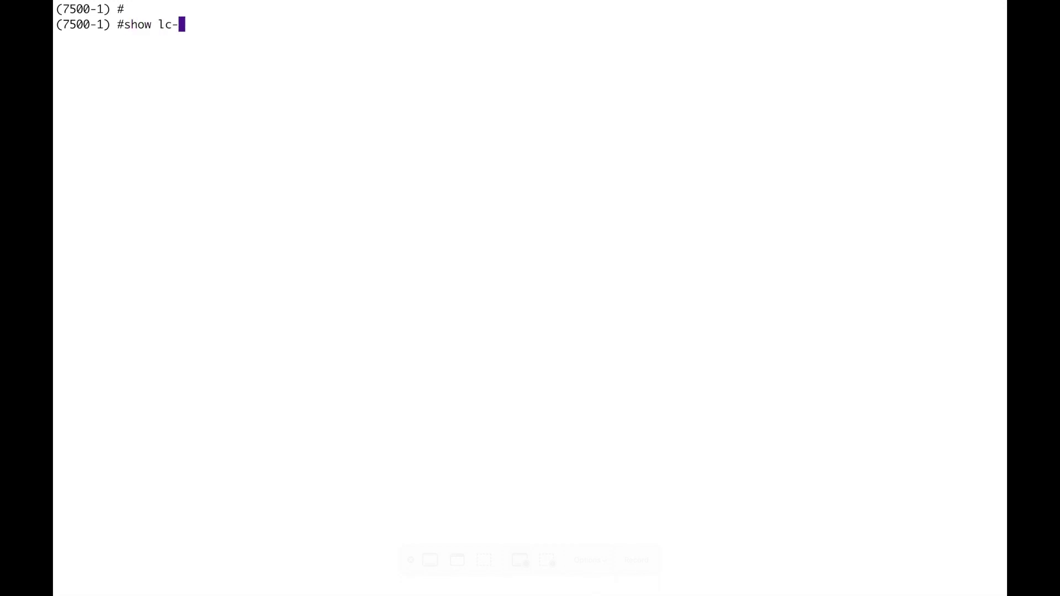
Run 'show lc-cluster group-membership' on the 7500-1 CLI
type("roup-m")
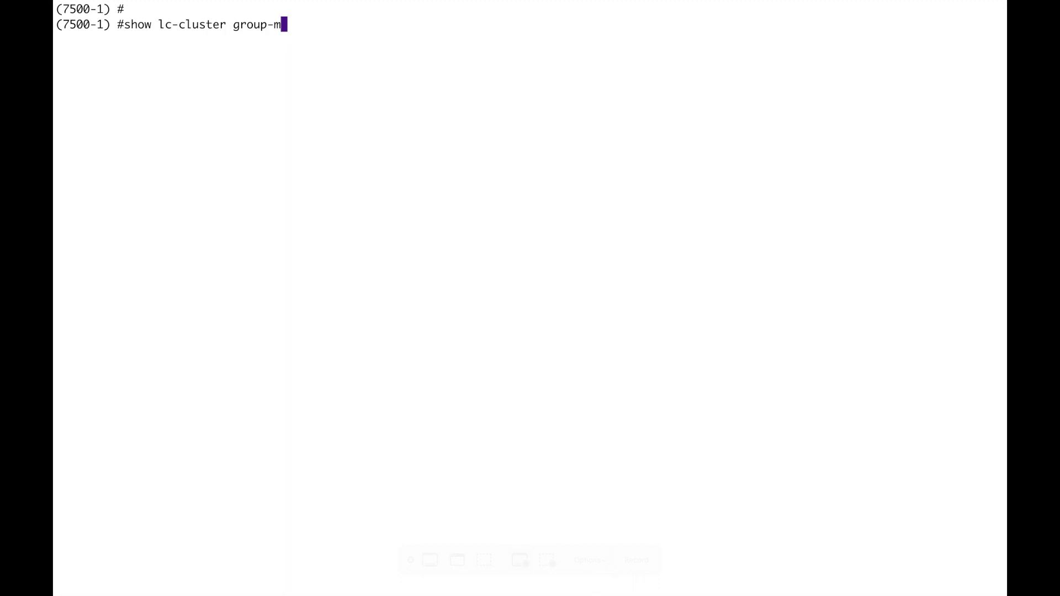
key("Tab")
key("Return")
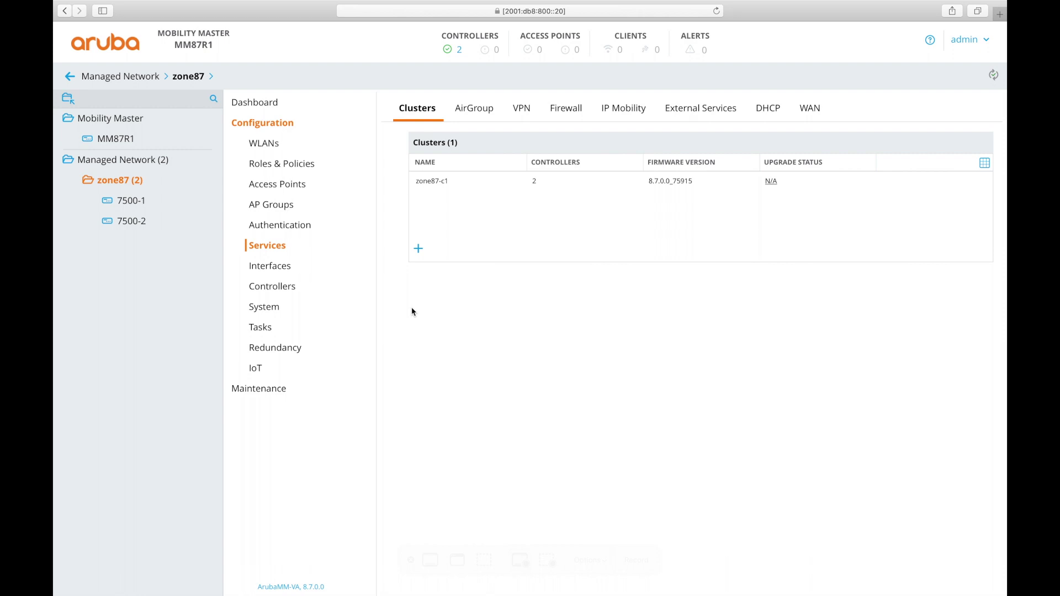
In 7500-1's L2 redundancy, add virtual router 1 with IPv6 address 2001:db8:800::a3
left_click(135, 201)
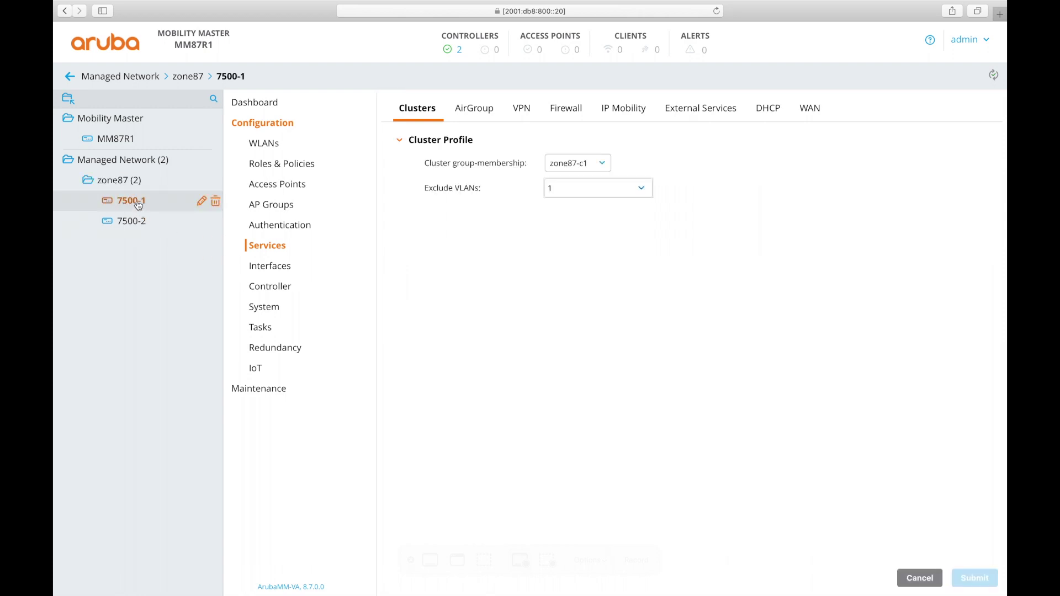
left_click(264, 347)
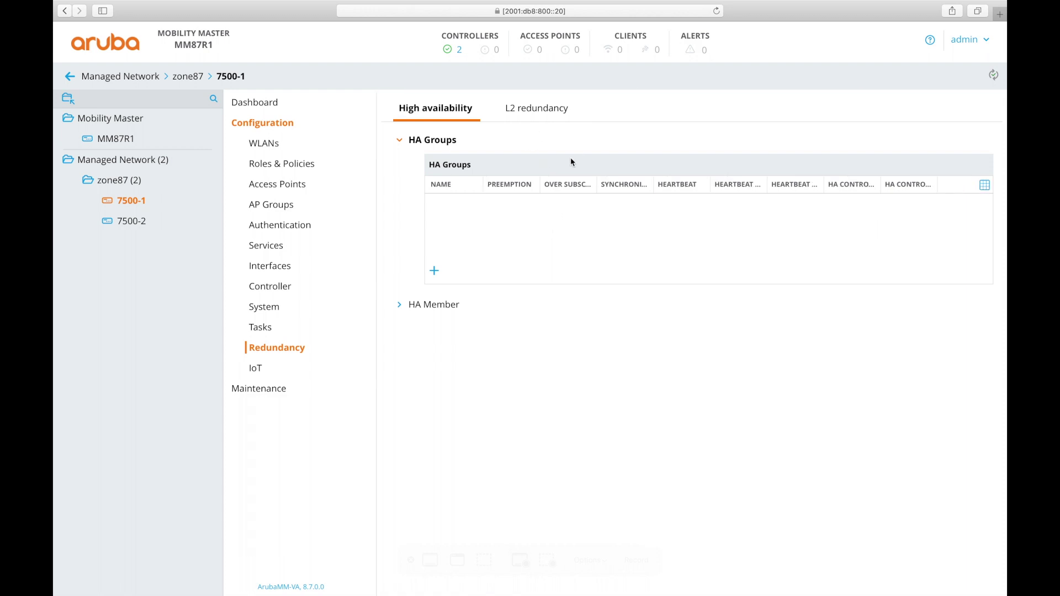
left_click(540, 109)
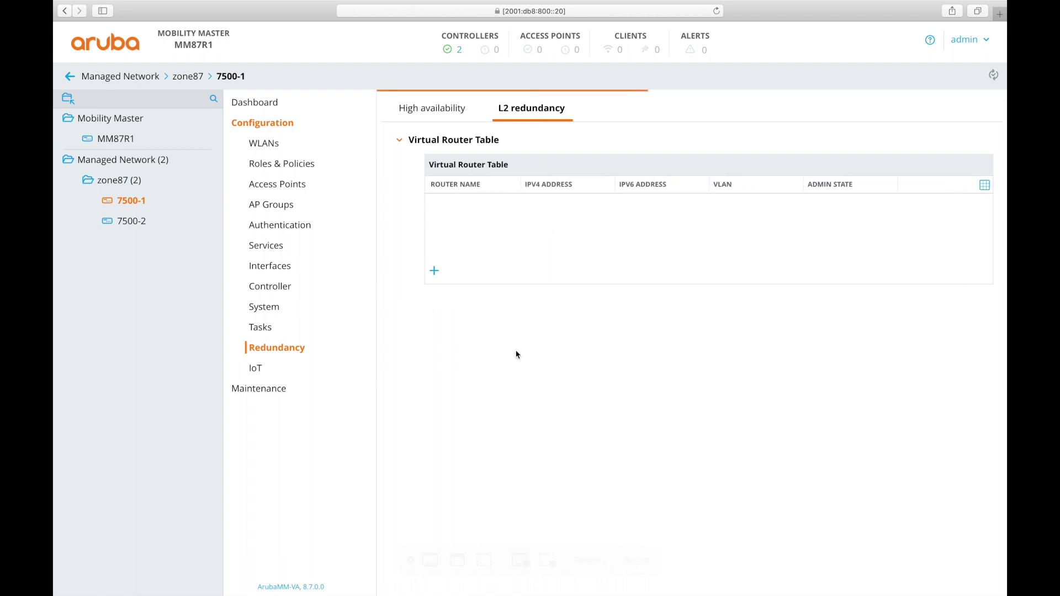
left_click(435, 273)
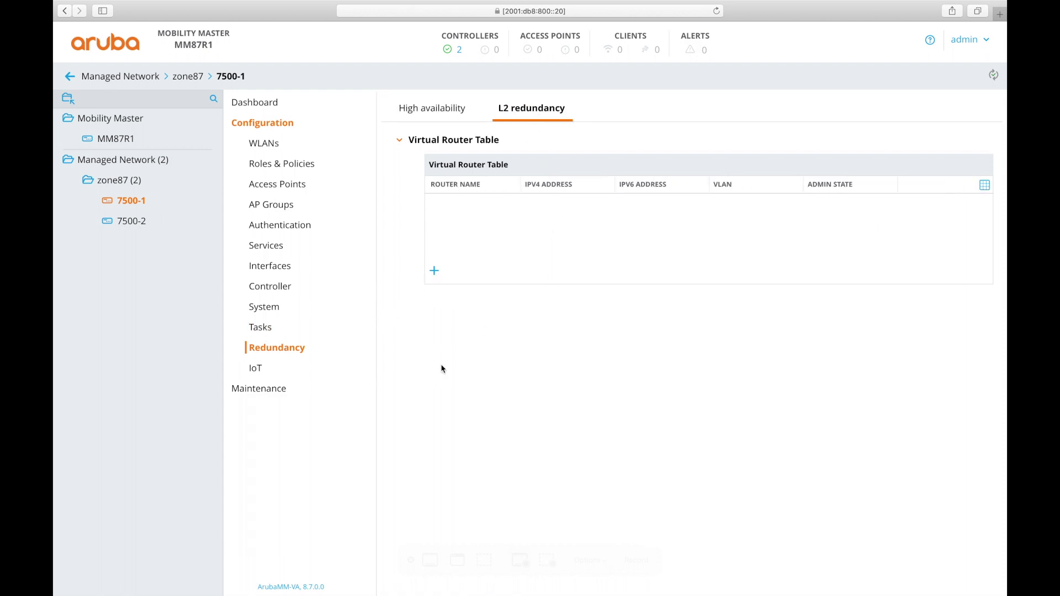
left_click(603, 201)
type("1")
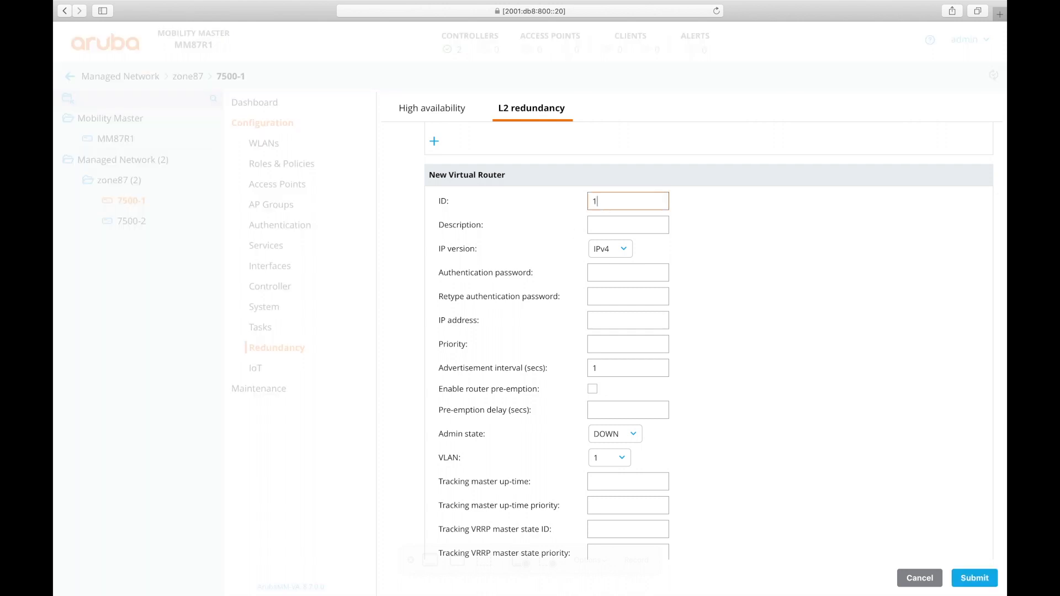
left_click(608, 249)
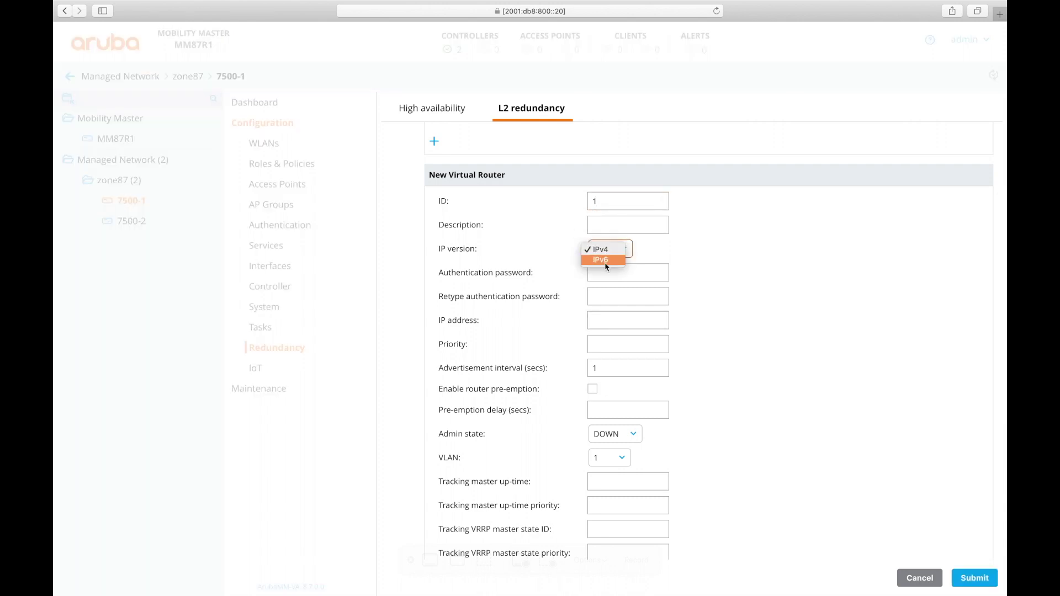
left_click(603, 260)
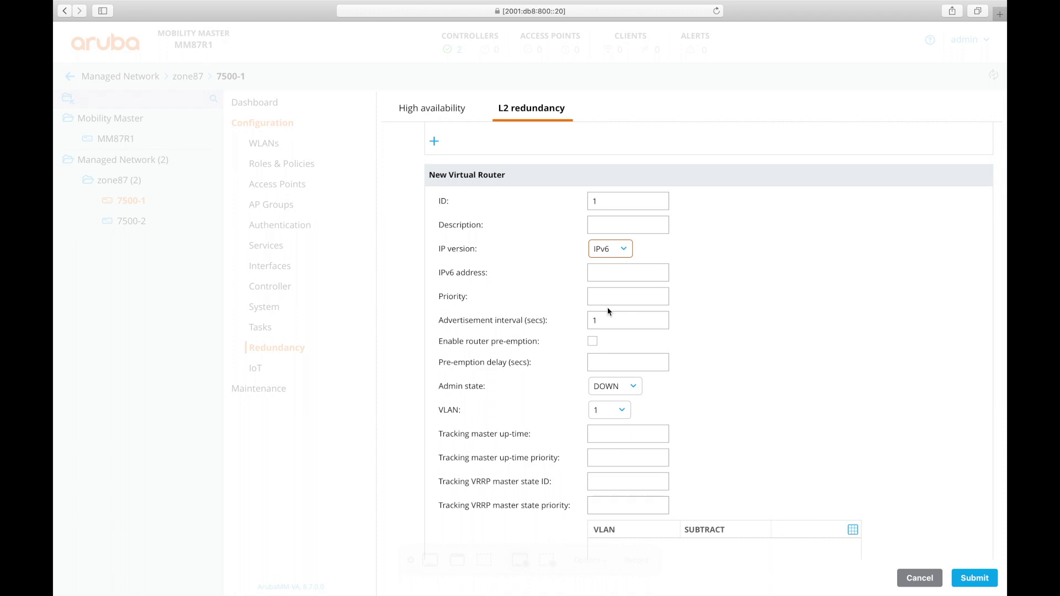
left_click(614, 271)
type("2001")
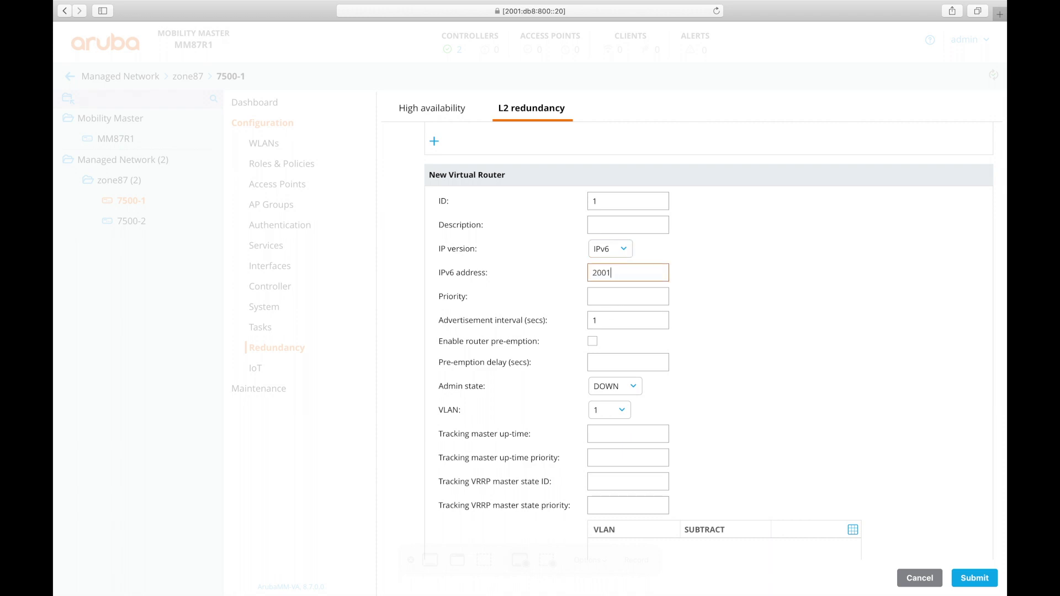
type(":db8:800::a3")
Give the router priority 110, pre-emption, admin state UP and VLAN 800, dismissing the VLAN warning
left_click(586, 304)
type("110")
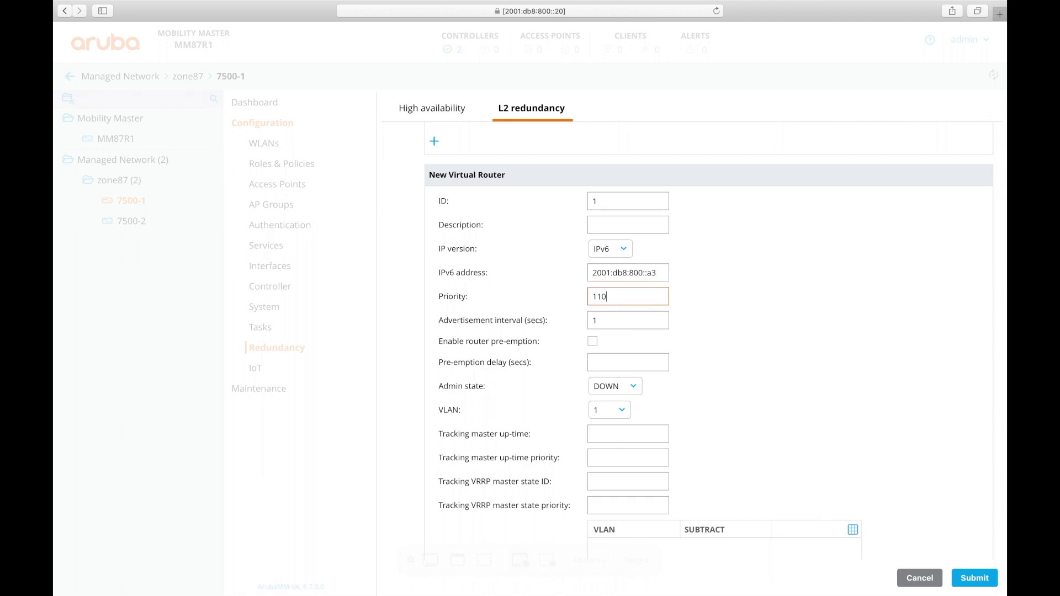
left_click(592, 341)
scroll(648, 356, "down", 1)
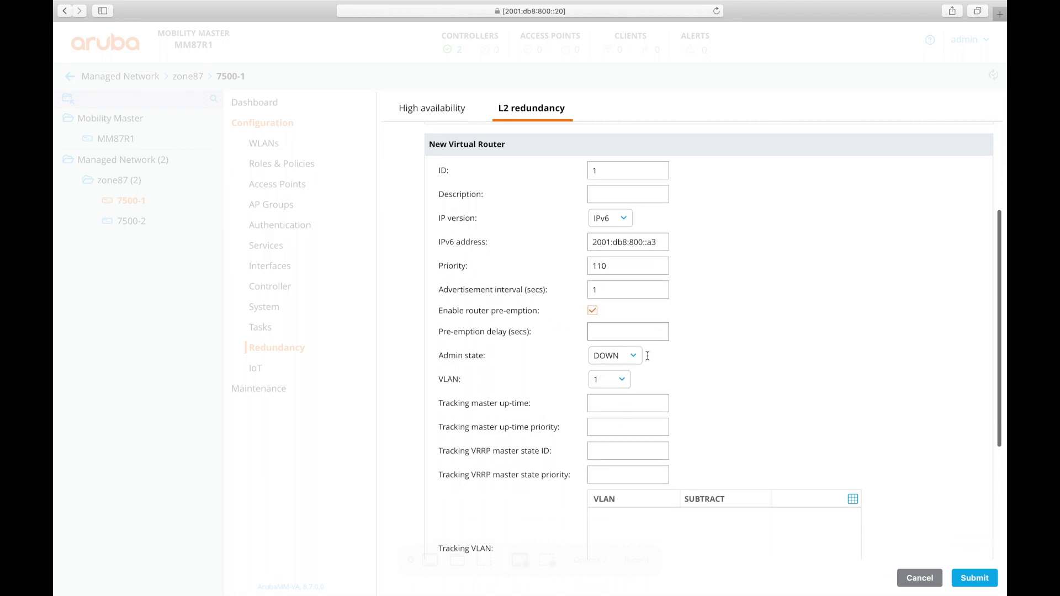
left_click(605, 356)
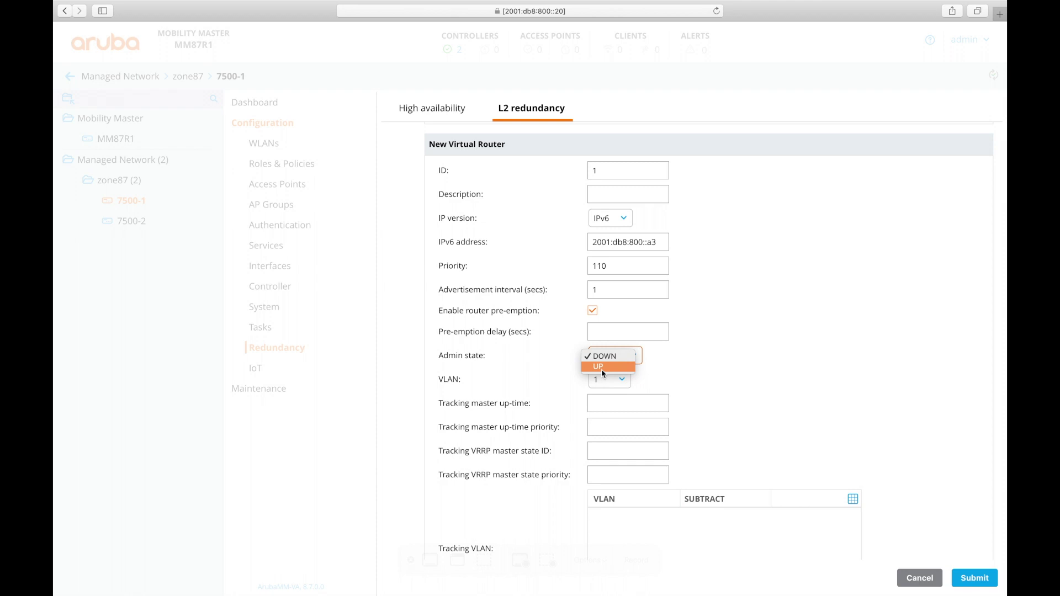
left_click(602, 368)
scroll(764, 374, "down", 1)
left_click(608, 341)
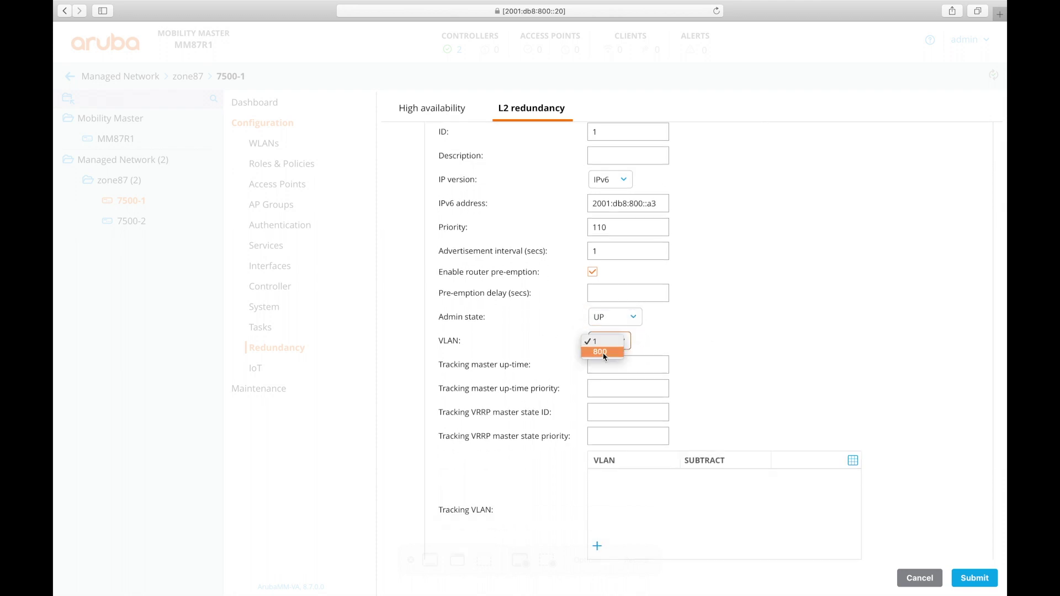
left_click(604, 354)
scroll(829, 365, "down", 4)
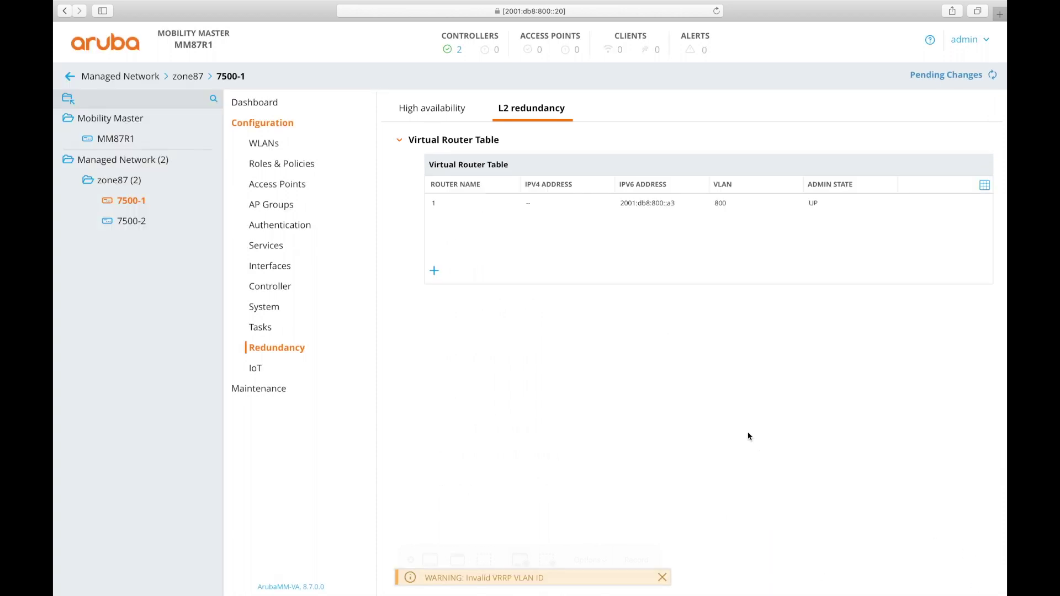
left_click(663, 577)
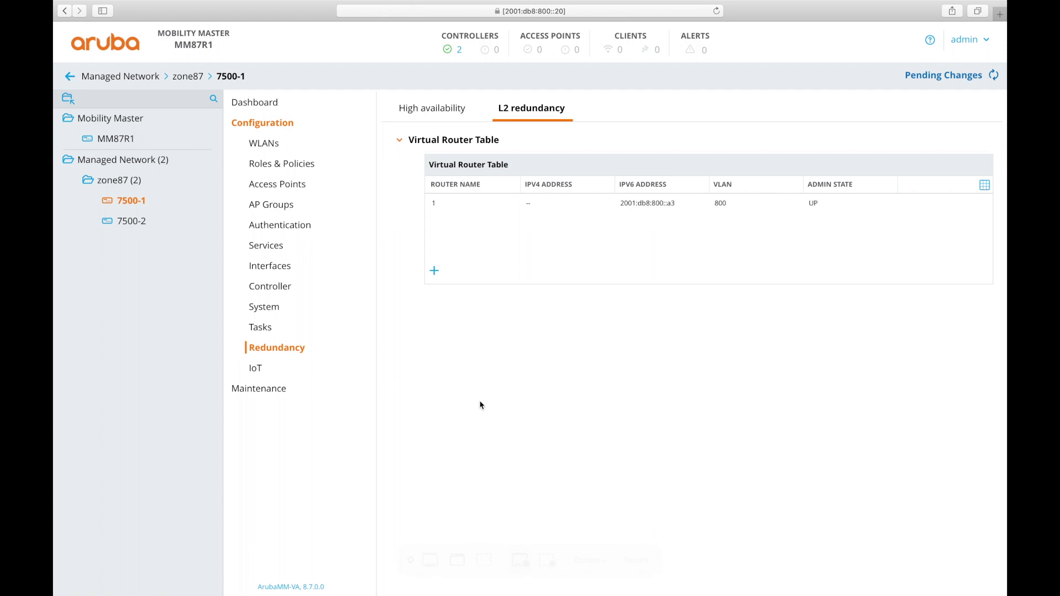
left_click(141, 227)
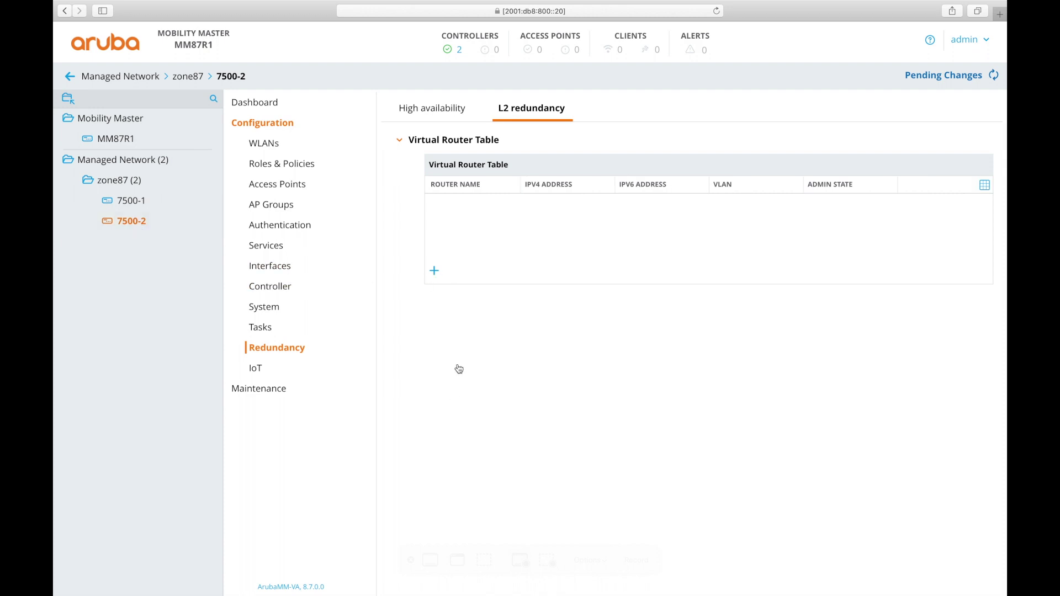
Add virtual router 1 on 7500-2 with IPv6 address 2001:db8:800::a3
left_click(434, 271)
left_click(602, 198)
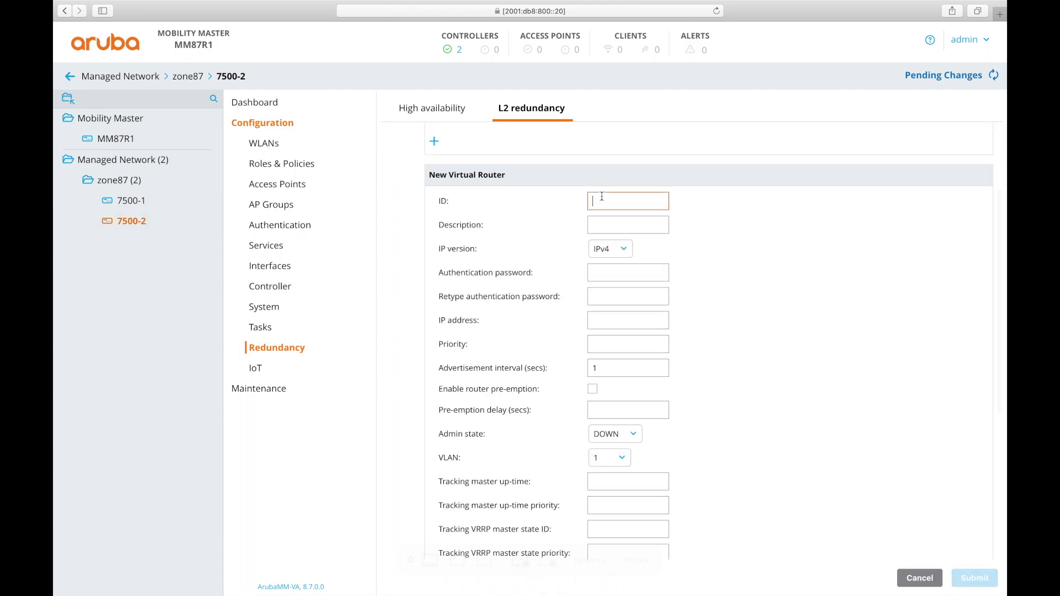
type("1")
left_click(608, 249)
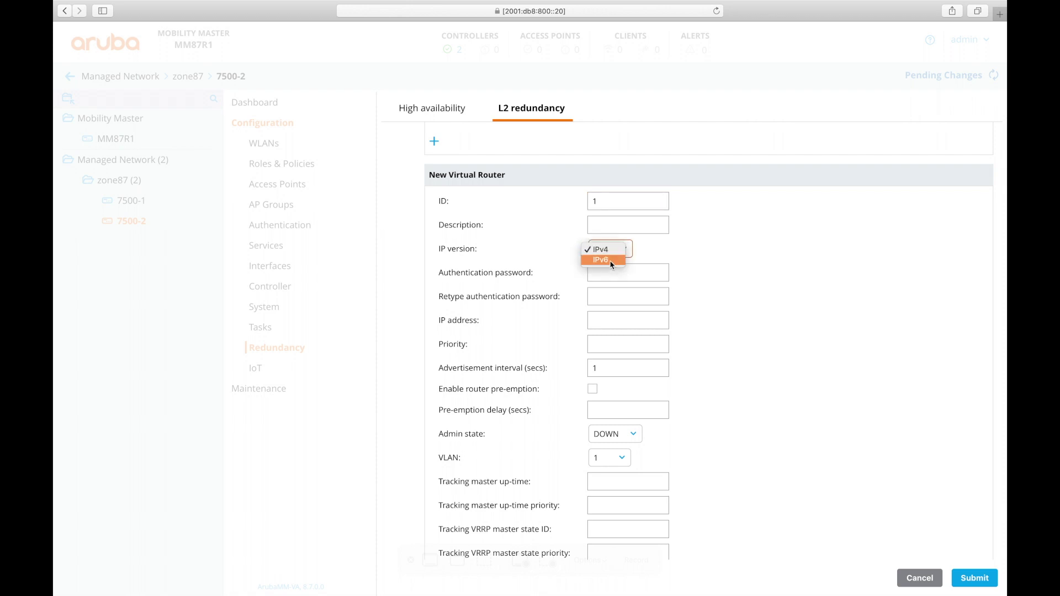
left_click(611, 261)
left_click(613, 274)
type("2")
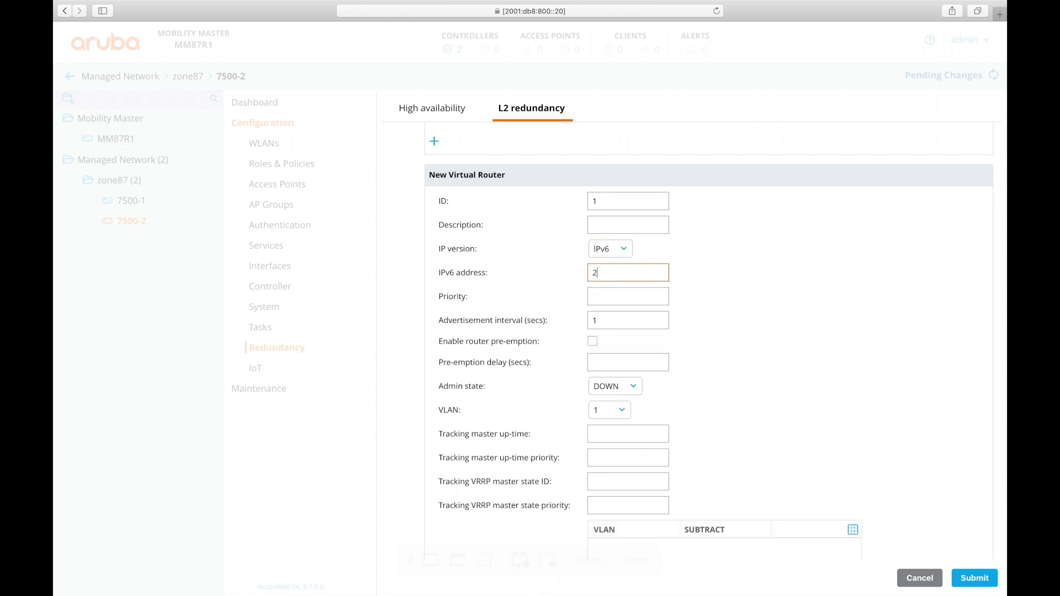
type("001:db8:800::a3")
Enable pre-emption, set admin state UP and VLAN 800, and save the virtual router
left_click(605, 296)
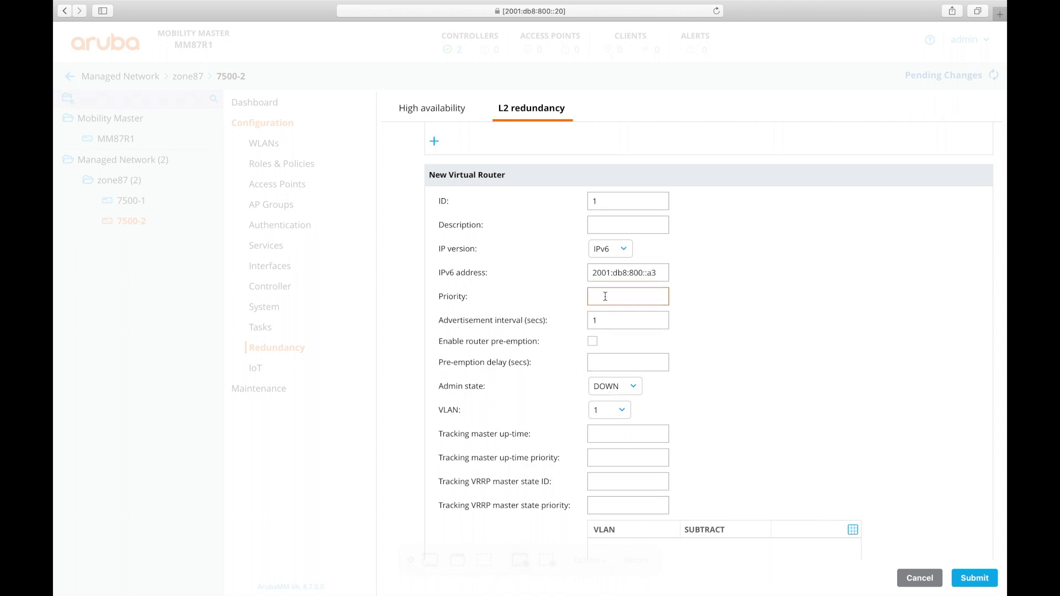
left_click(776, 359)
left_click(592, 344)
left_click(616, 388)
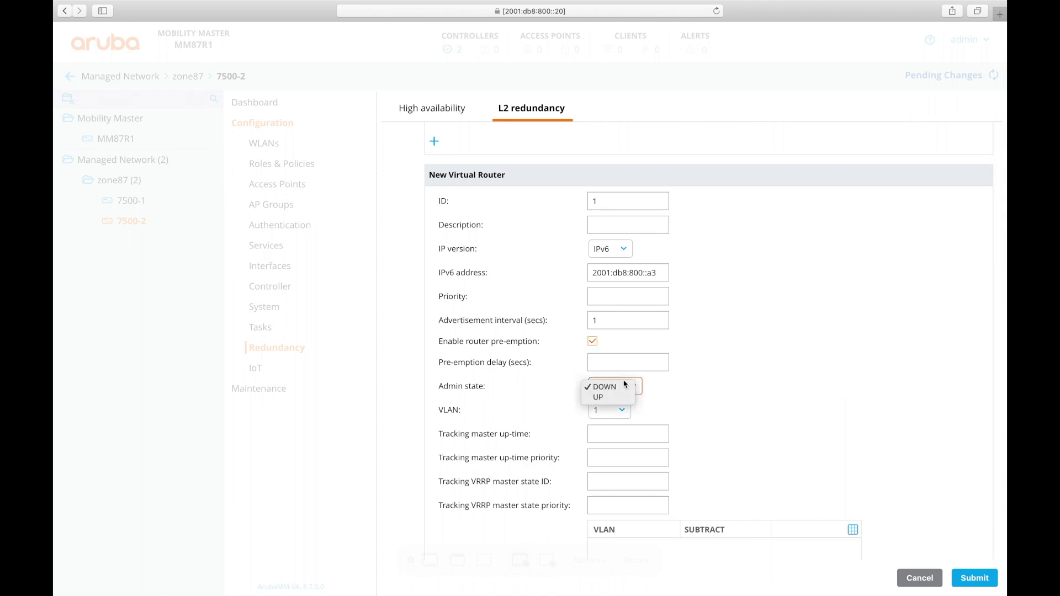
left_click(611, 411)
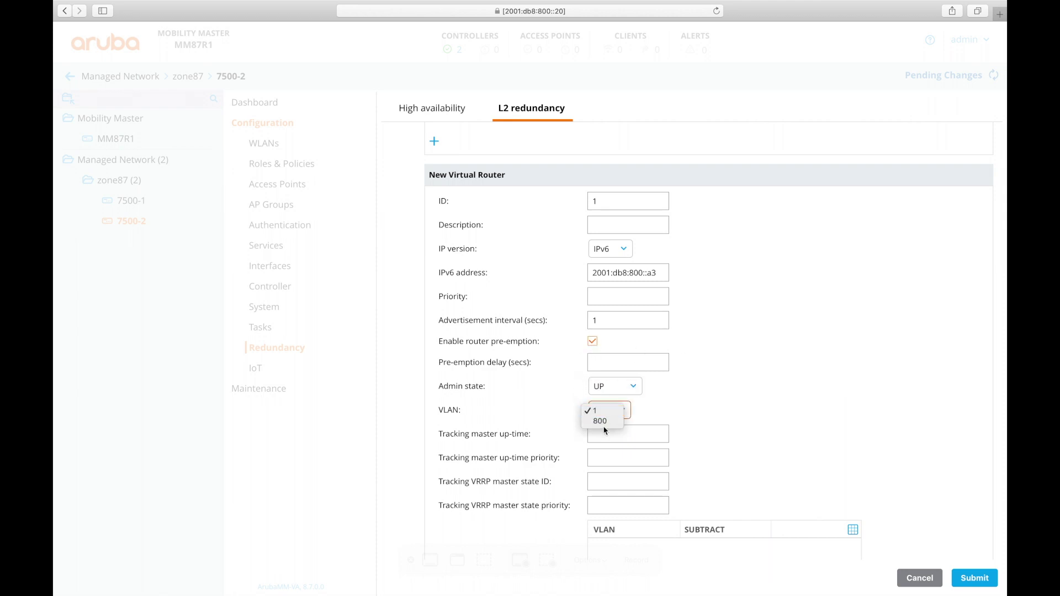
left_click(602, 422)
scroll(871, 433, "down", 5)
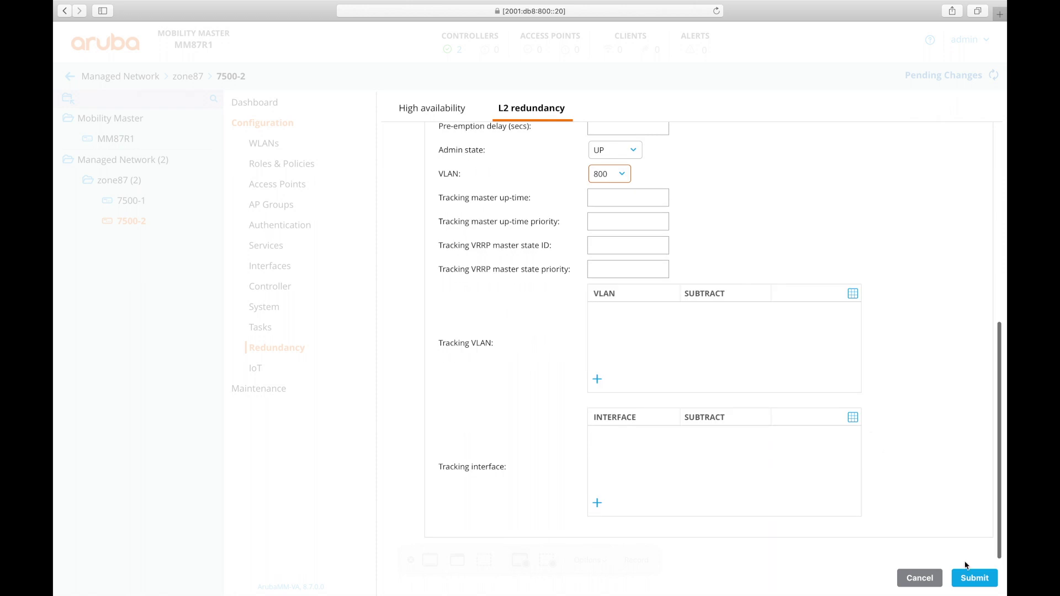
left_click(975, 578)
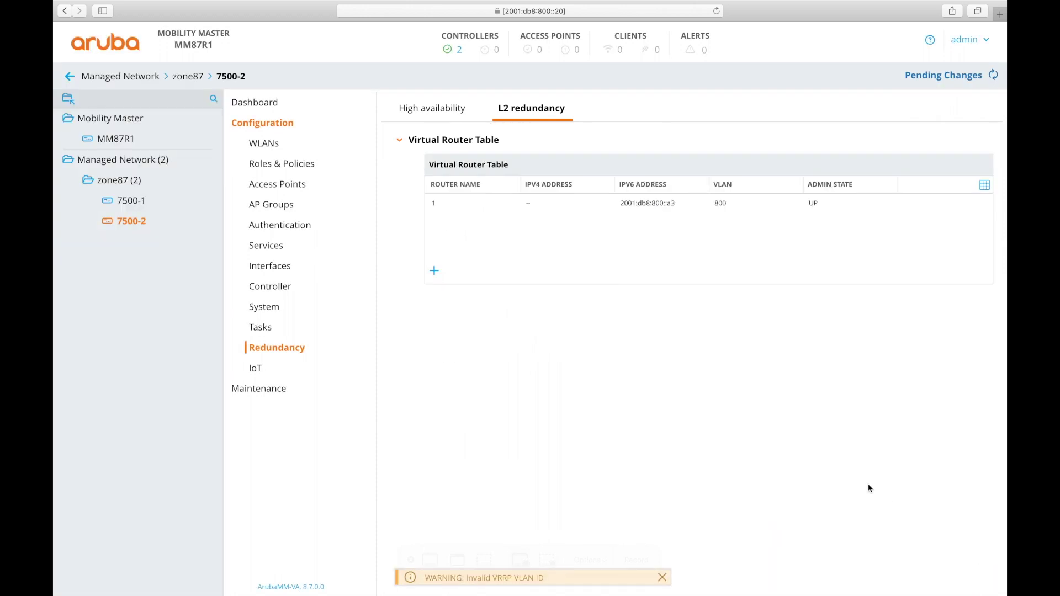
Deploy the pending changes to both controllers
left_click(946, 75)
left_click(726, 200)
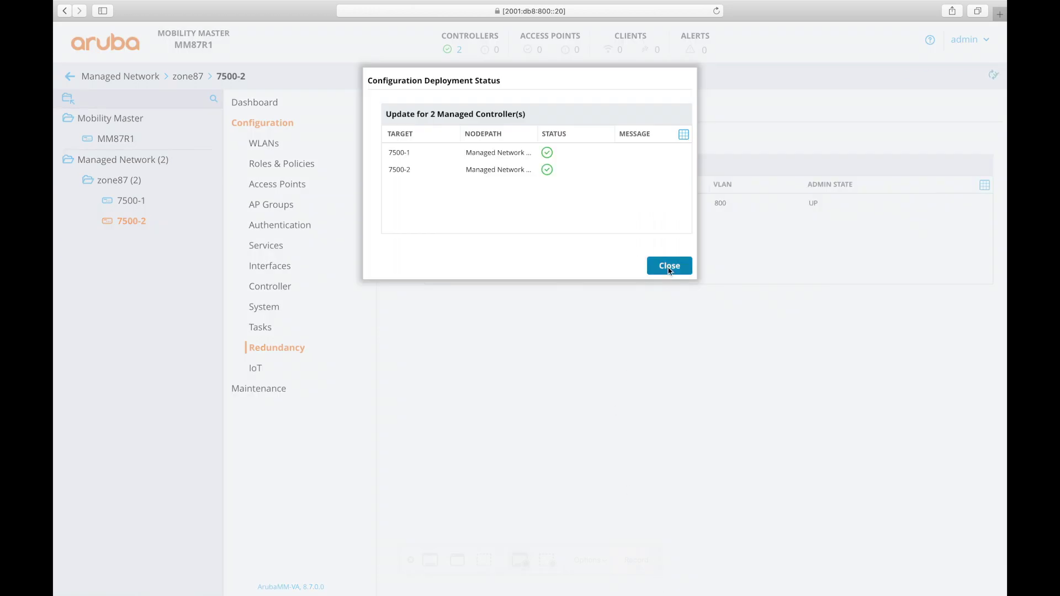
left_click(670, 269)
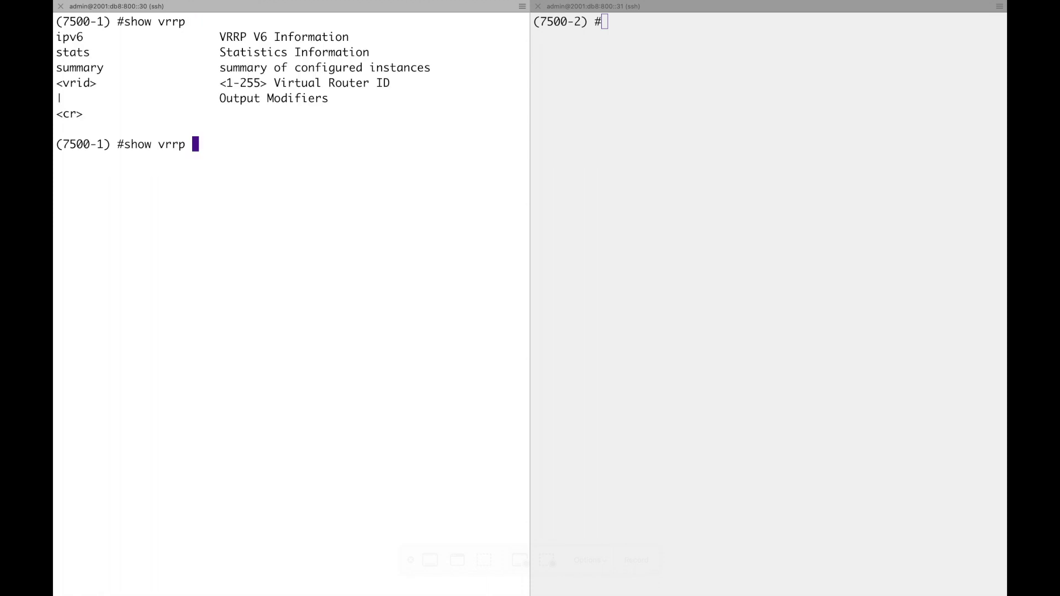
Run 'show vrrp ipv6' on 7500-1 and 7500-2 and highlight their MASTER and BACKUP states
type("ipv6")
key("Return")
left_click(601, 217)
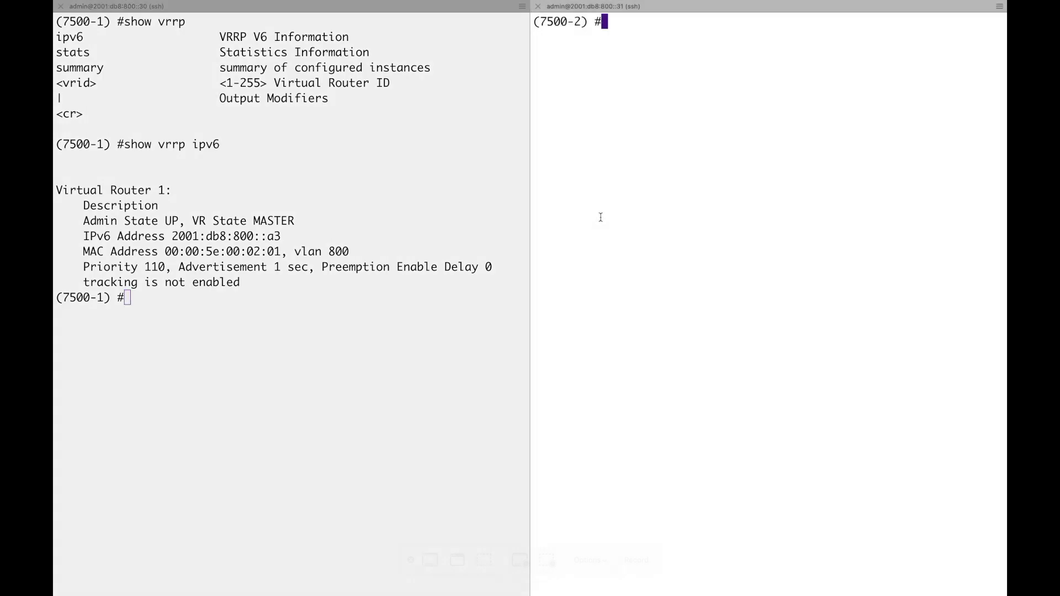
type("show vrrp ipv6")
key("Return")
key("Return")
key("Return")
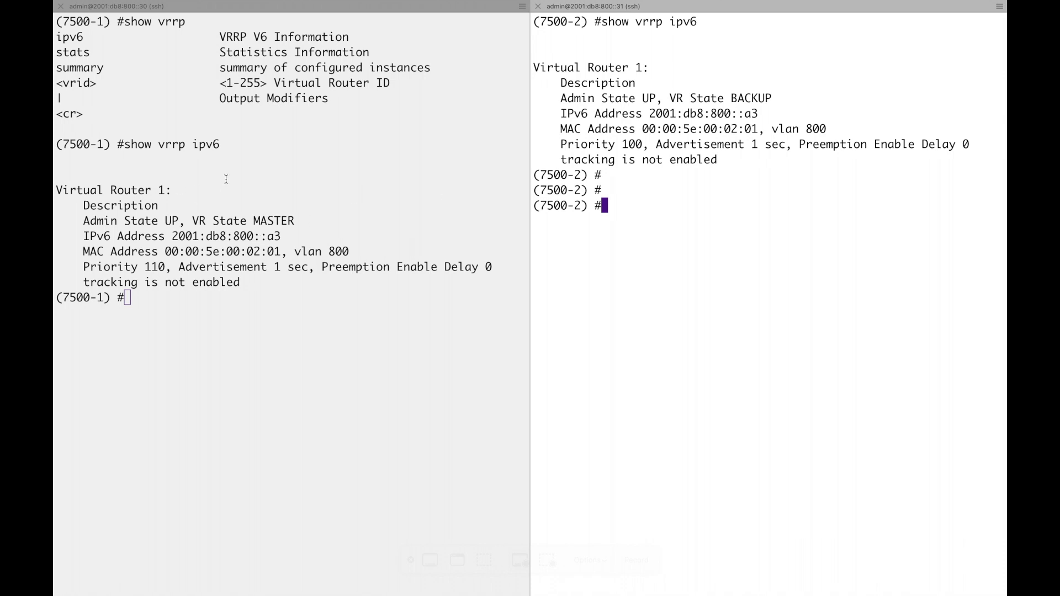
left_click_drag(297, 221, 227, 221)
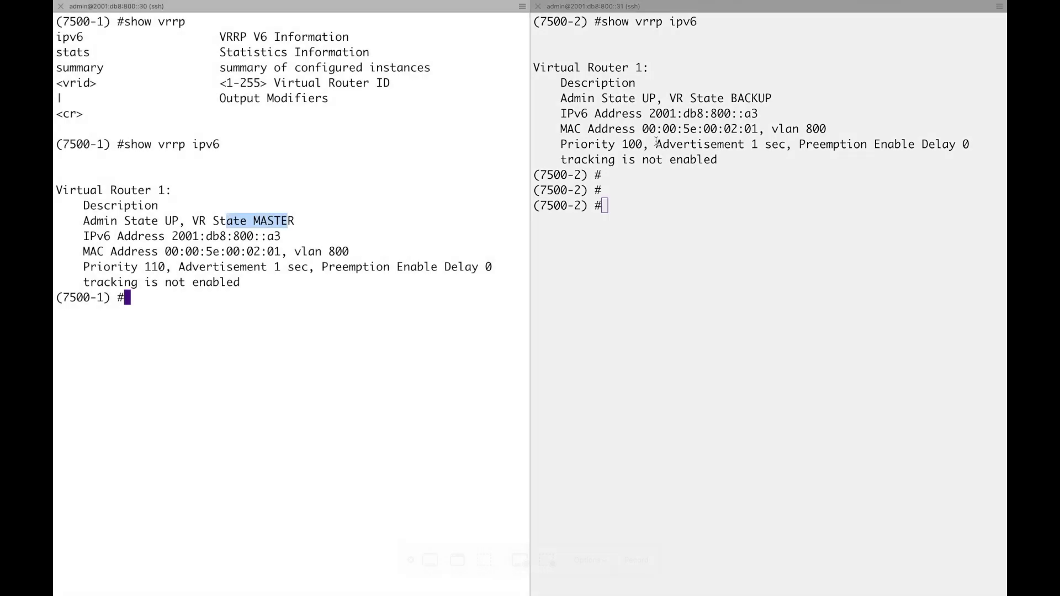
left_click_drag(780, 97, 713, 98)
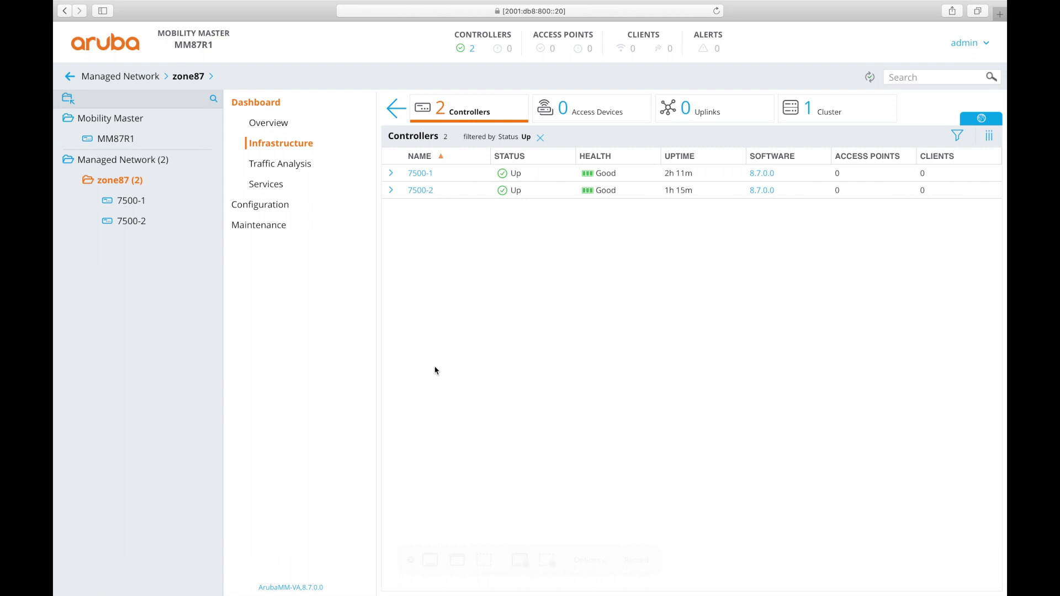
Create zone87 WLAN v6out-1 on VLAN 800 and advance to its security step
left_click(260, 207)
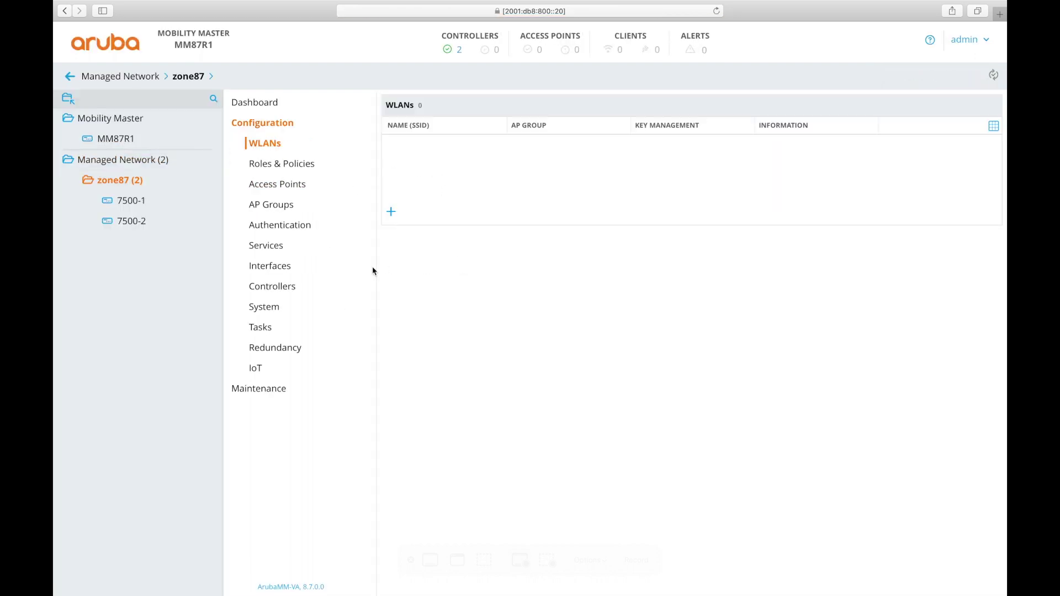
left_click(390, 213)
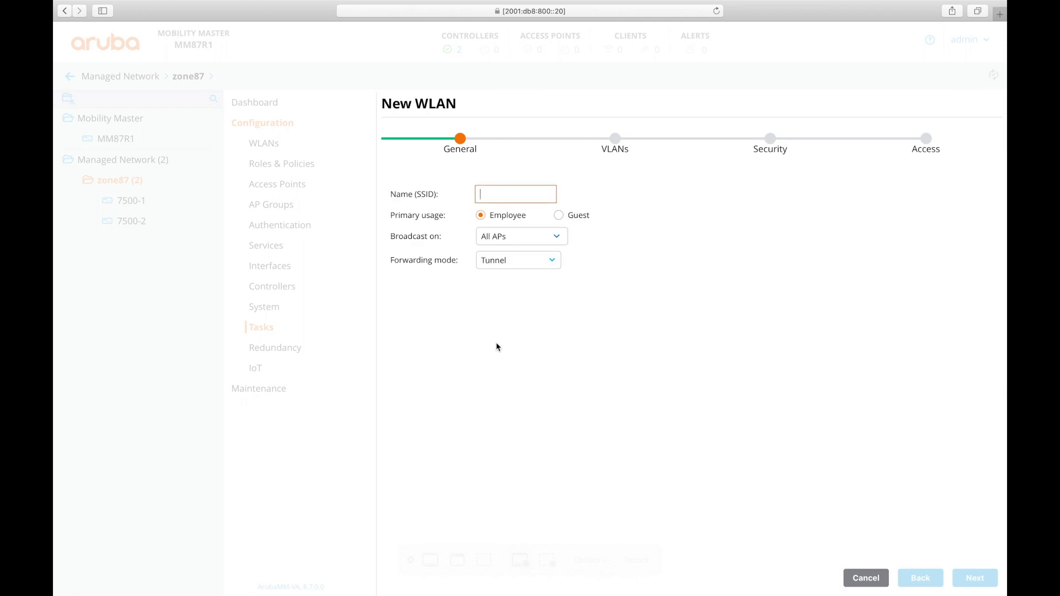
type("v")
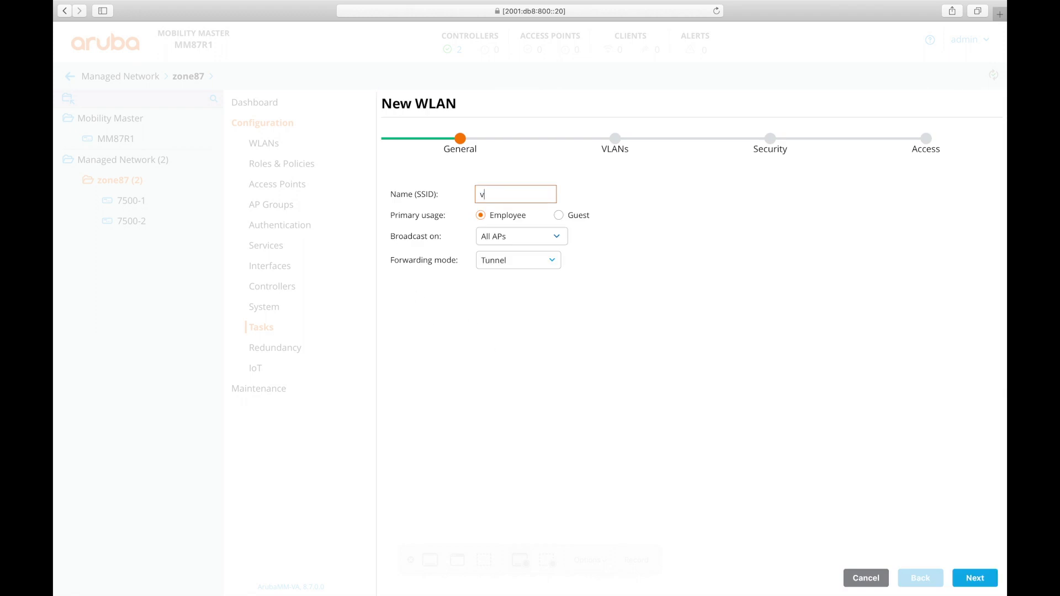
type("6out-1")
left_click(975, 583)
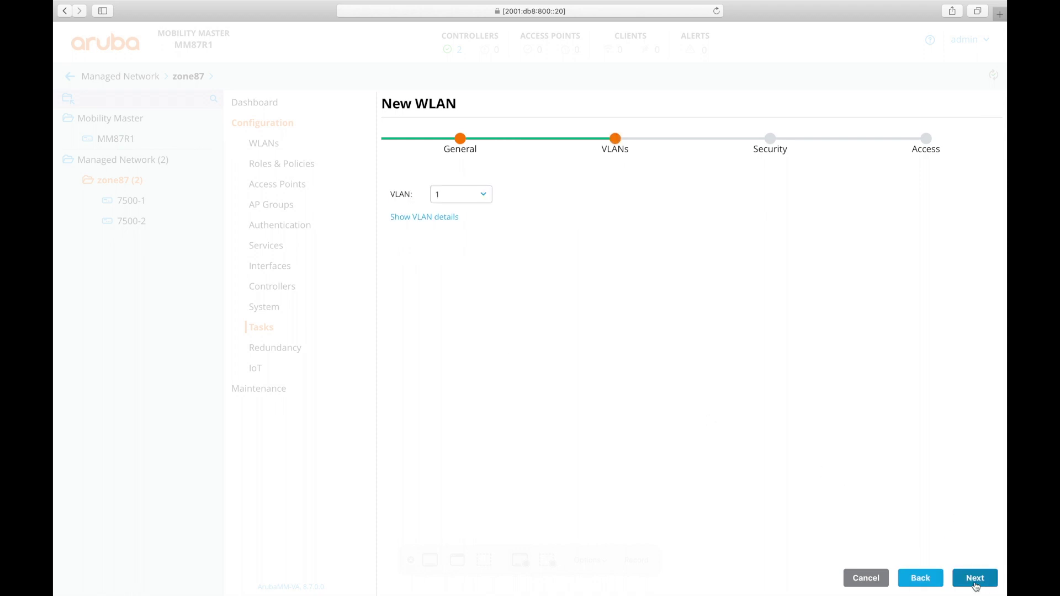
left_click(460, 199)
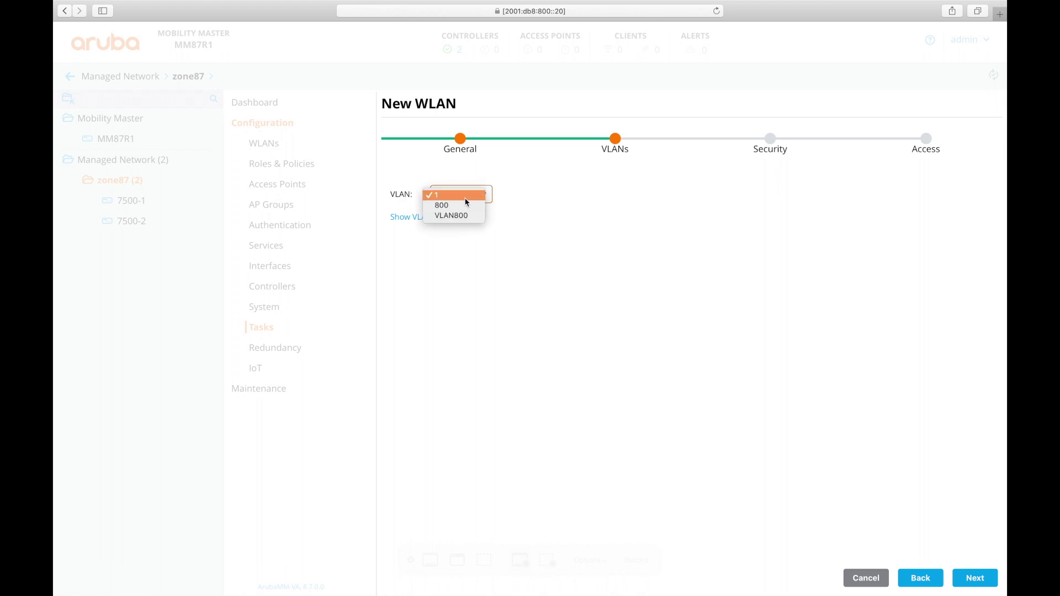
left_click(460, 210)
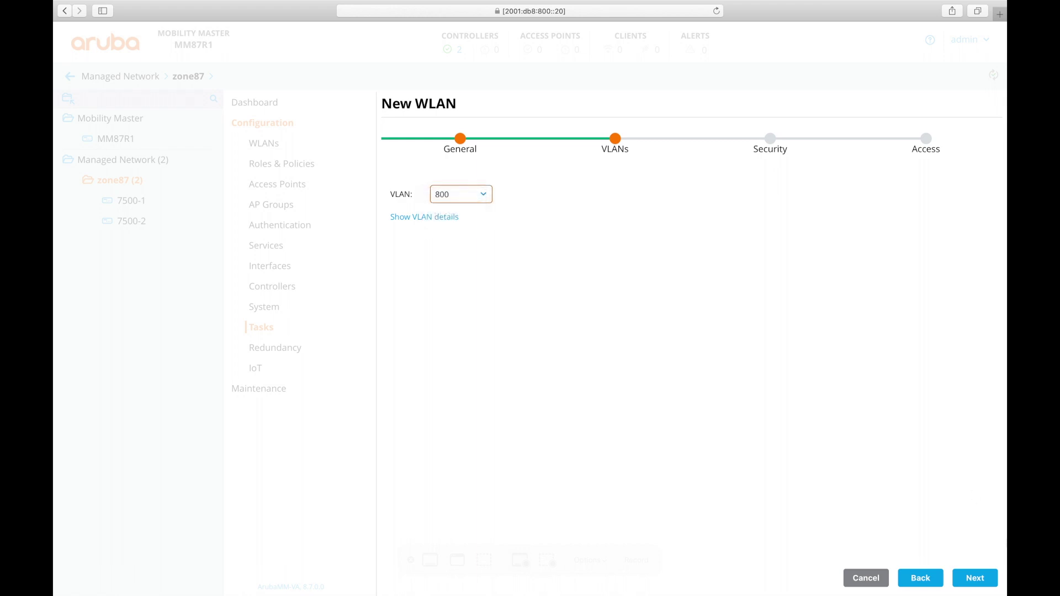
left_click(954, 580)
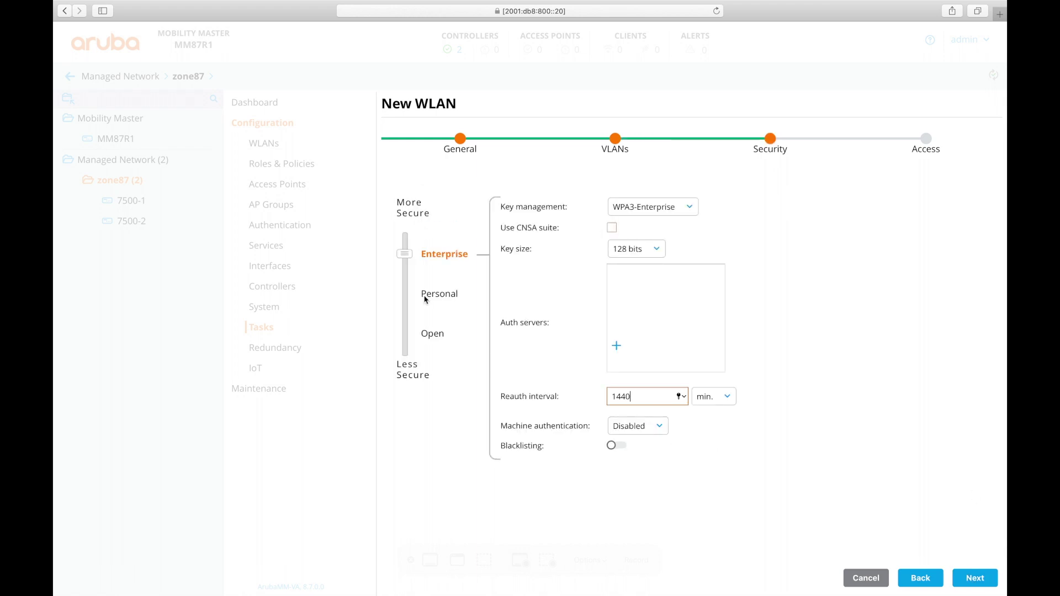
Secure the WLAN with WPA2-Personal and enter its passphrase twice
left_click(443, 294)
left_click(641, 208)
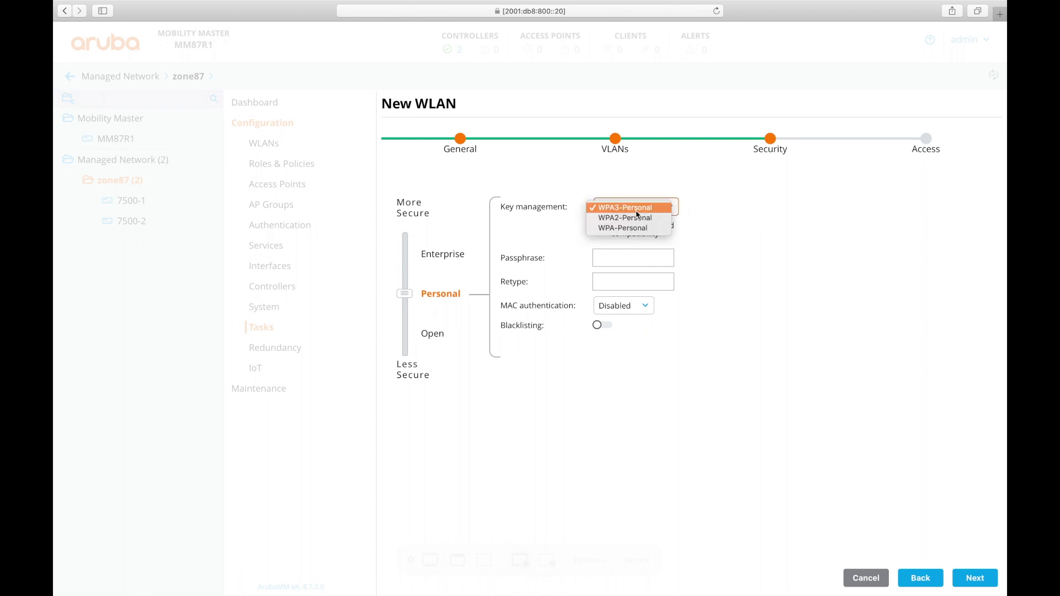
left_click(609, 220)
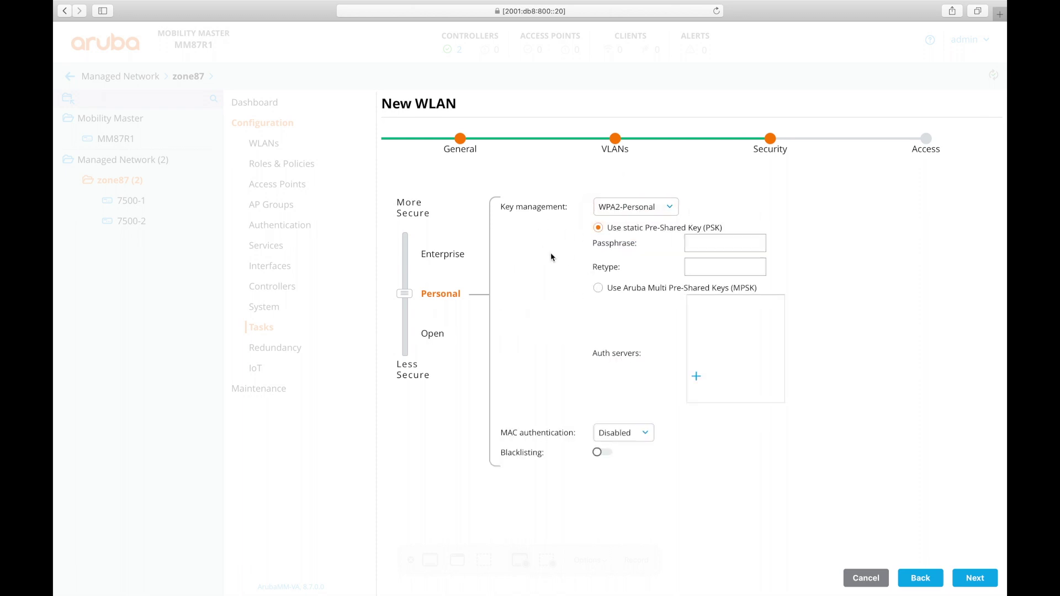
left_click(718, 246)
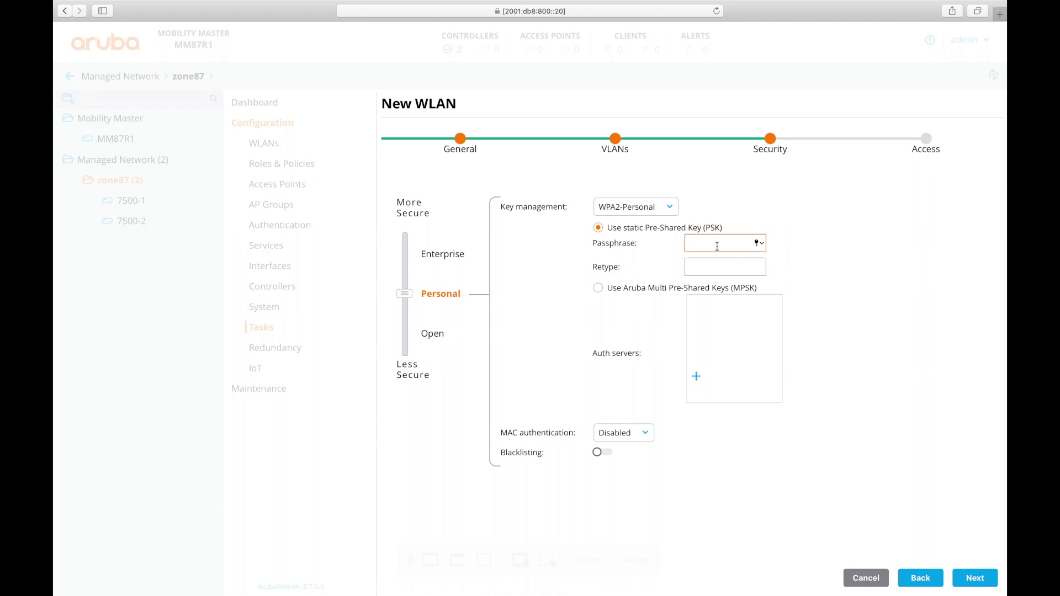
type("•••••••••")
key("Tab")
type("•••••••••")
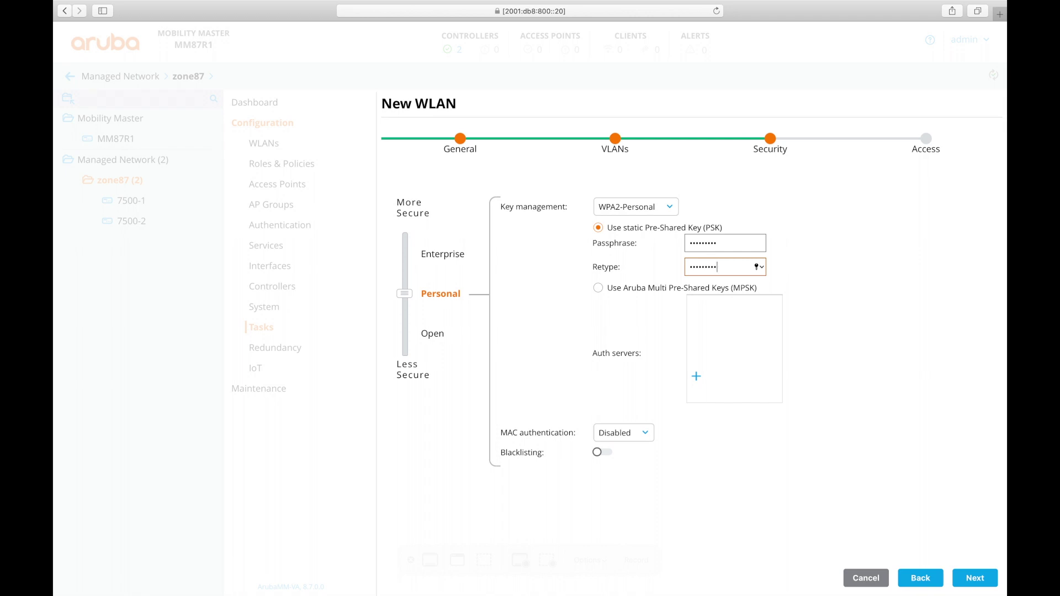
left_click(976, 578)
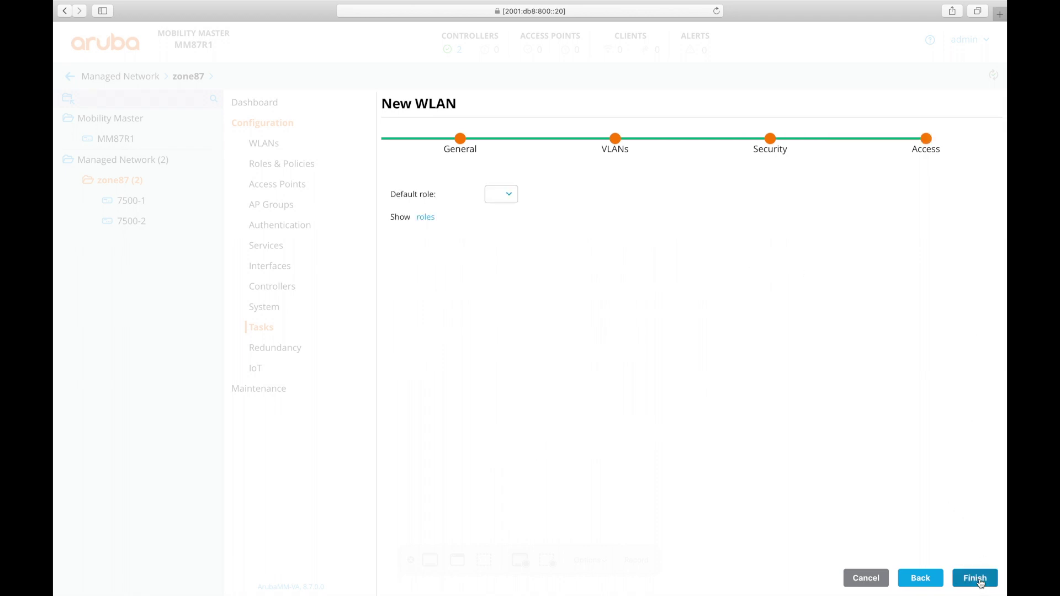
Set the default role to authenticated, finish the WLAN, and deploy the pending changes
left_click(522, 192)
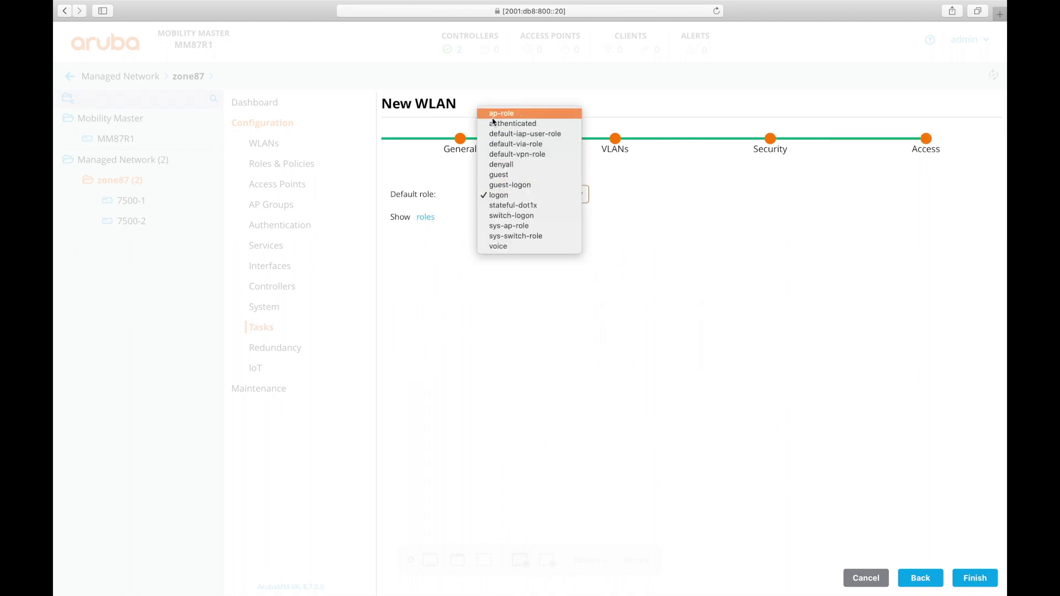
left_click(500, 123)
left_click(976, 578)
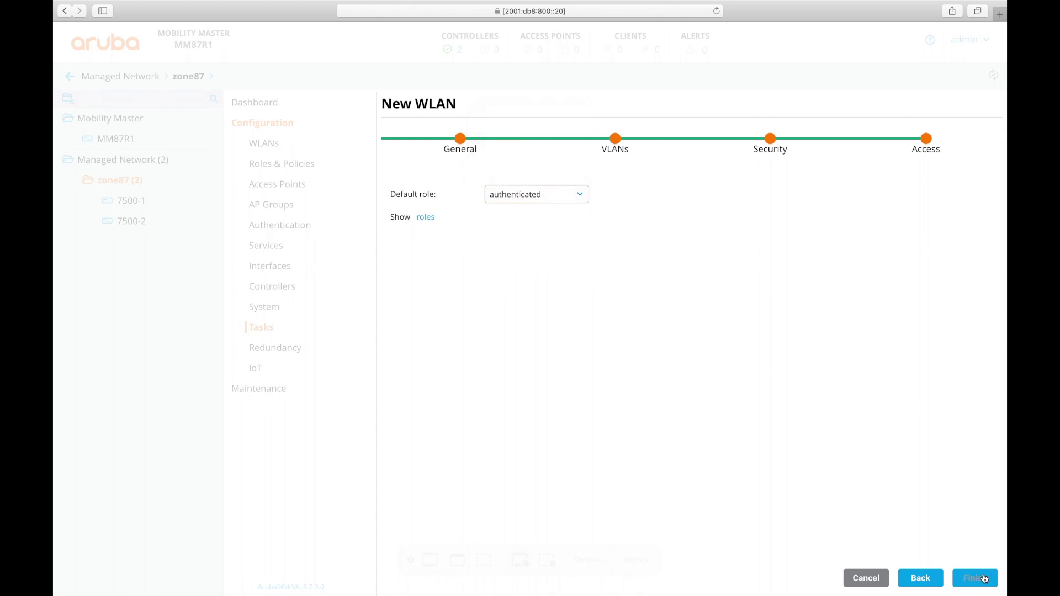
left_click(937, 80)
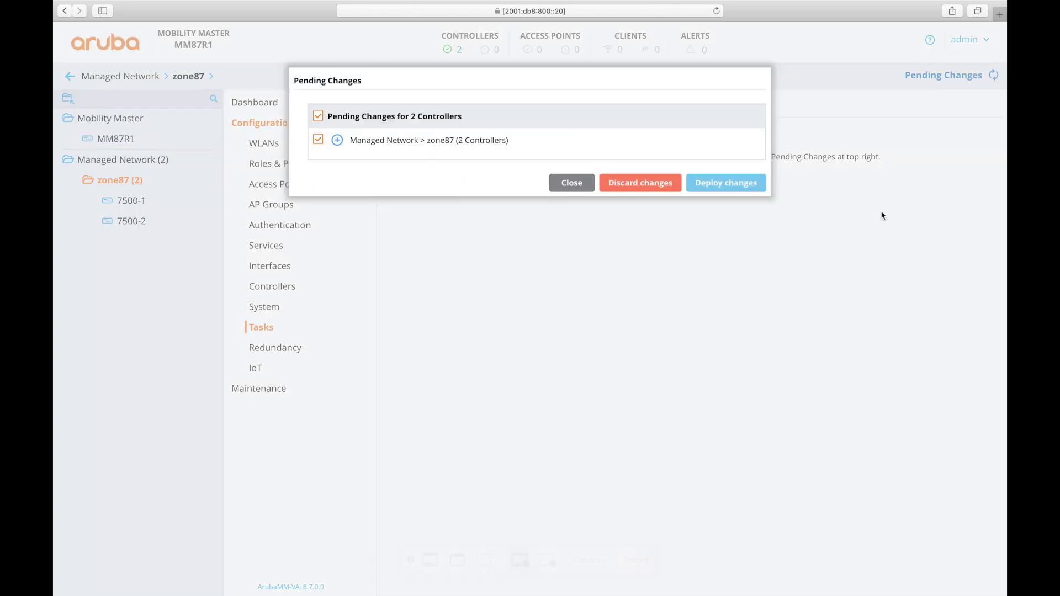
left_click(640, 181)
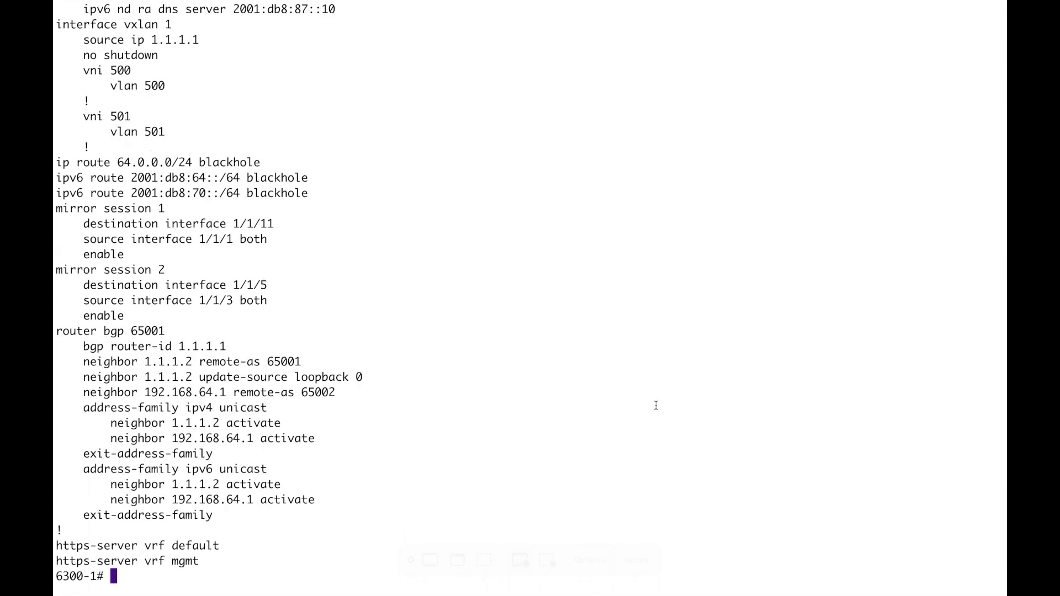
Scroll back to interface vlan800 and highlight its 2001:db8:800::1/64 address
scroll(656, 406, "up", 10)
scroll(656, 406, "up", 2)
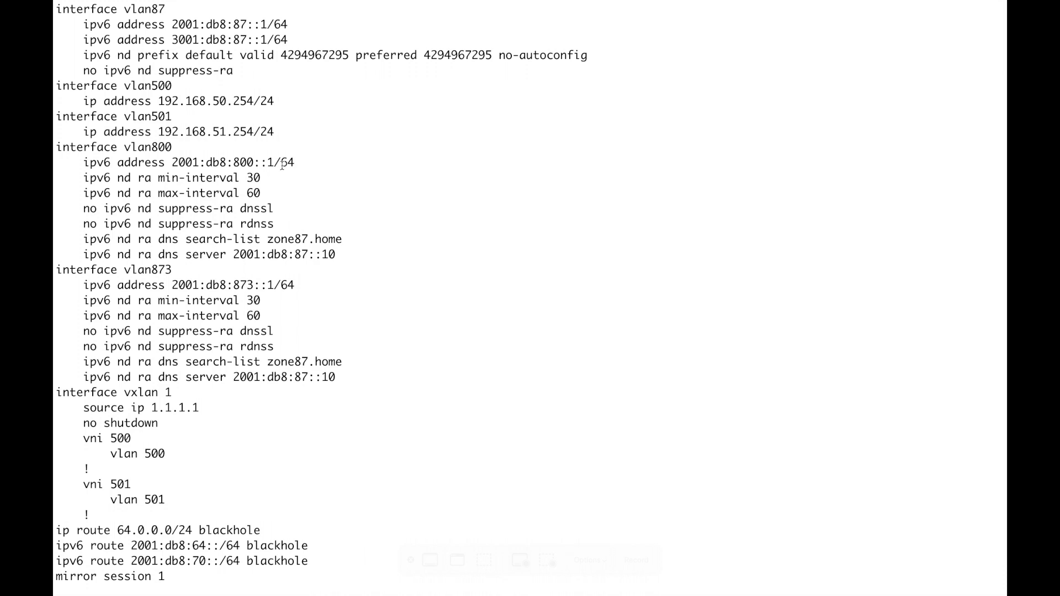
left_click_drag(298, 162, 168, 160)
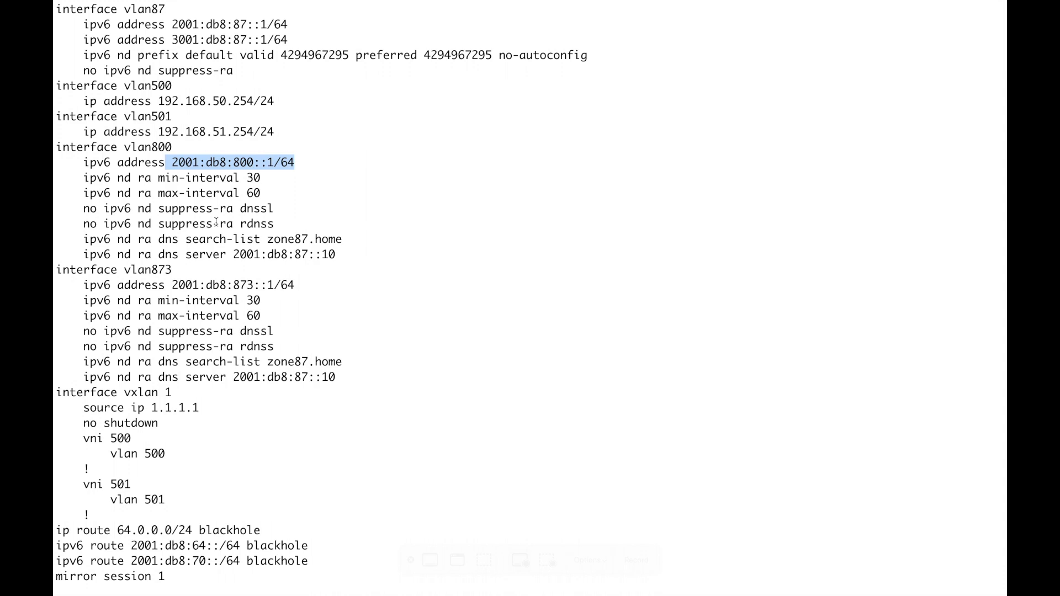
double_click(264, 209)
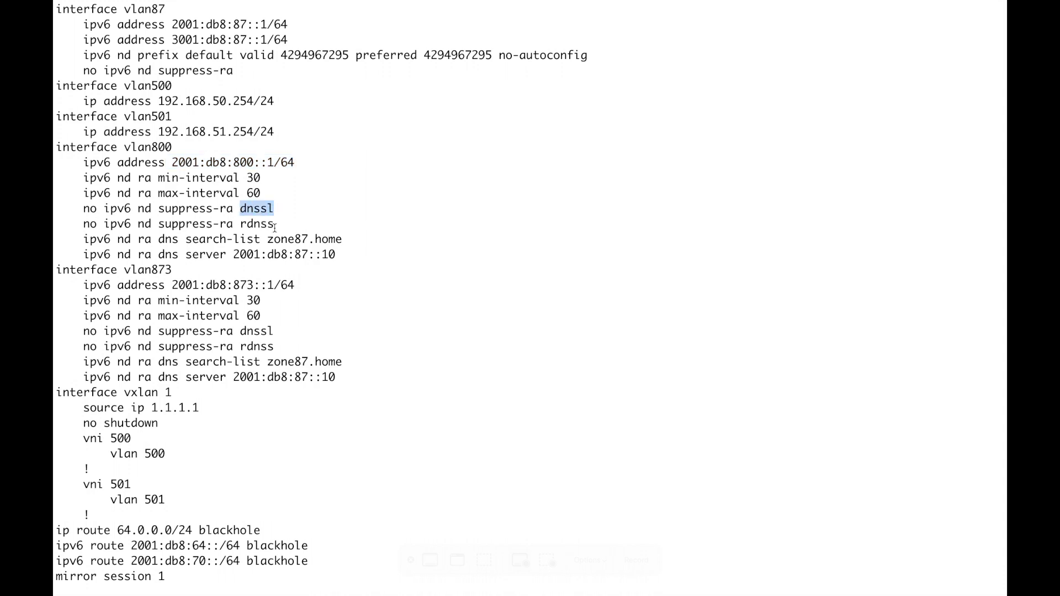
left_click_drag(274, 226, 232, 226)
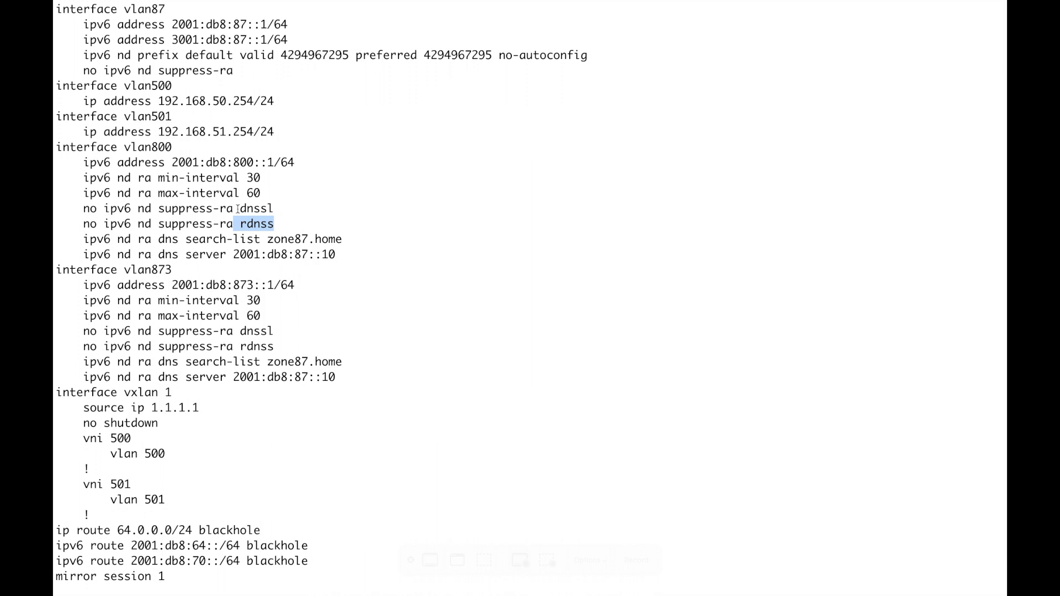
left_click_drag(241, 208, 281, 210)
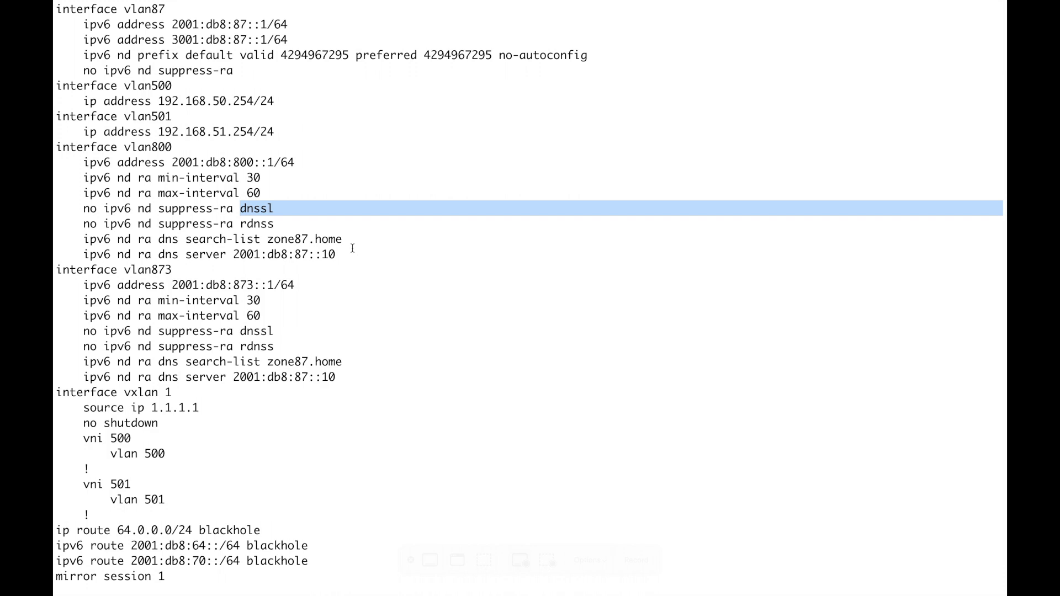
left_click(317, 227)
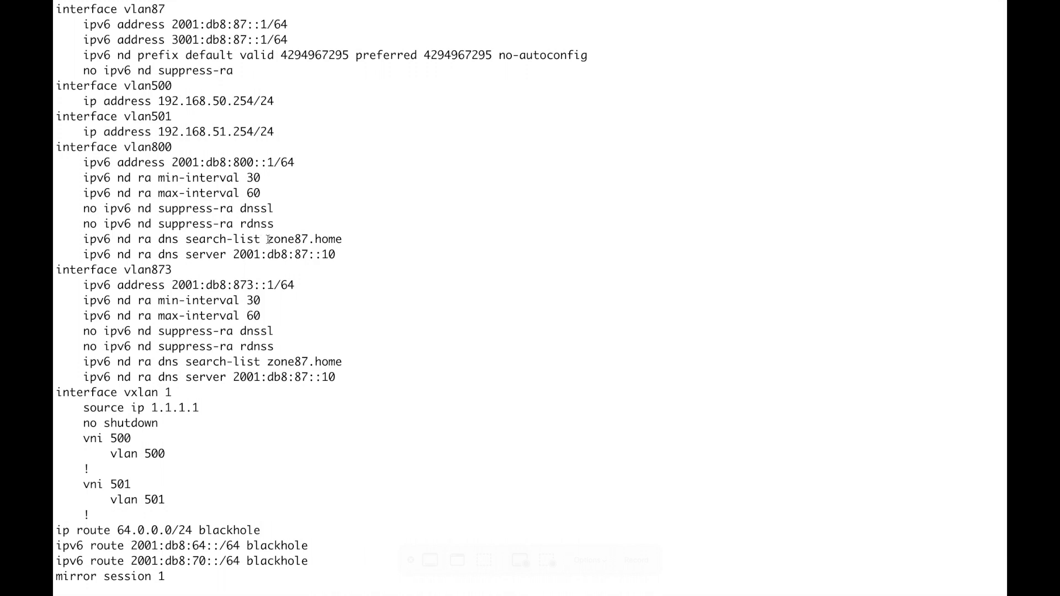
Highlight vlan800's zone87.home DNS search list and DNS server lines
left_click_drag(268, 239, 342, 243)
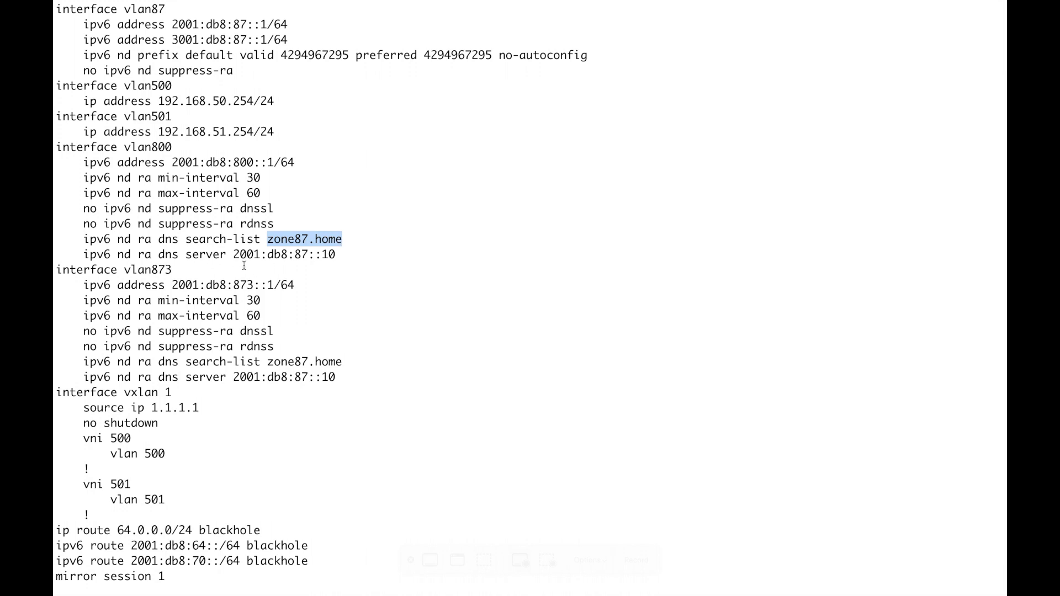
left_click_drag(234, 254, 338, 255)
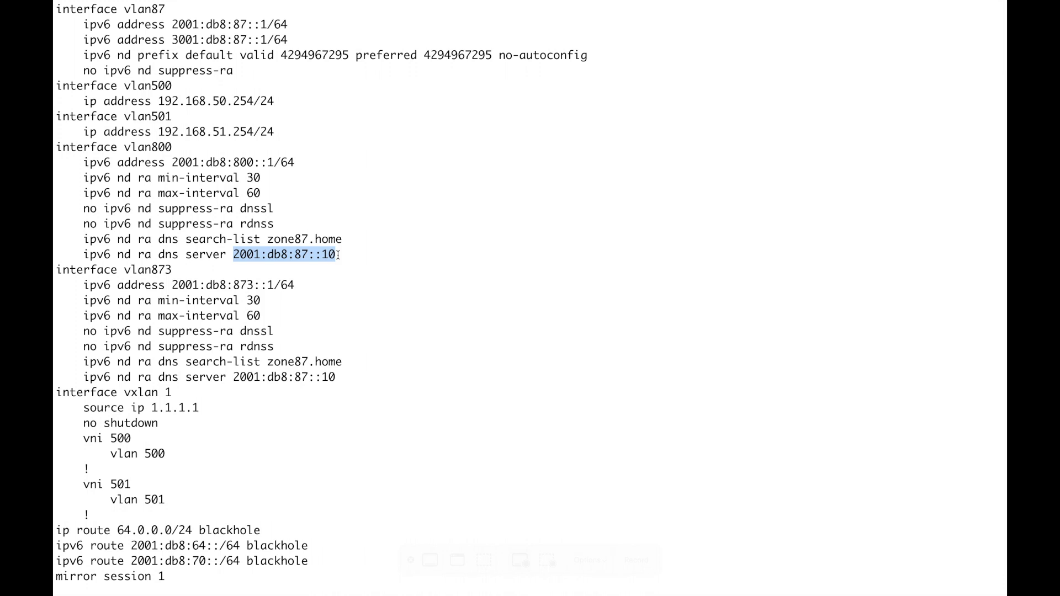
left_click(479, 260)
scroll(479, 261, "up", 1)
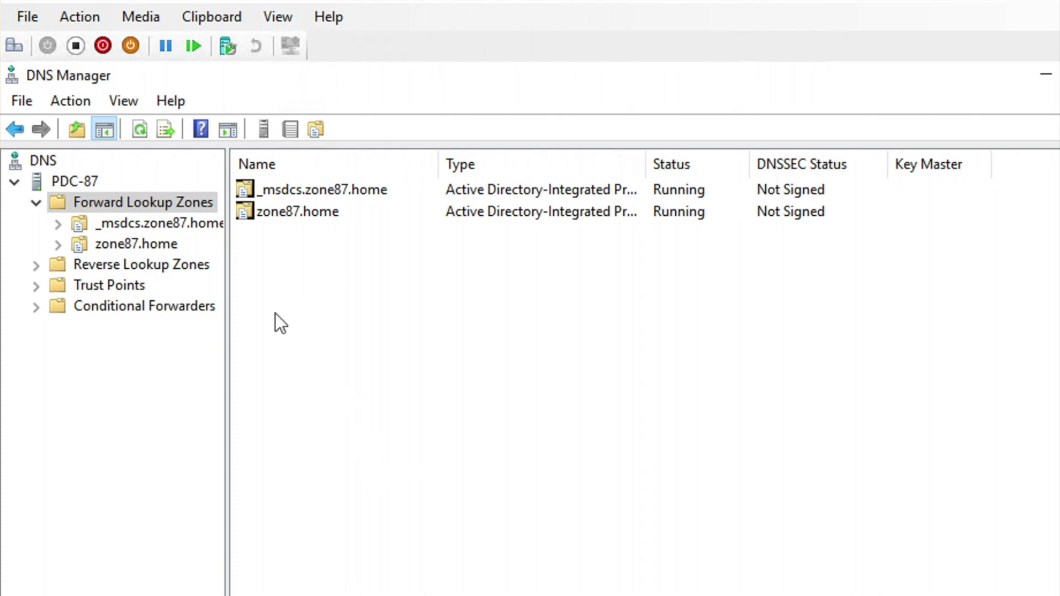
Open the zone87.home zone and select the aruba-master AAAA record pointing to 2001:0db8:0800::00a3
double_click(287, 219)
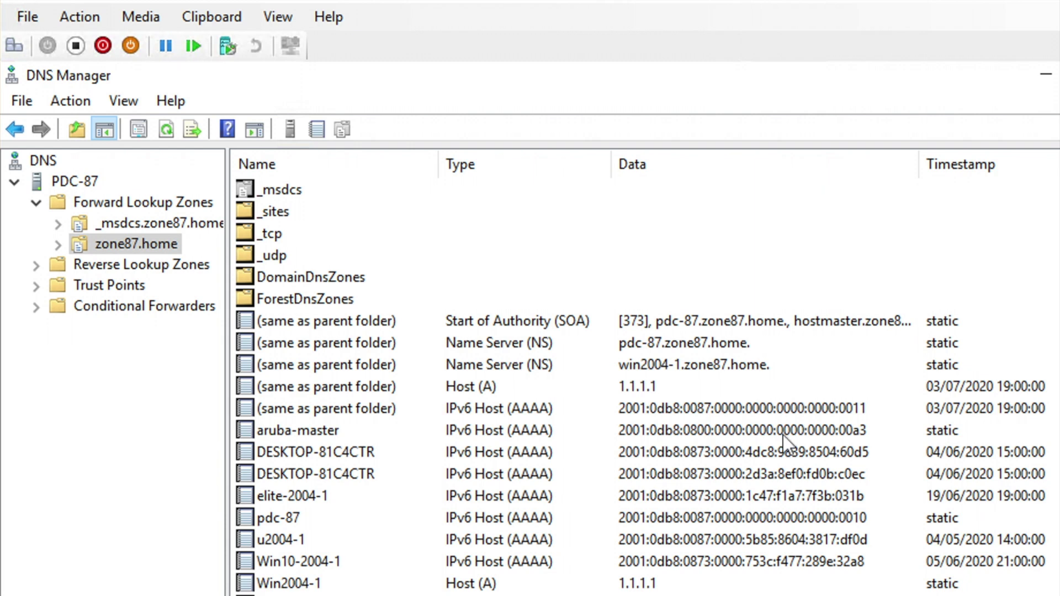
left_click(833, 432)
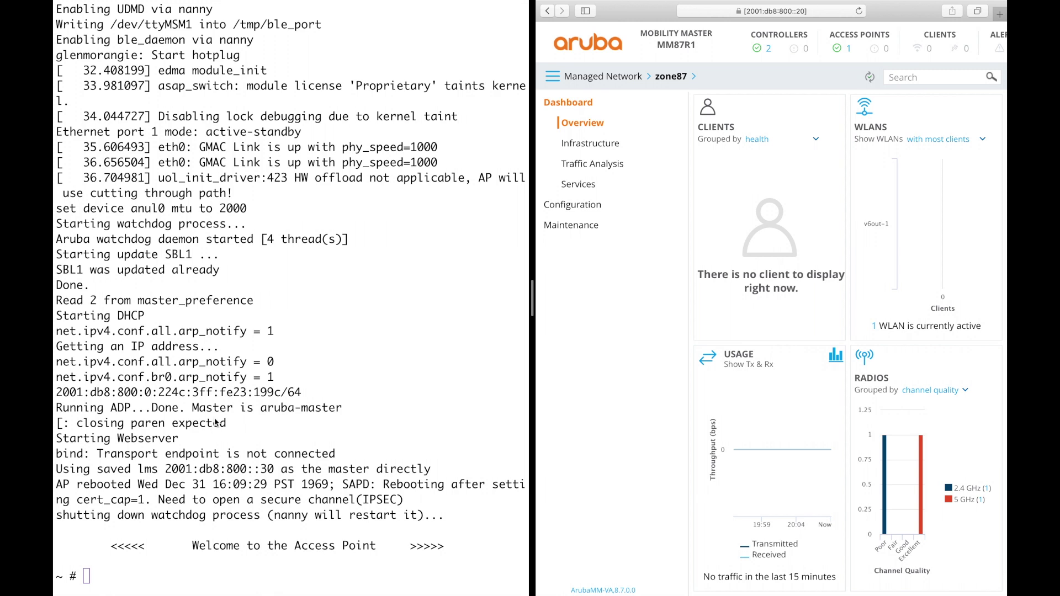
Highlight the AP's autoconfigured IPv6 address, view the AP-303H details, and join the Mac to v6out-1
left_click(59, 394)
left_click_drag(124, 393, 306, 392)
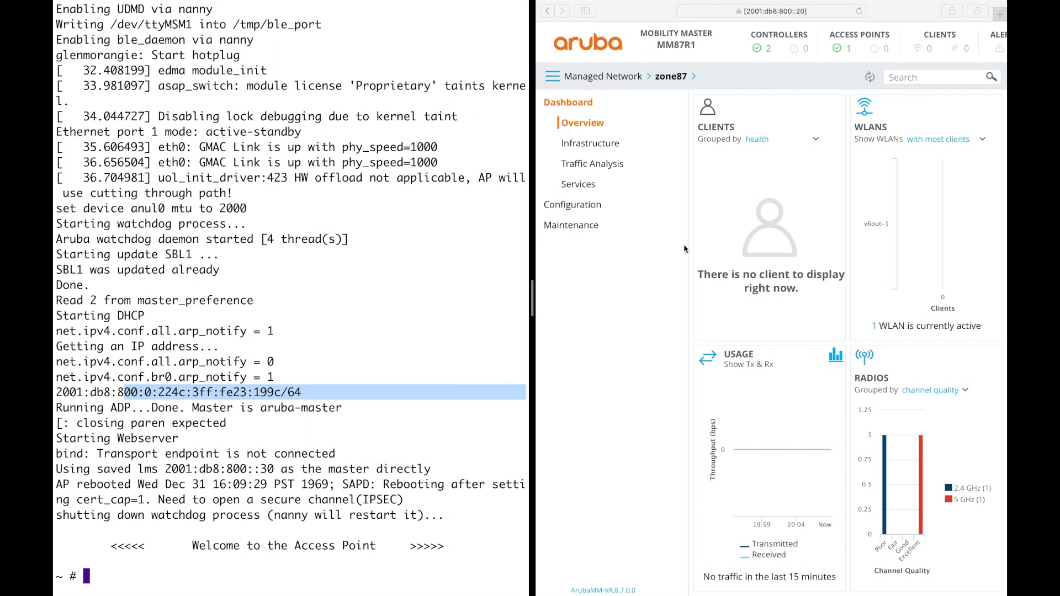
left_click(849, 49)
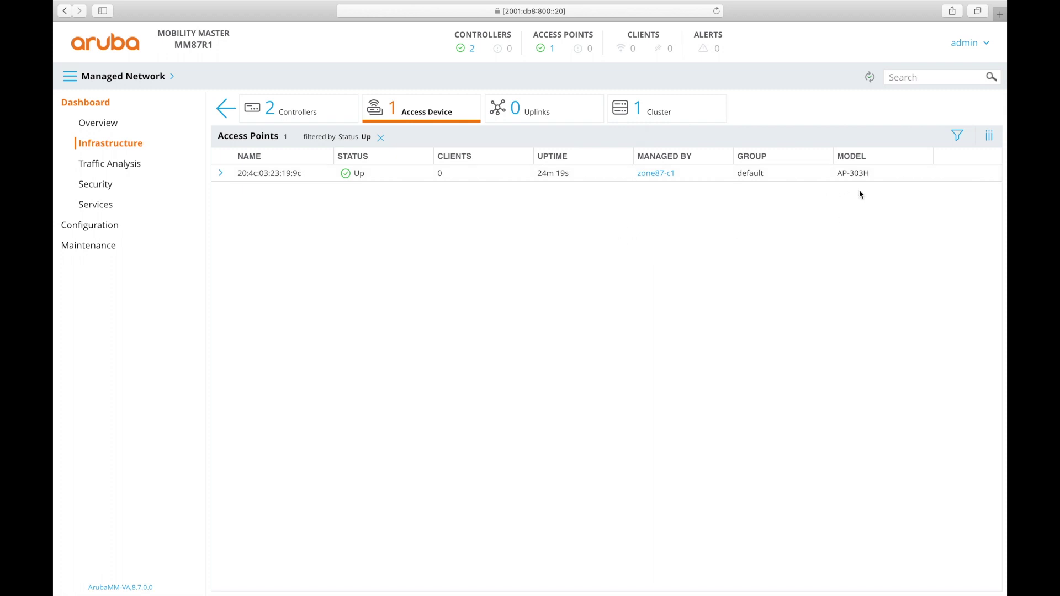
left_click(499, 173)
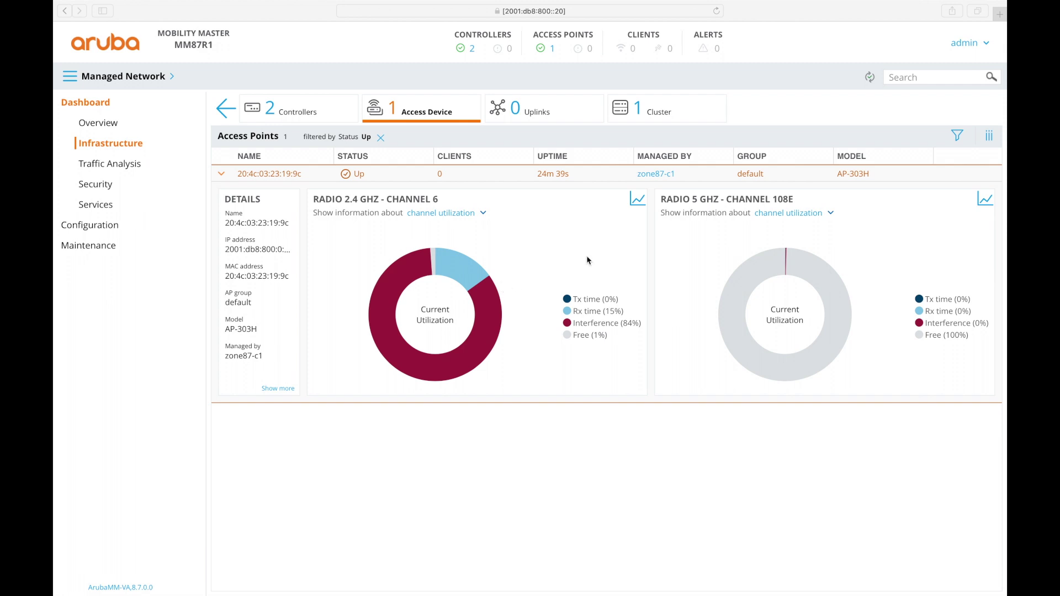
left_click(718, 6)
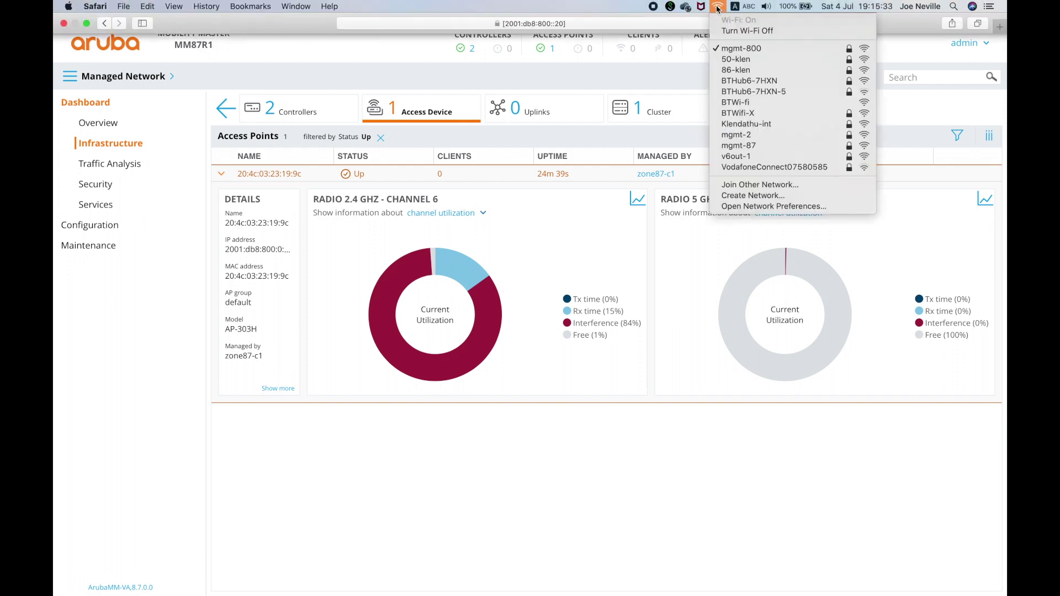
left_click(737, 156)
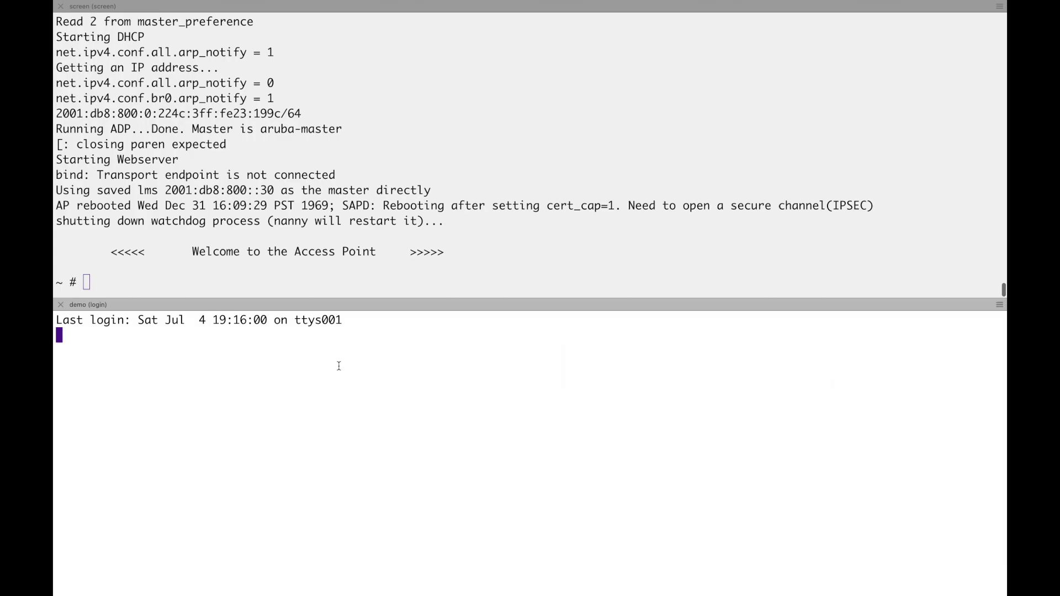
Run ifconfig en0 and highlight the two autoconfigured 2001:db8:800 inet6 addresses
key("Return")
key("Return")
key("Return")
type("ifconfig en0")
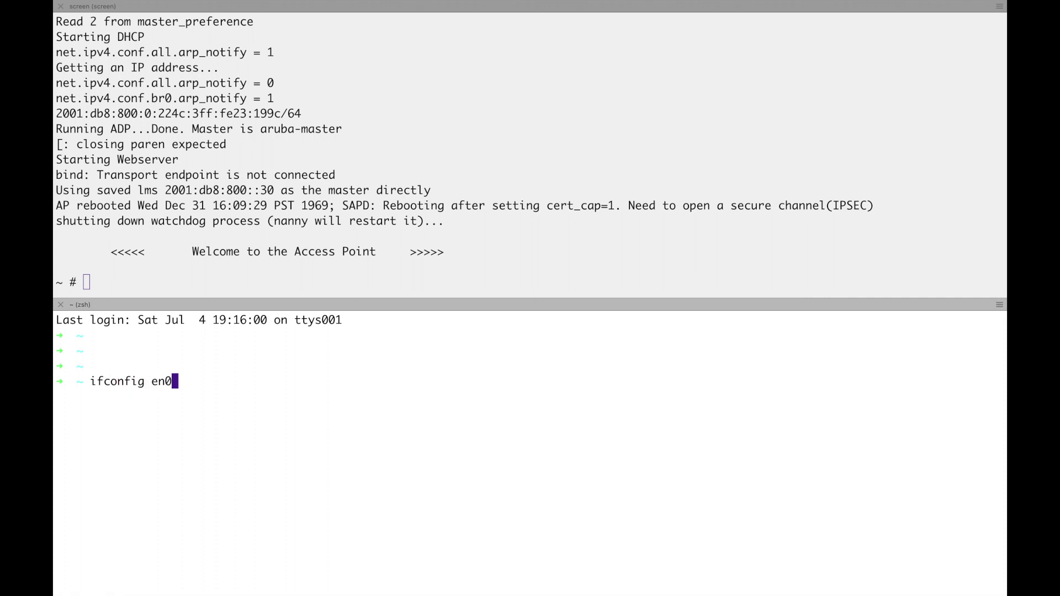
key("Return")
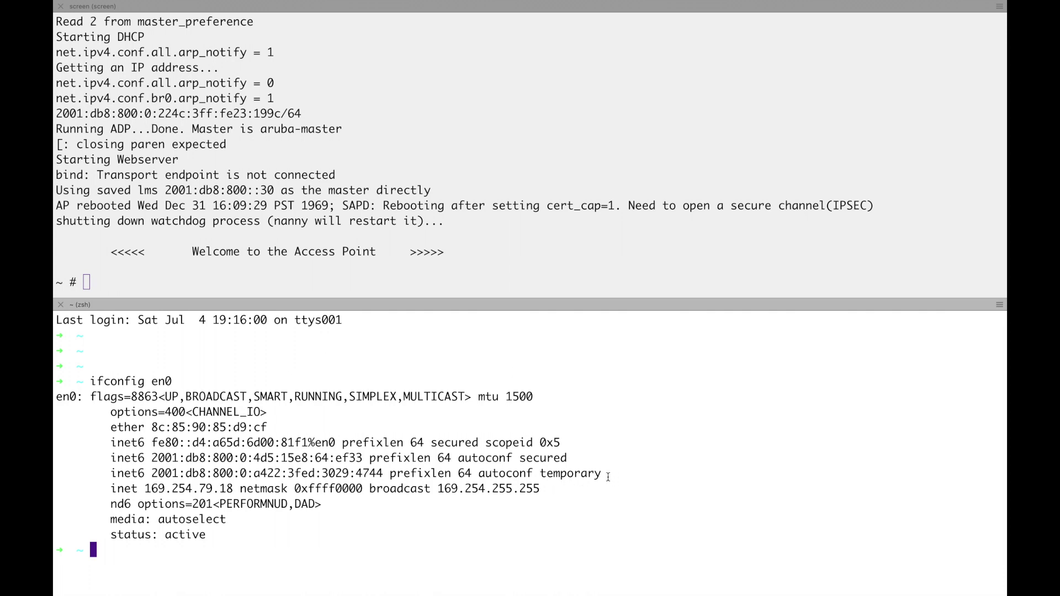
left_click_drag(608, 477, 62, 457)
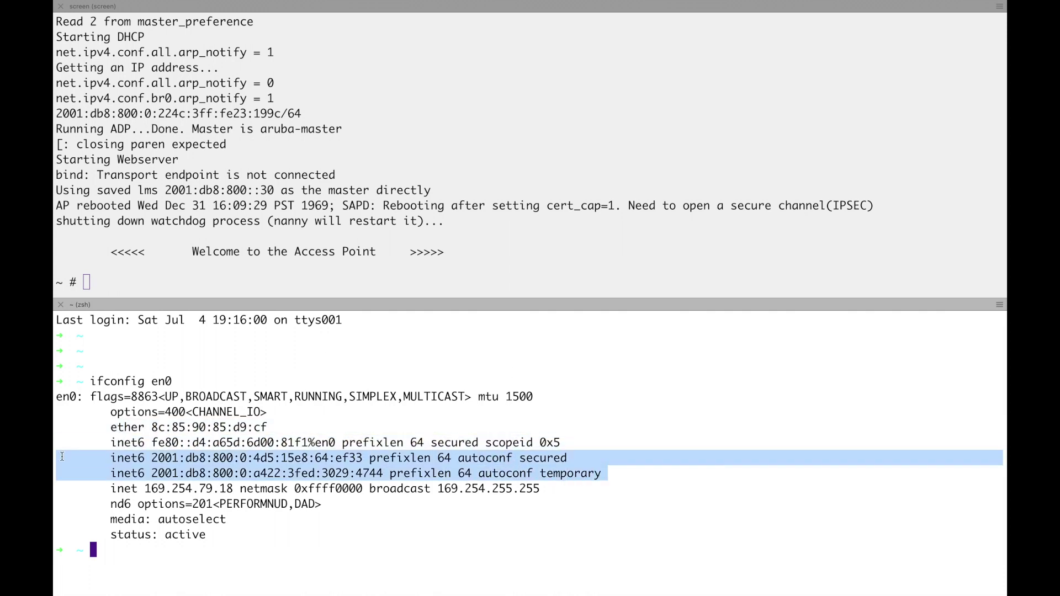